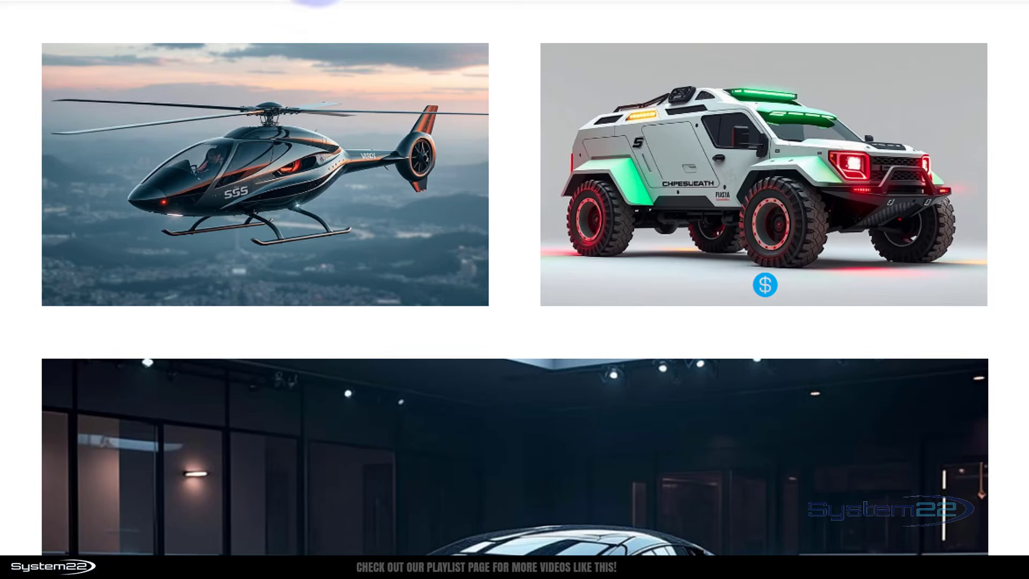
- Show and hide the price overlay on the truck image in the page preview to check the toggle effect
mouse_move(189, 167)
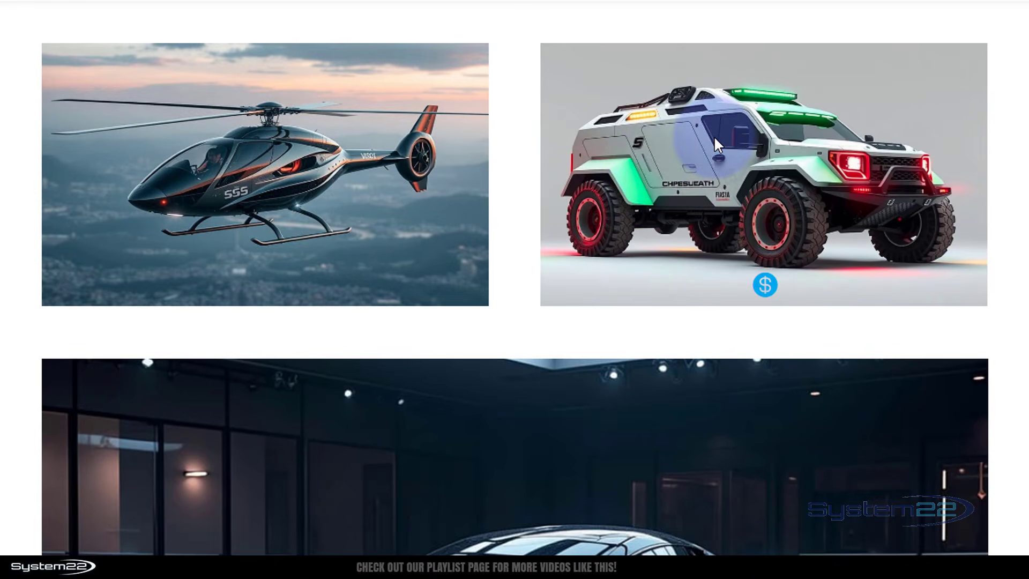
click(764, 284)
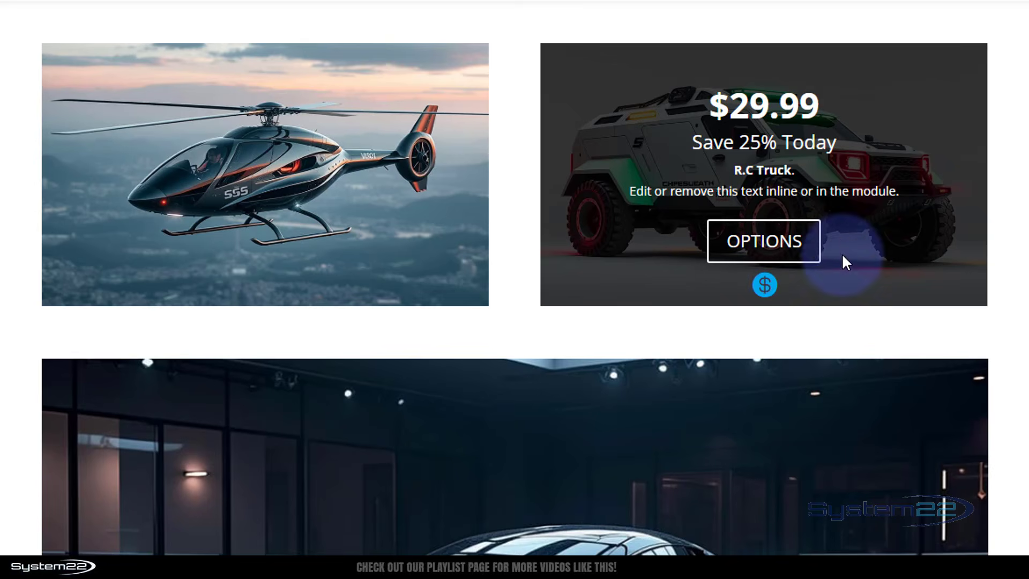
click(764, 284)
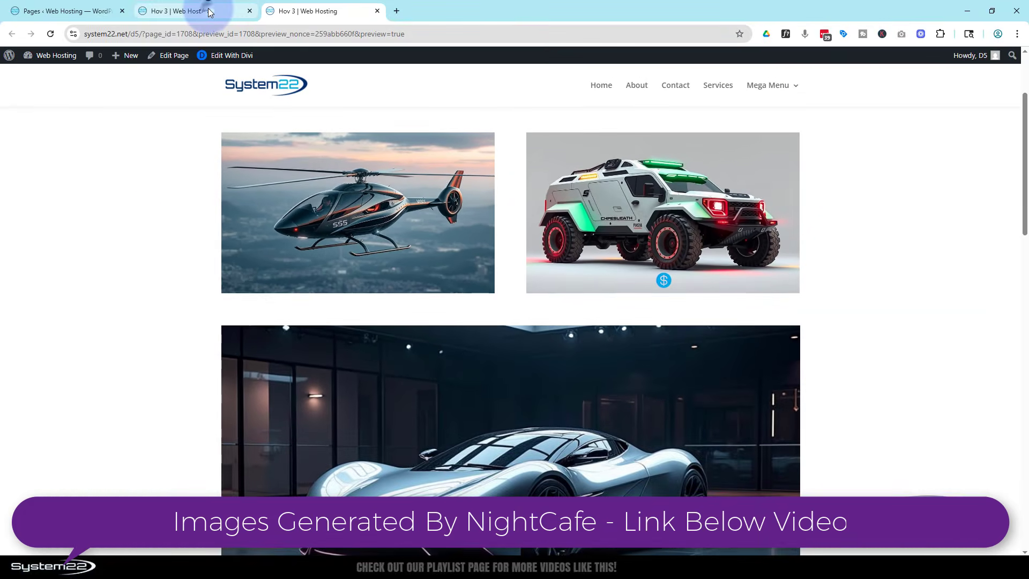
- Switch to the page's Divi builder and delete the row containing the helicopter and truck images
click(209, 12)
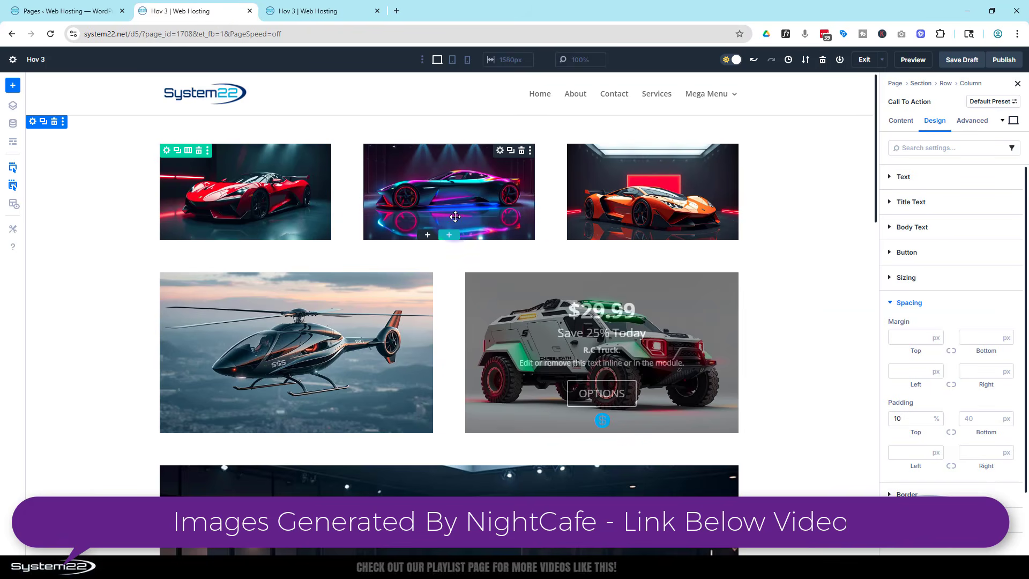
scroll(455, 216, down, 3)
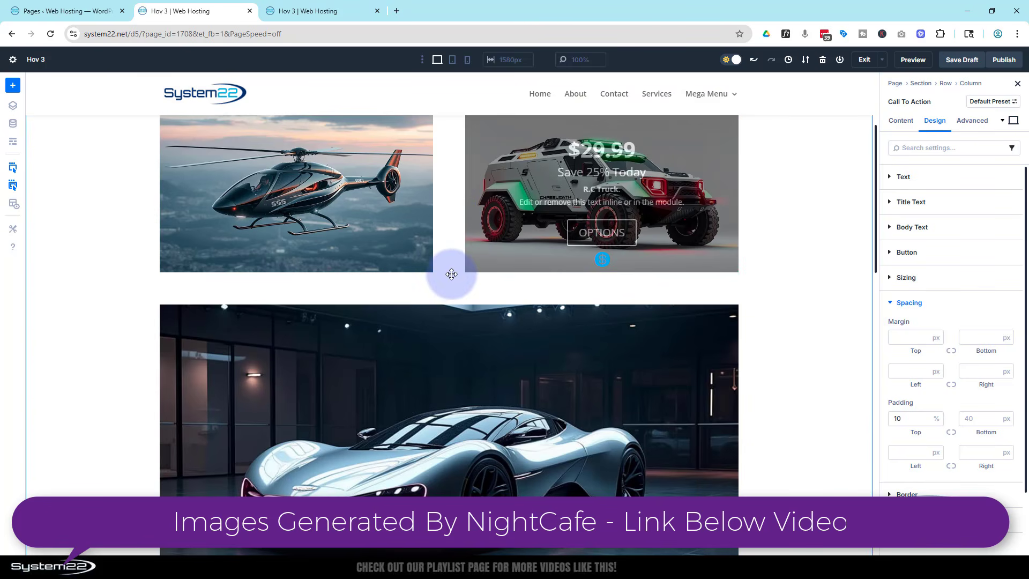
scroll(436, 272, up, 3)
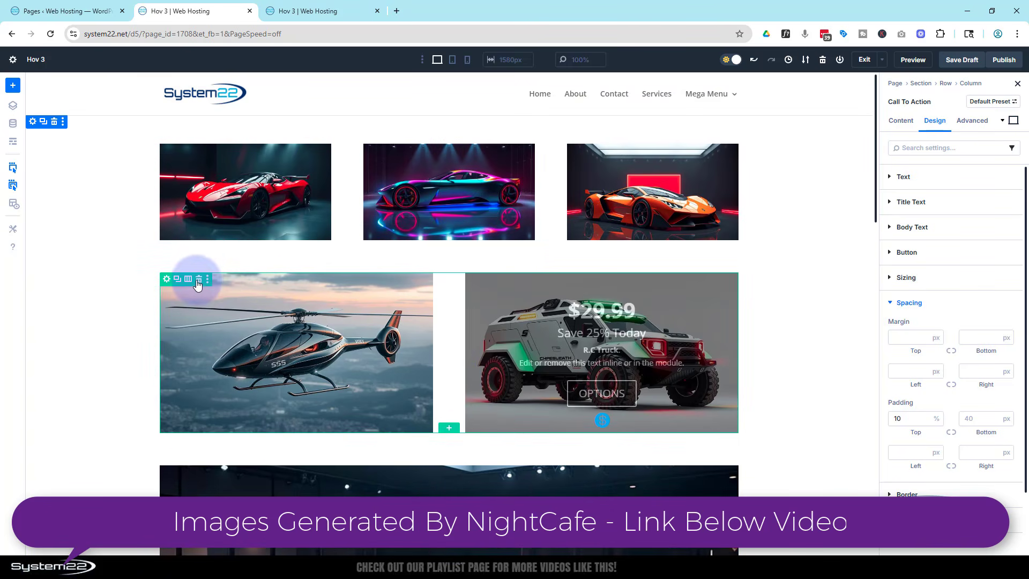
click(199, 280)
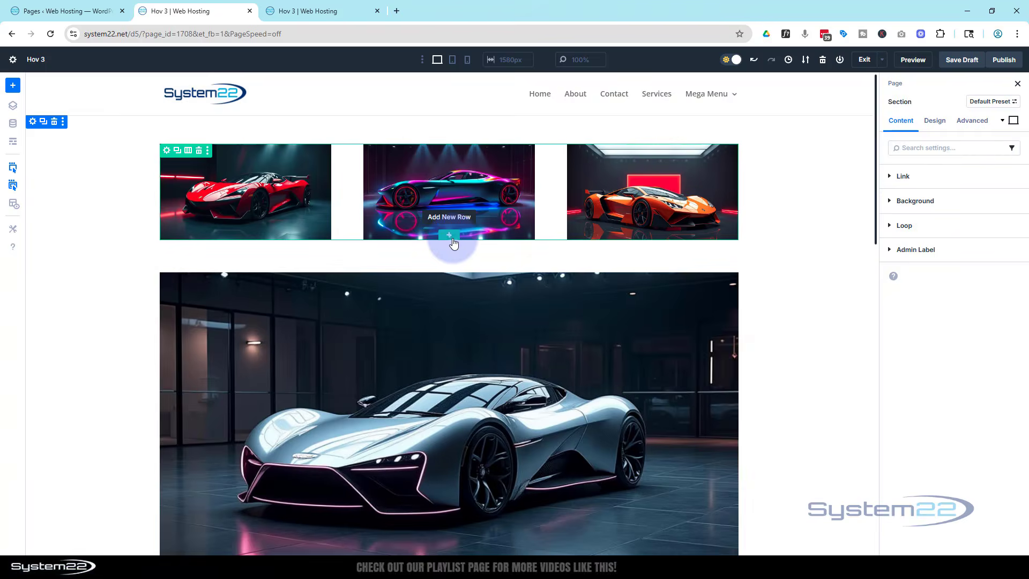
- Insert a row with two equal columns below the three-car row and add a Call To Action module to its first column
click(450, 236)
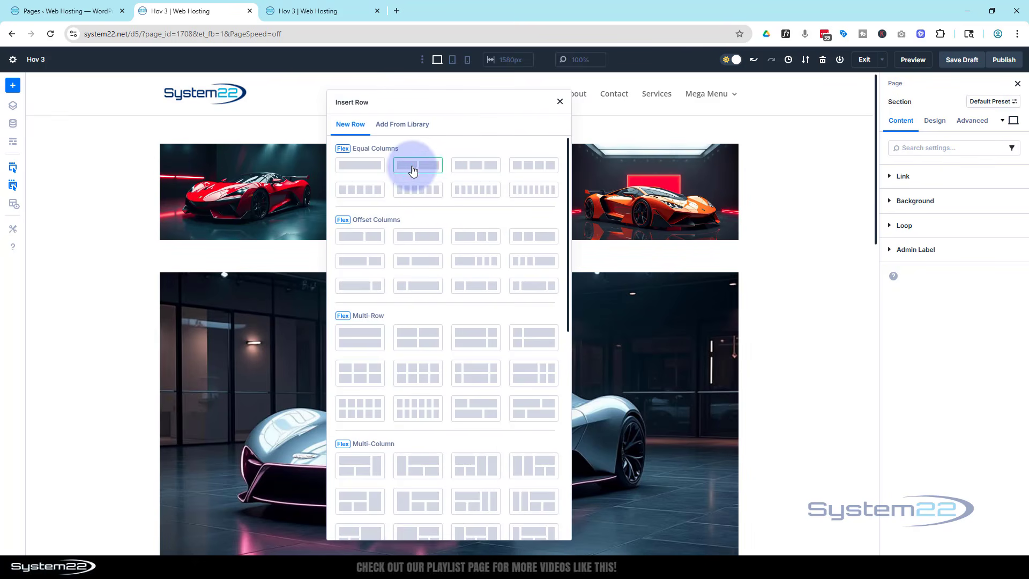
click(416, 170)
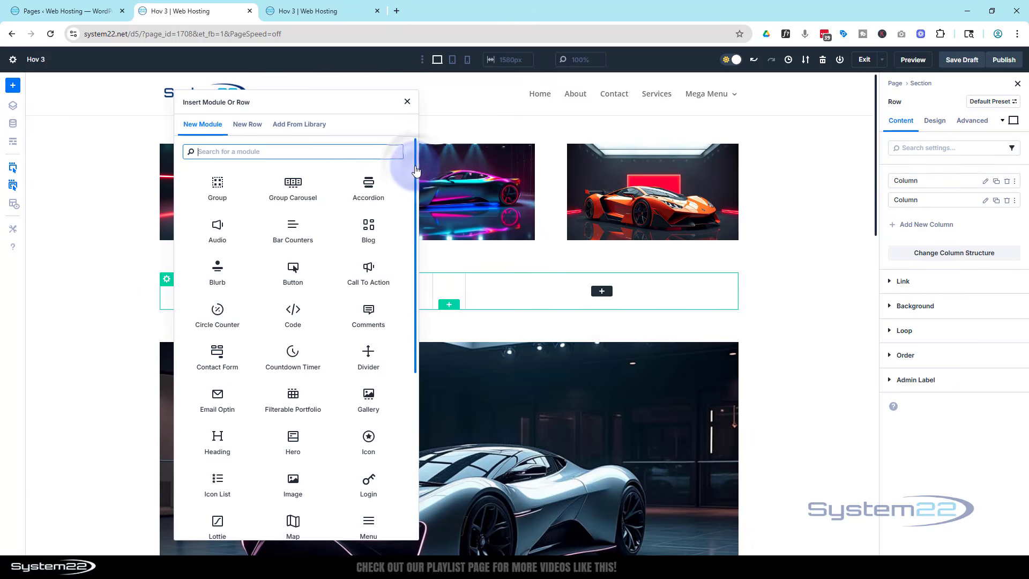
click(367, 279)
- Set the Call To Action title to "$29.99"
click(925, 234)
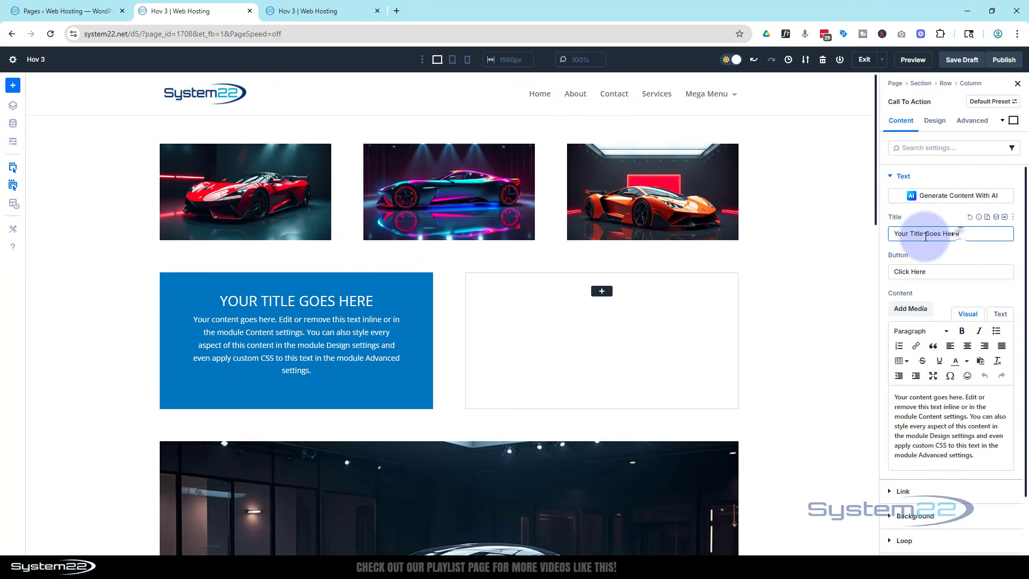
triple_click(926, 234)
text($29)
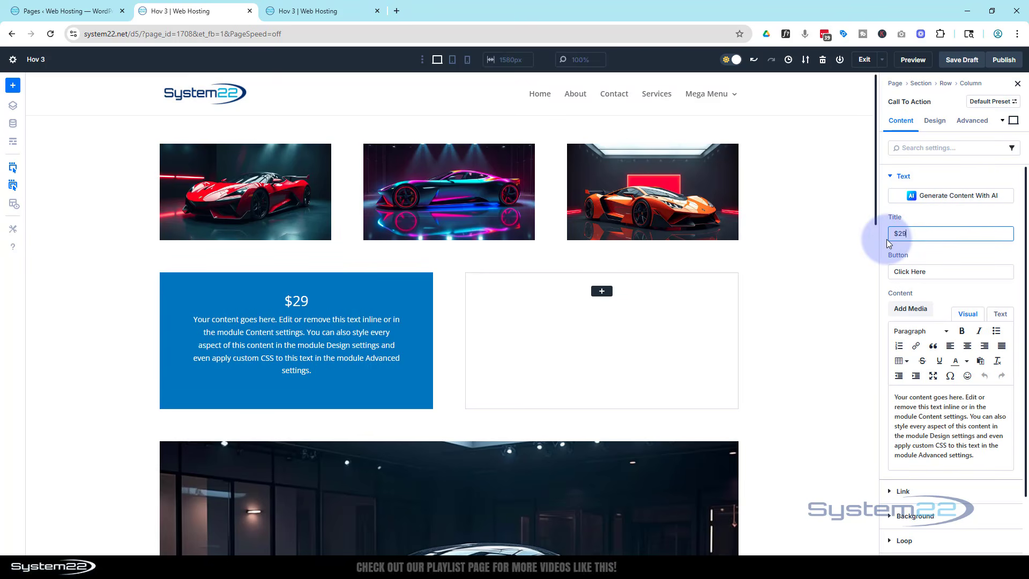
text(.99)
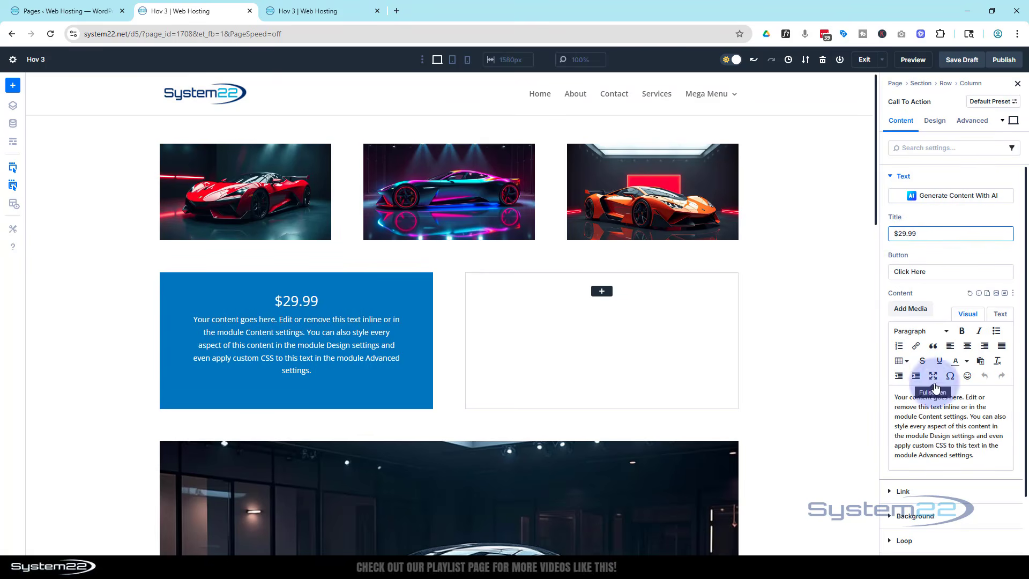
- Replace the body text's opening words with a bold "R.C. Copter" and cut everything after "inline or in the module"
click(895, 398)
drag(895, 398, 962, 398)
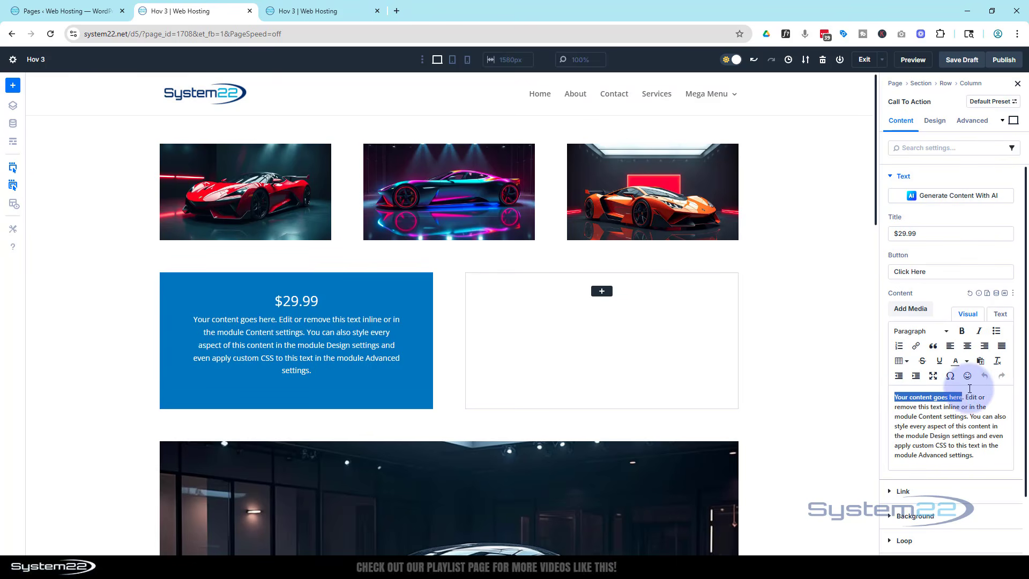
text(R)
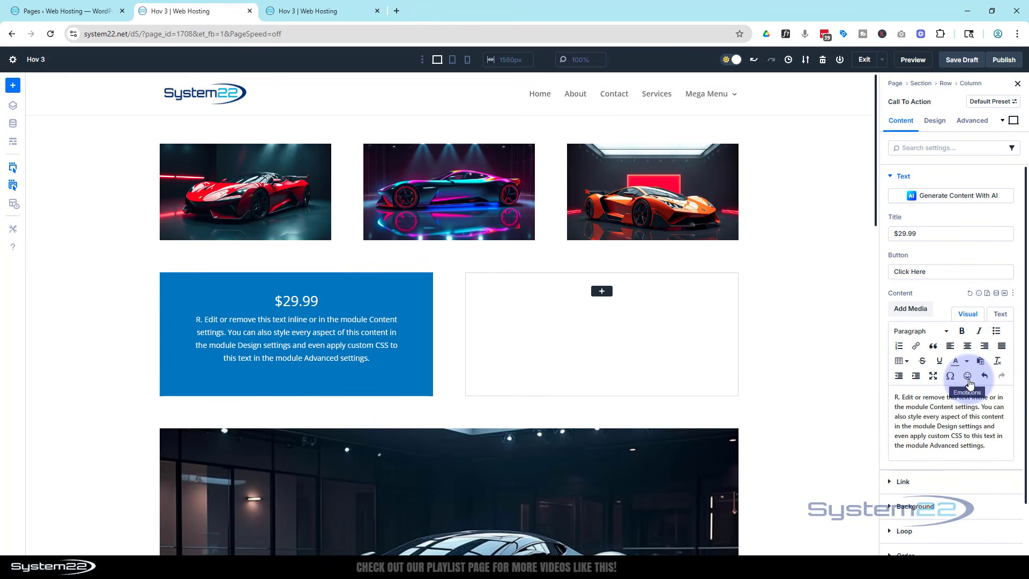
text(.C. Copter)
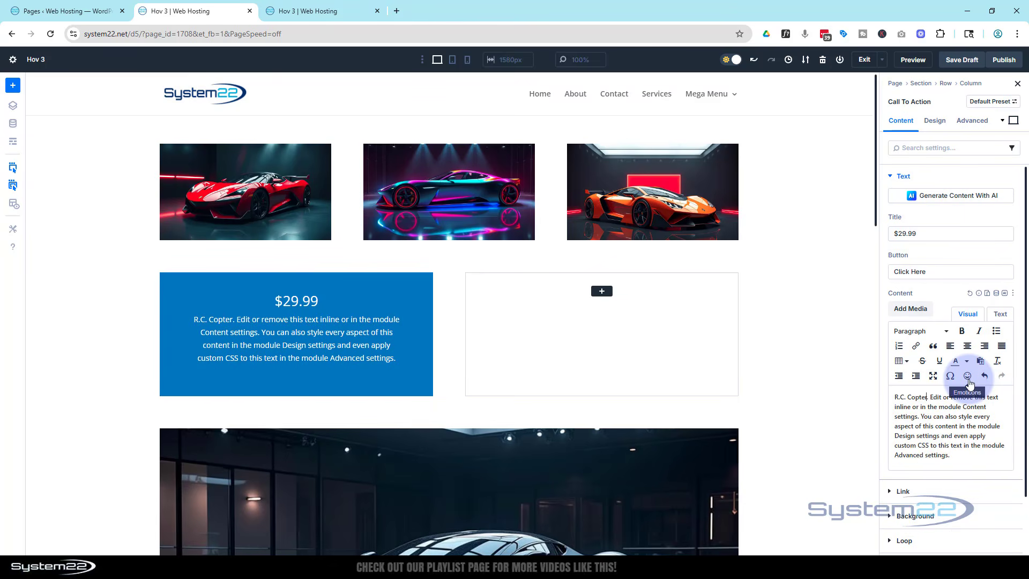
drag(894, 398, 927, 396)
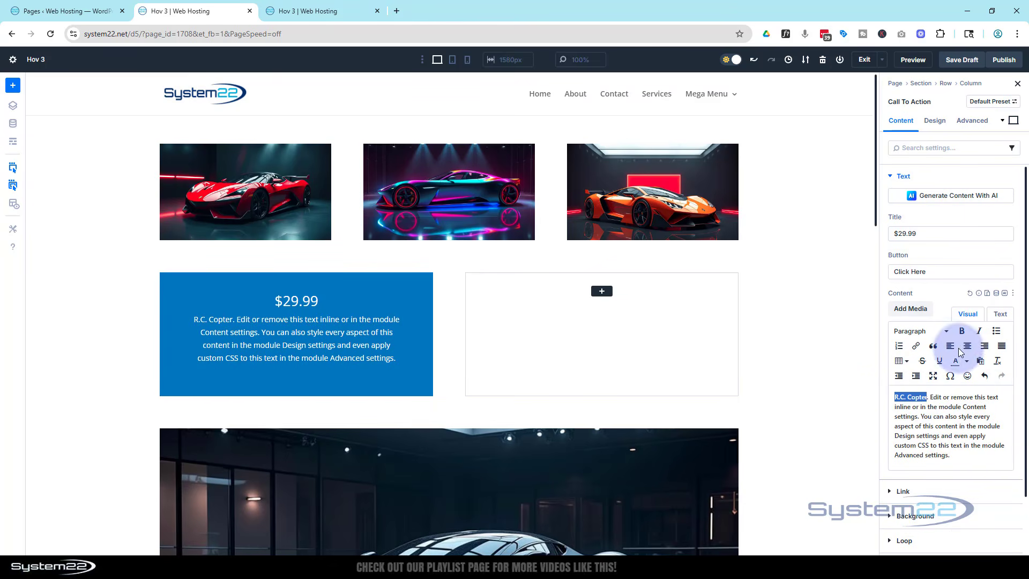
click(962, 331)
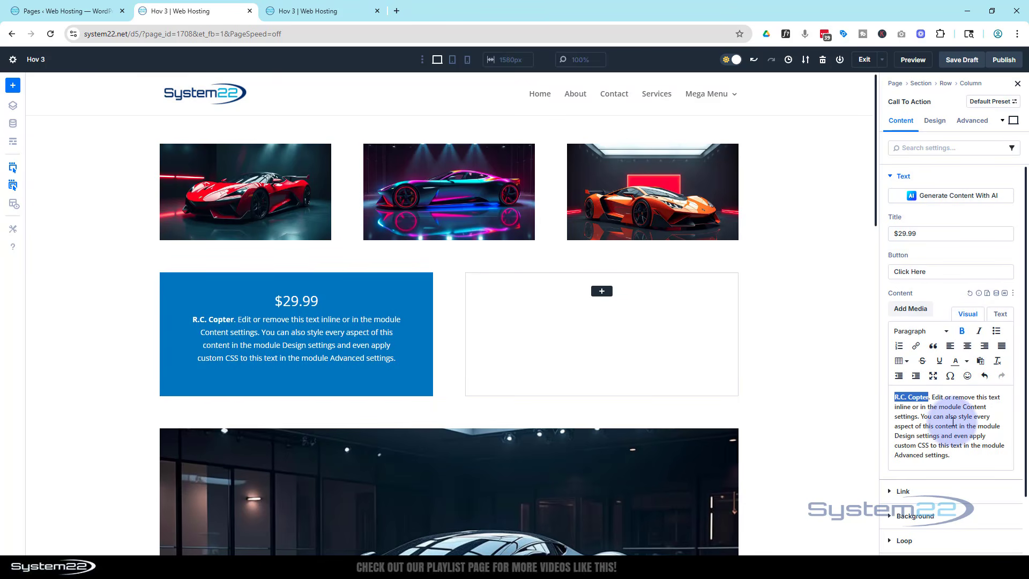
drag(963, 406, 984, 454)
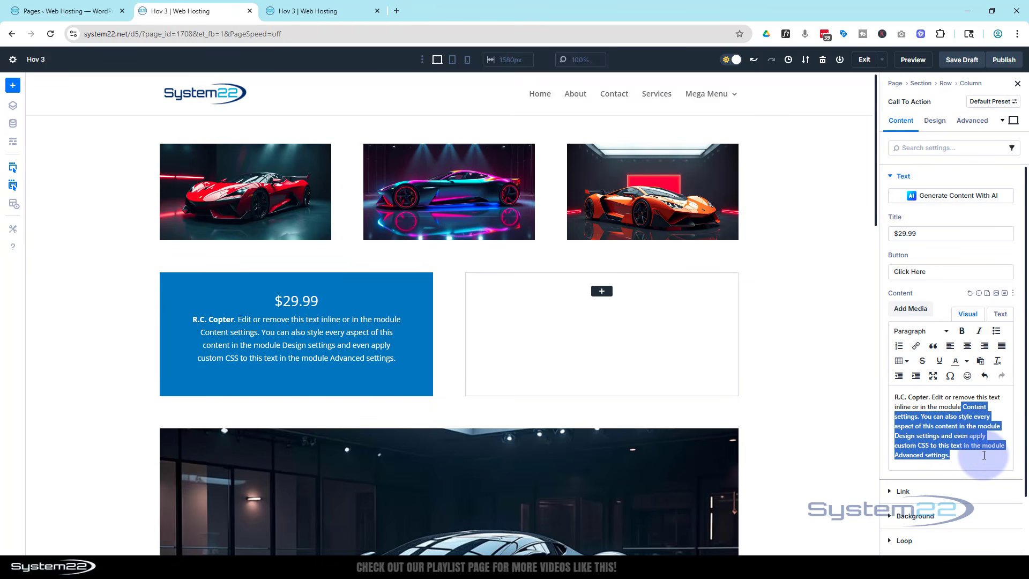
key(BackSpace)
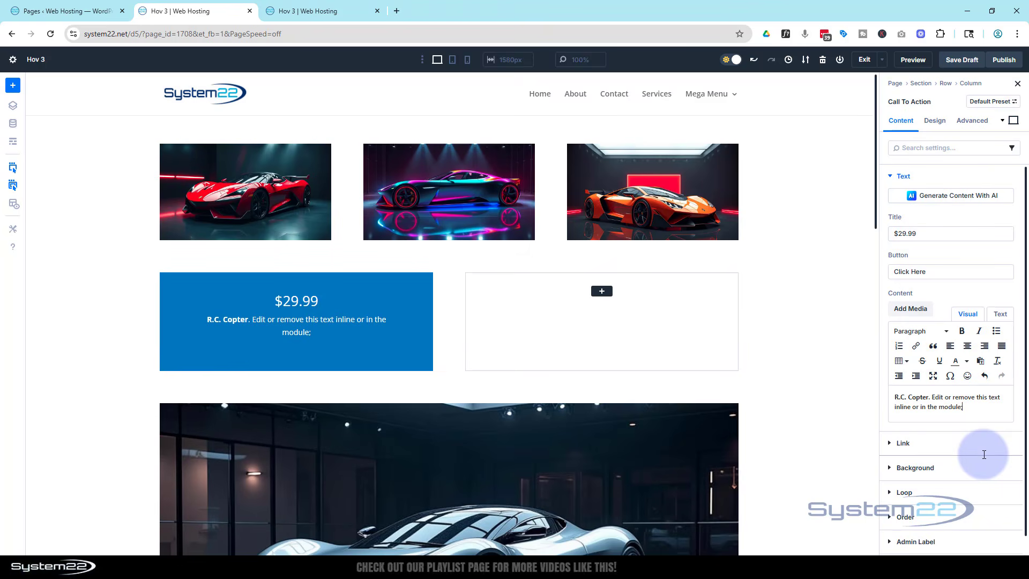
- Set the Call To Action's button link URL to "#"
click(892, 445)
click(902, 234)
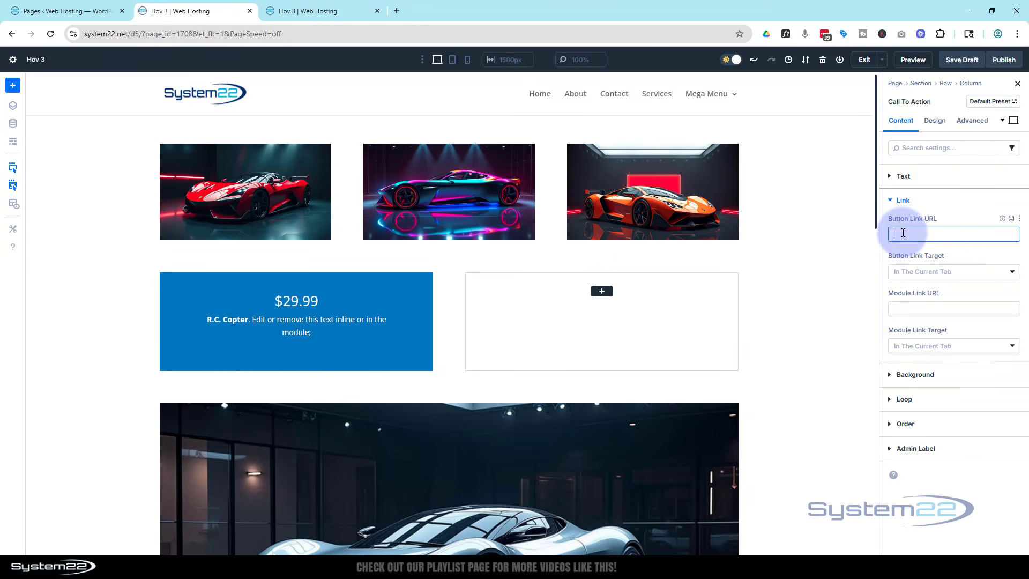
text(#)
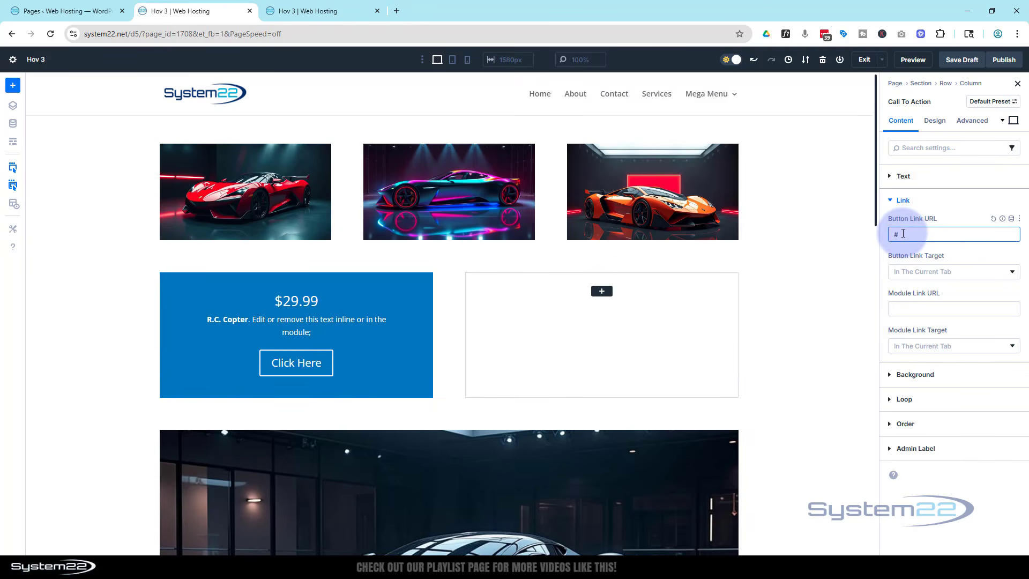
- Set the Call To Action's title text size to 40 px and its font weight to Bold
click(937, 121)
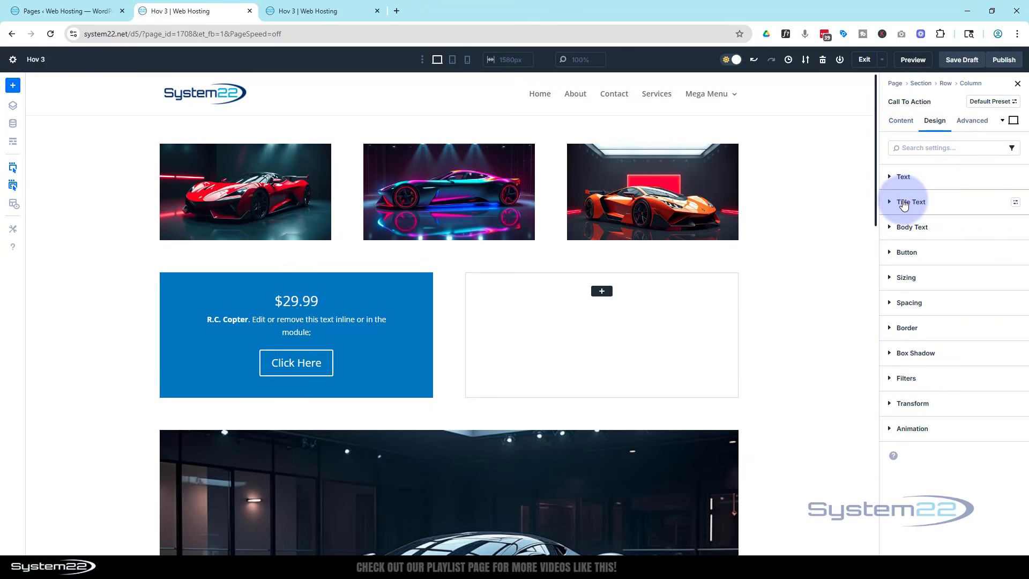
click(905, 203)
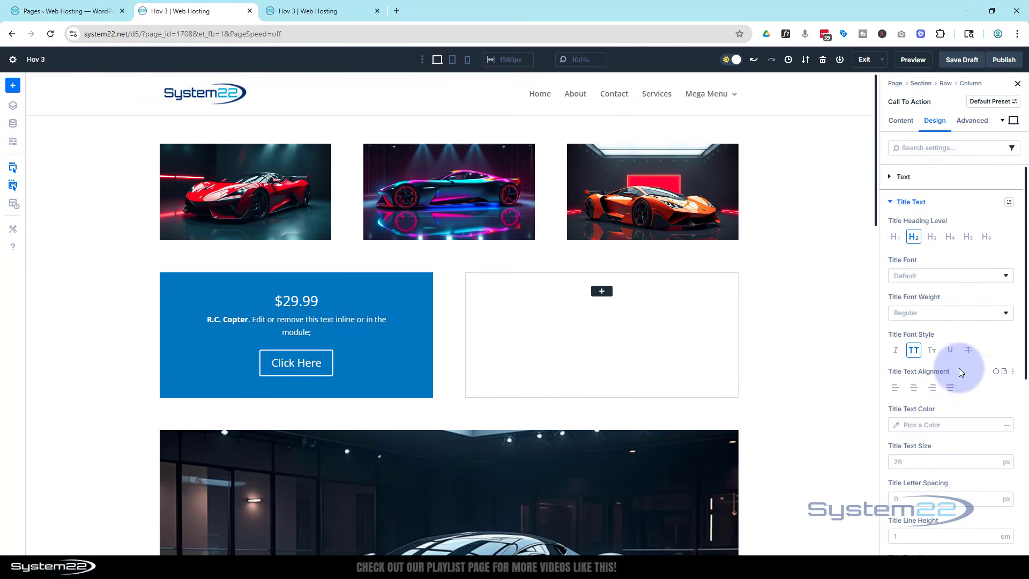
scroll(963, 356, down, 1)
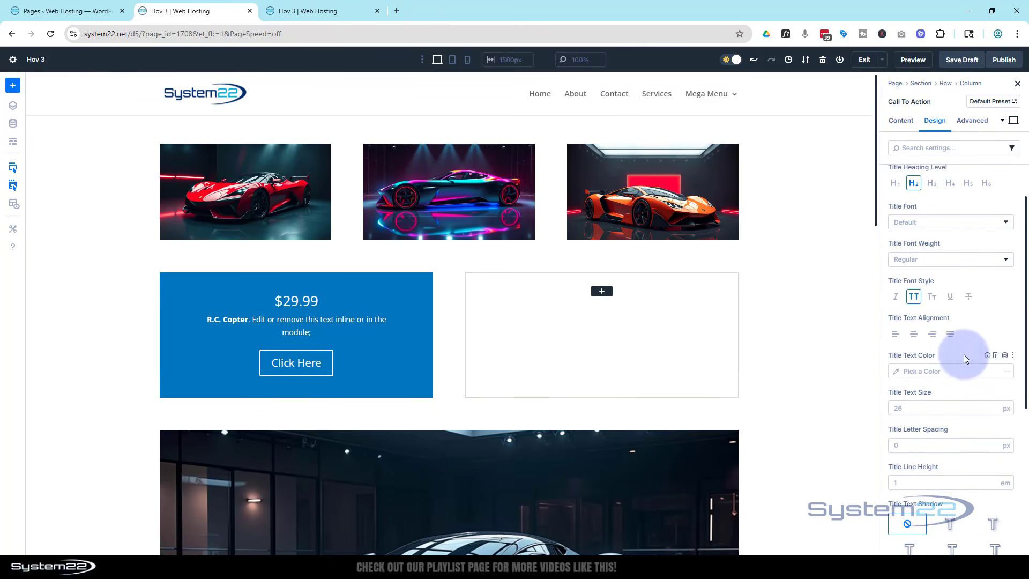
click(905, 411)
scroll(909, 407, down, 1)
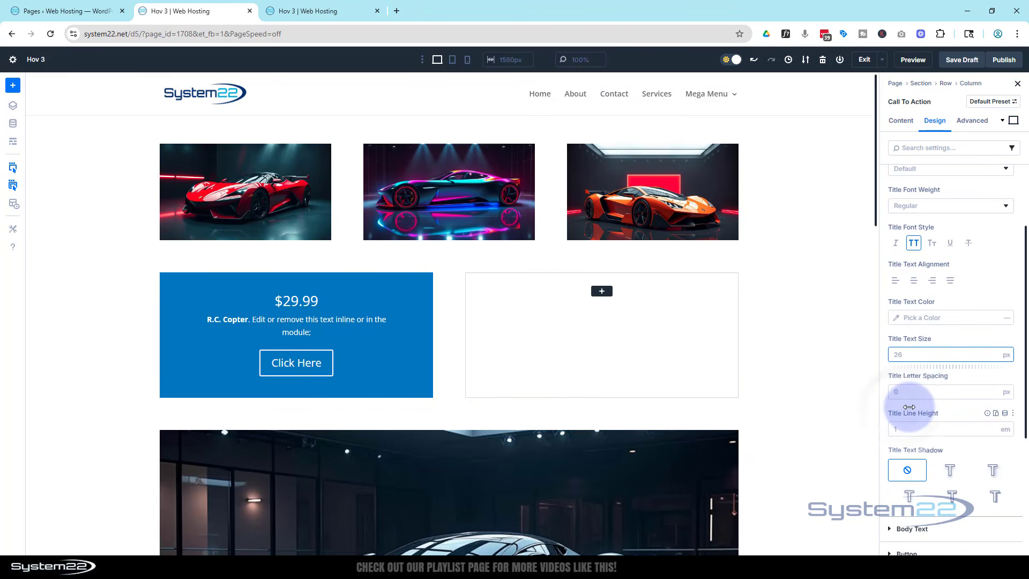
text(40)
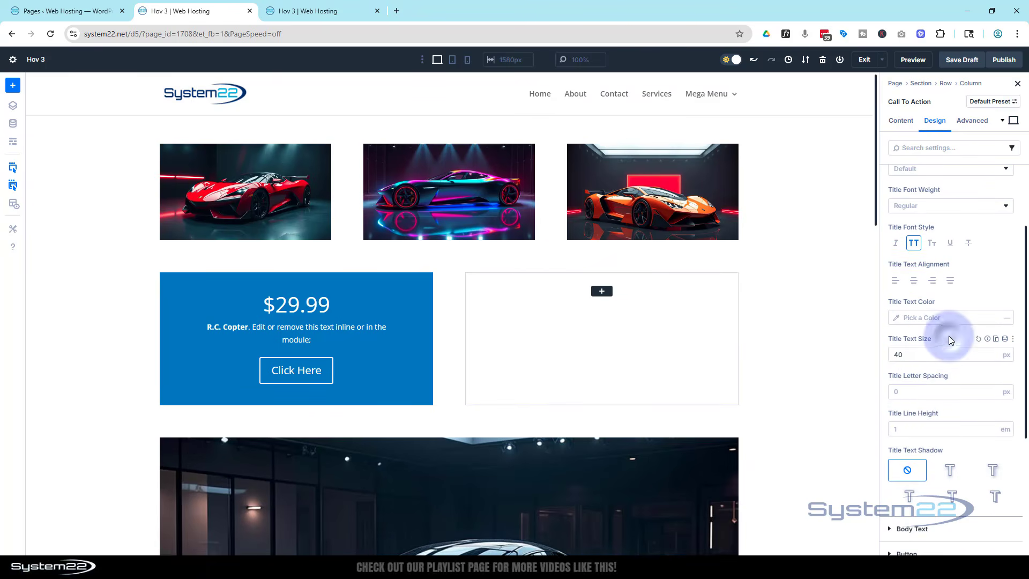
click(936, 205)
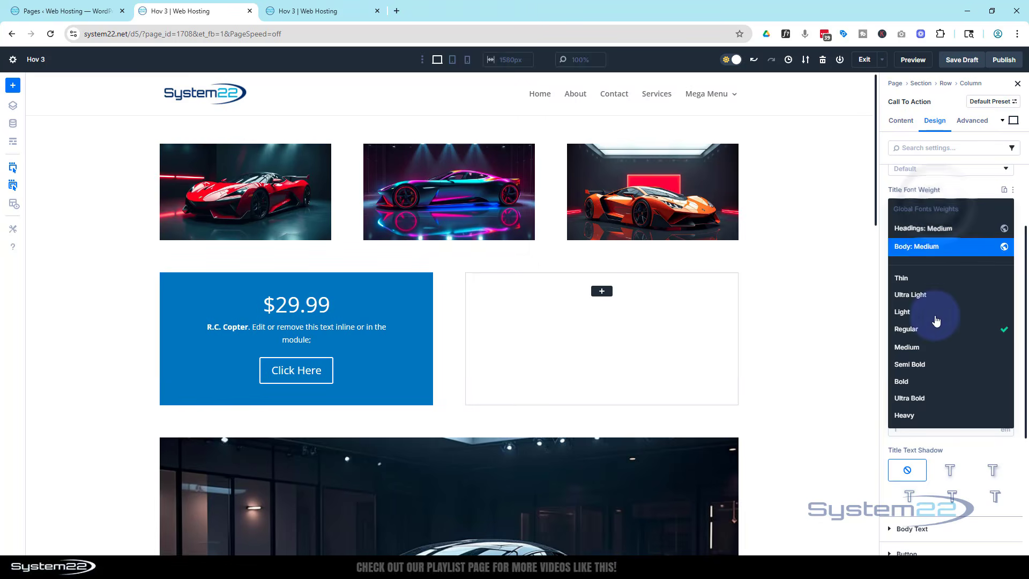
click(925, 382)
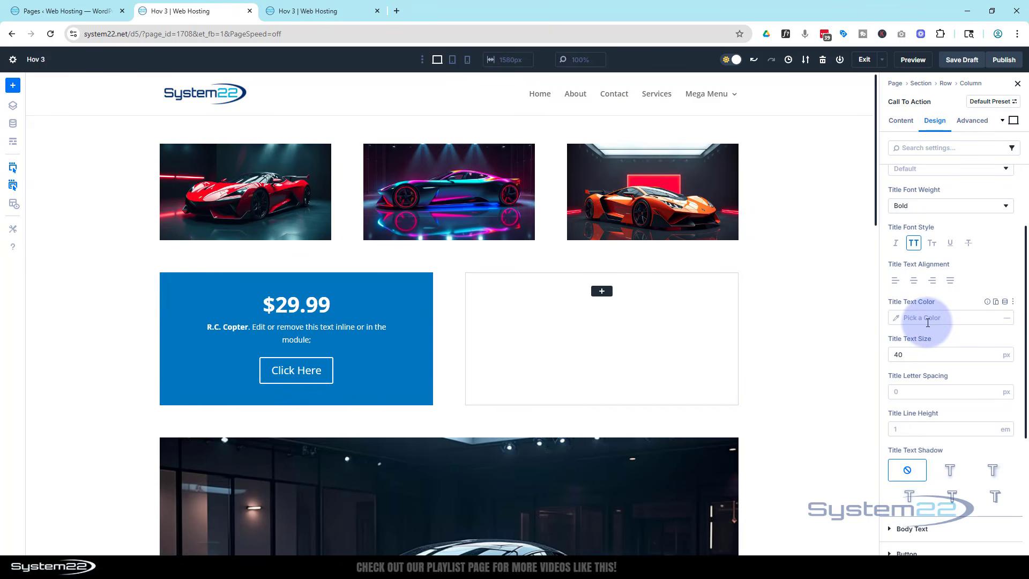
scroll(921, 337, up, 3)
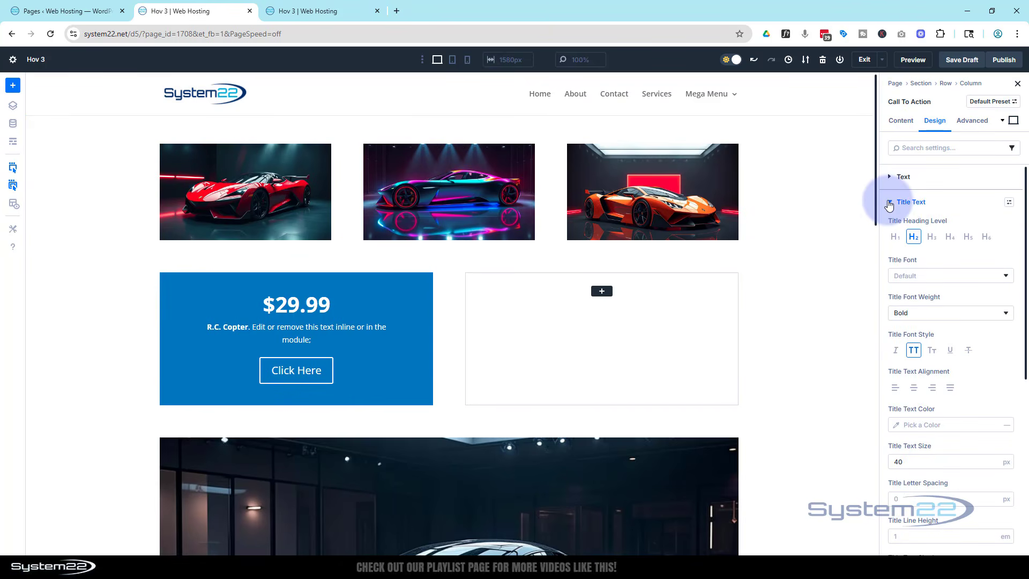
click(889, 203)
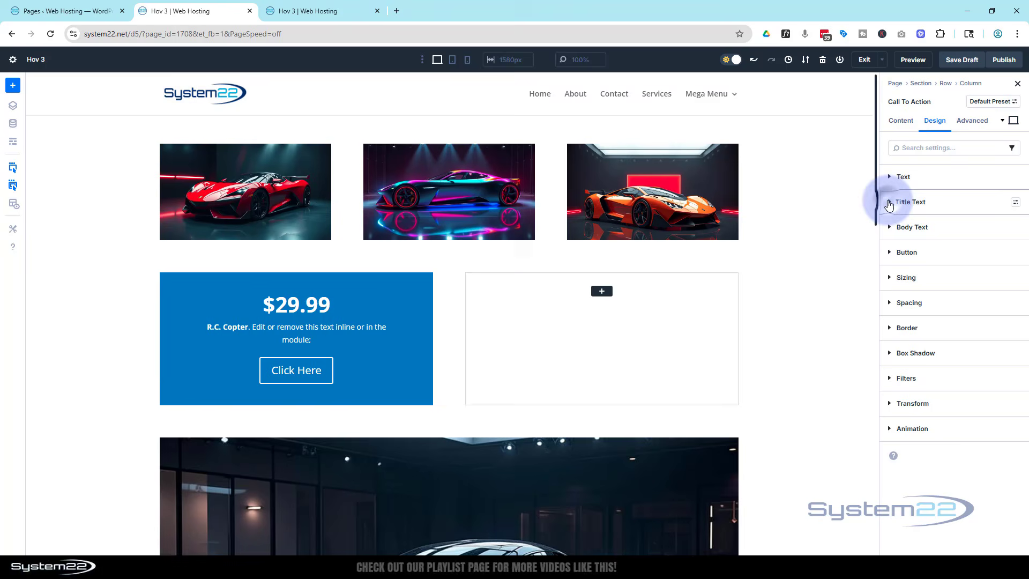
- Set the Call To Action module's height to 300 px in its sizing options
click(889, 279)
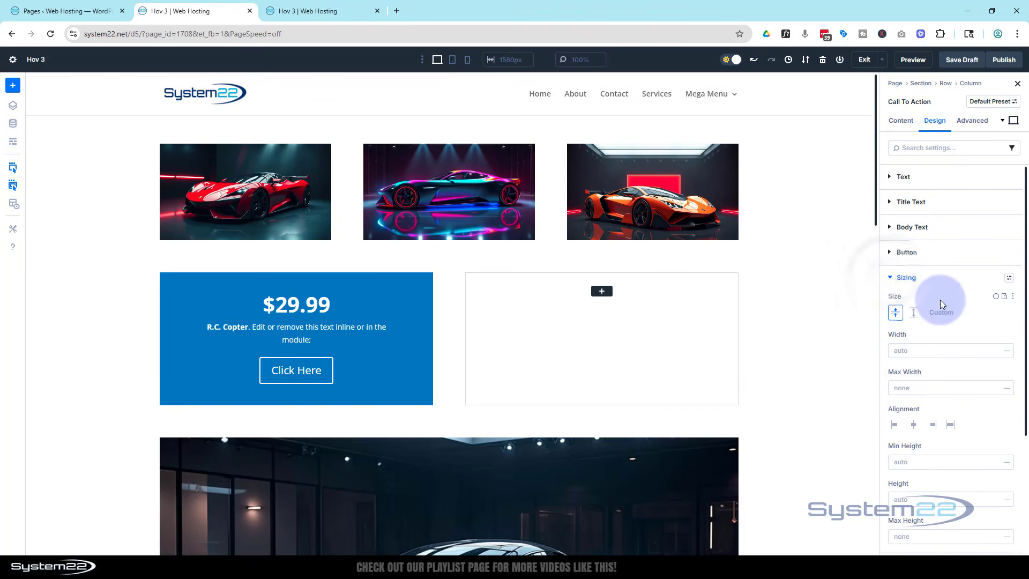
scroll(940, 300, down, 1)
scroll(940, 300, down, 2)
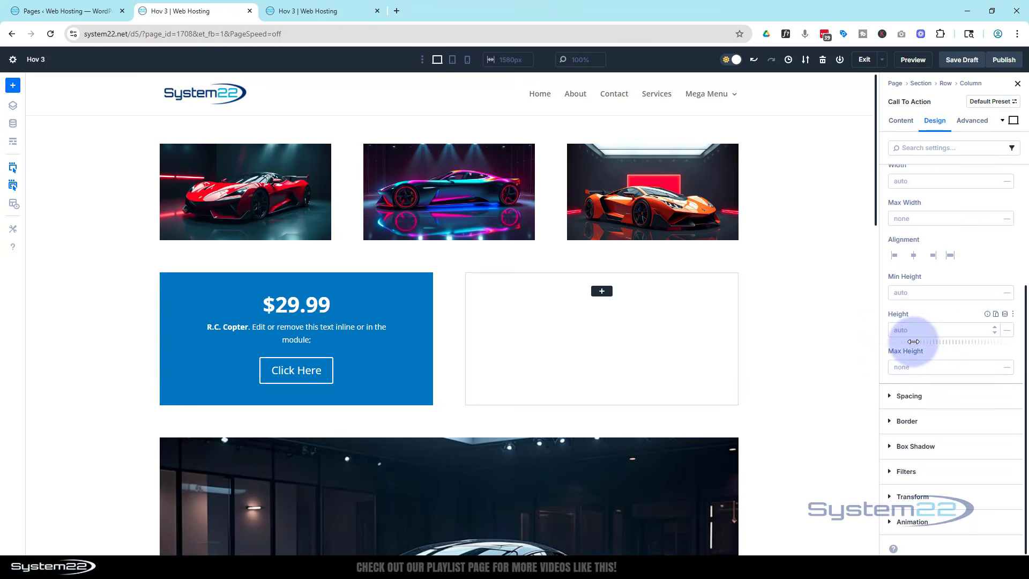
click(900, 328)
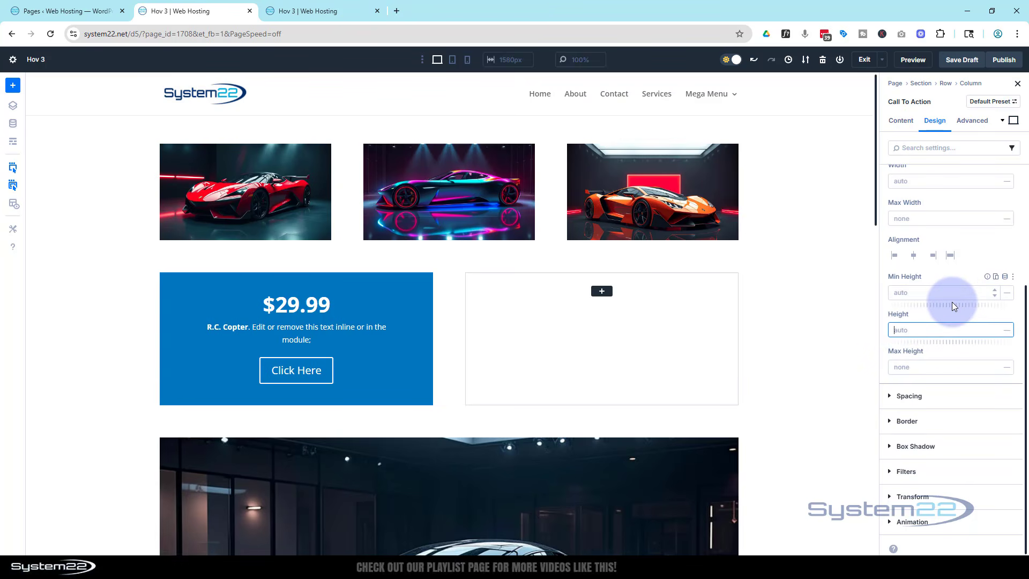
text(300)
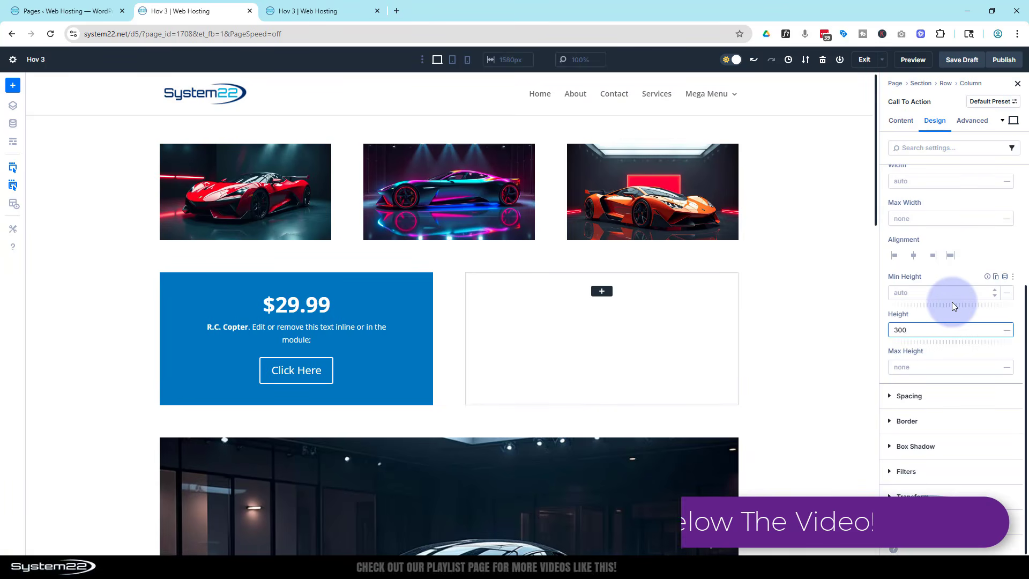
click(1007, 330)
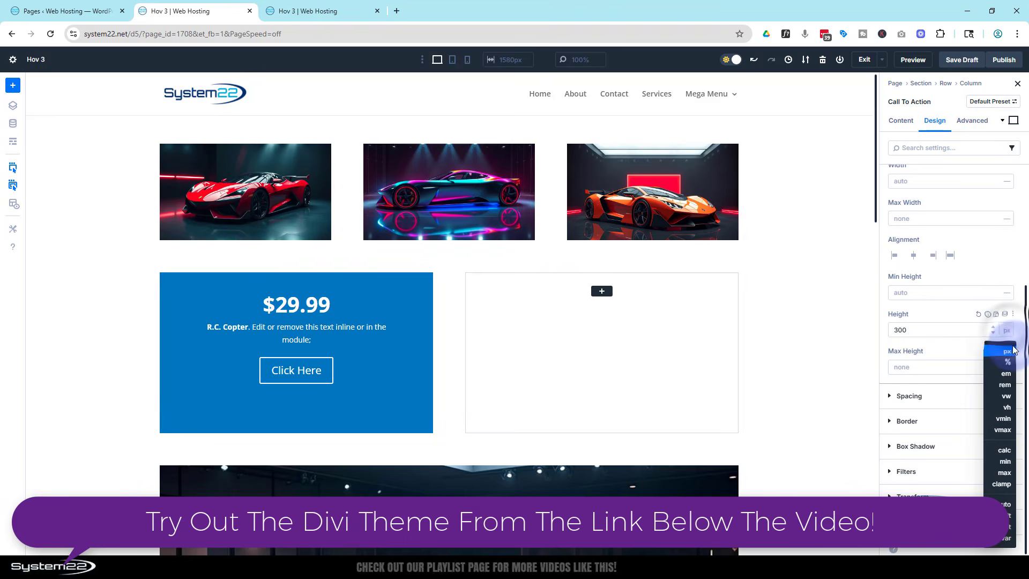
click(948, 315)
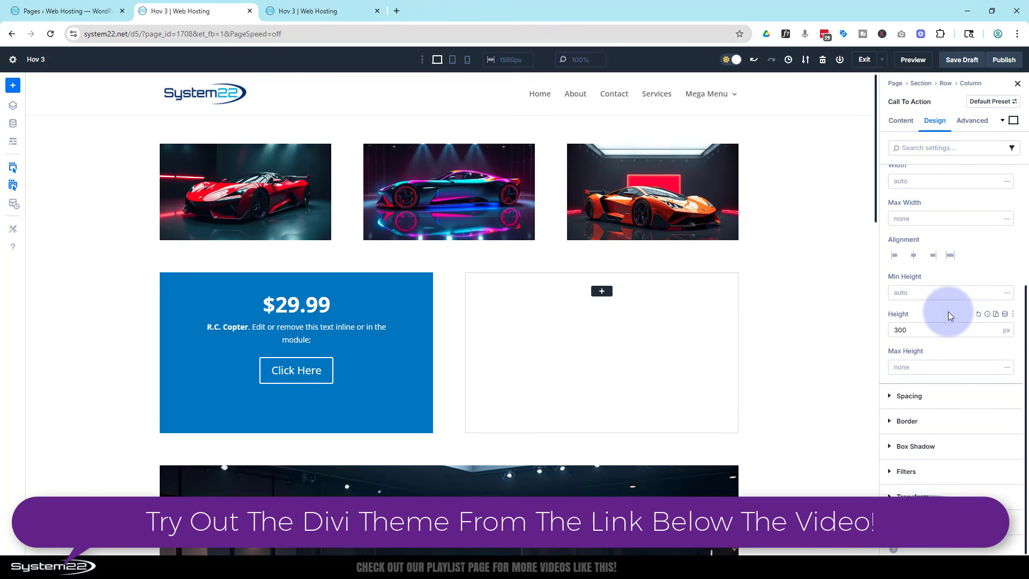
- Check how the Call To Action box fits in the tablet and phone layouts, and return to the desktop view
click(452, 62)
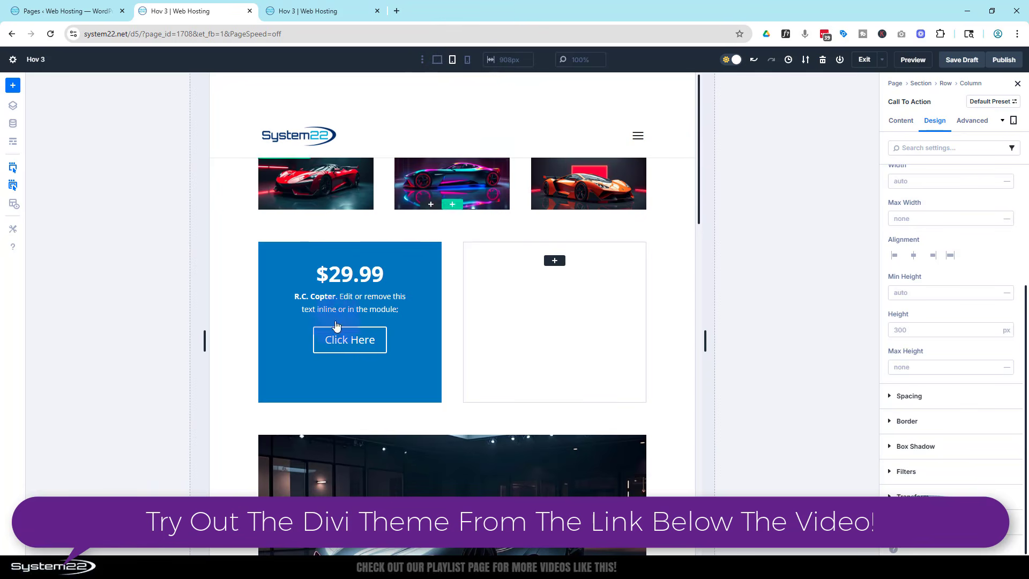
click(359, 246)
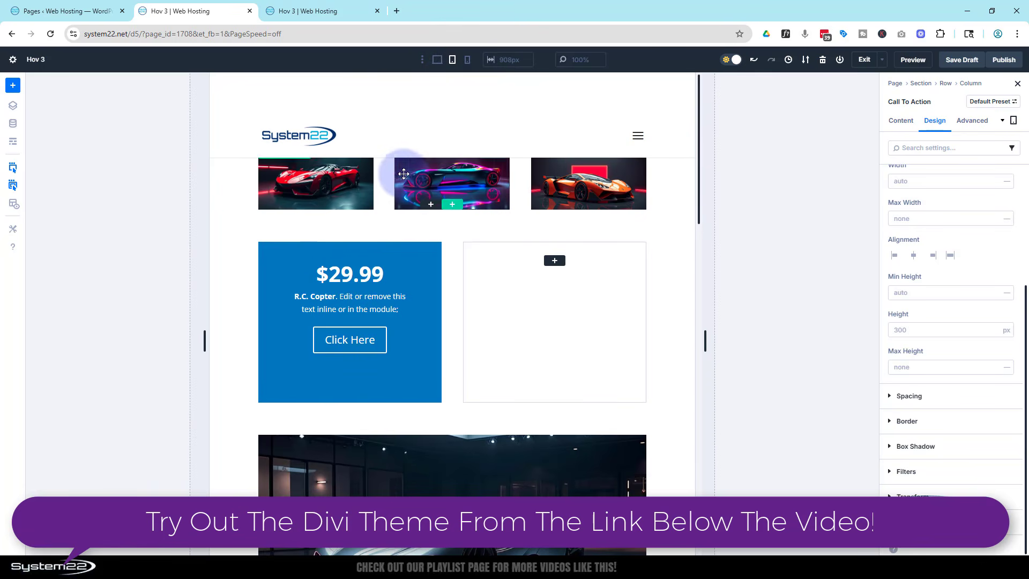
click(467, 61)
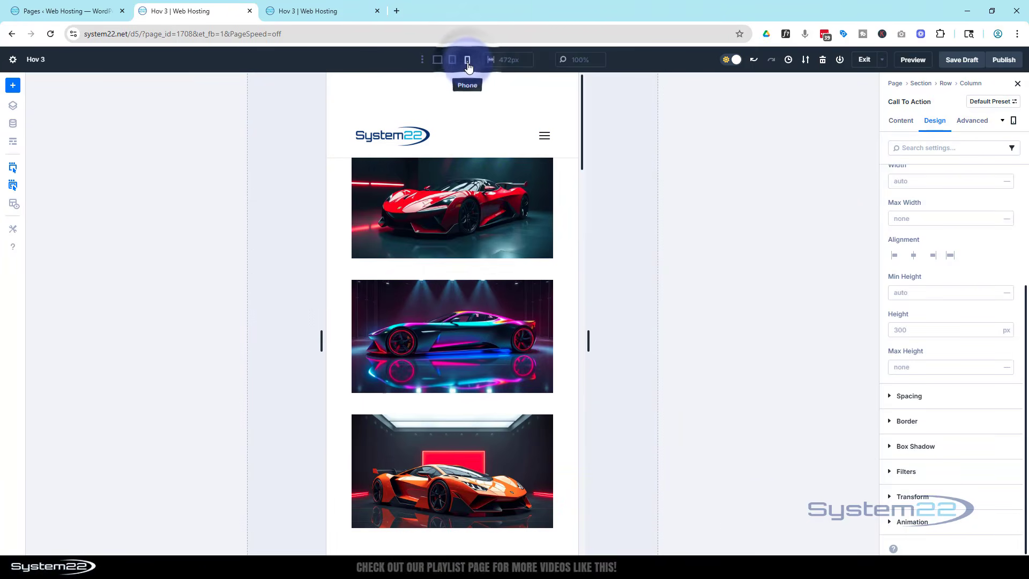
scroll(478, 177, down, 3)
scroll(478, 176, down, 5)
click(510, 230)
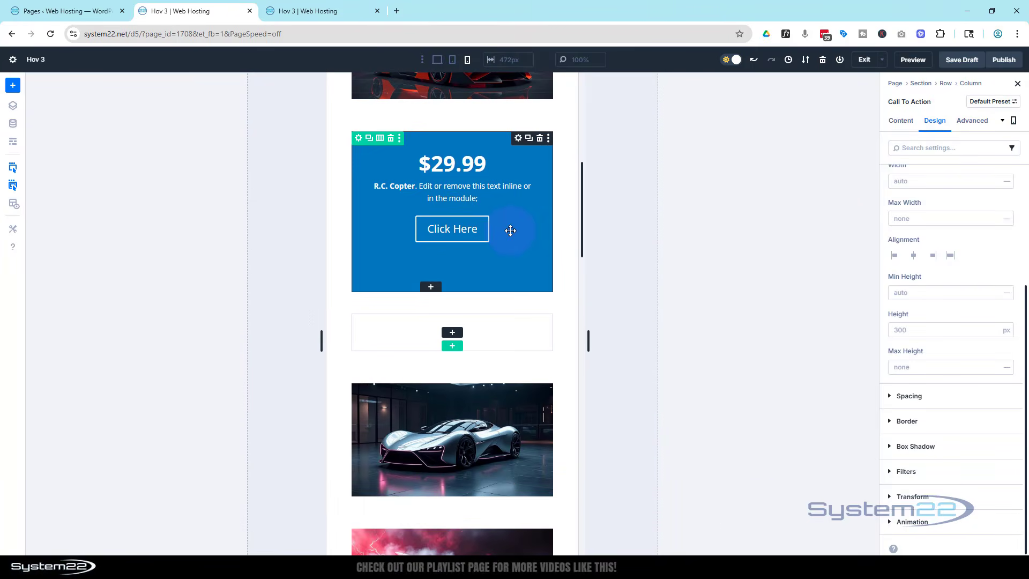
scroll(510, 230, up, 2)
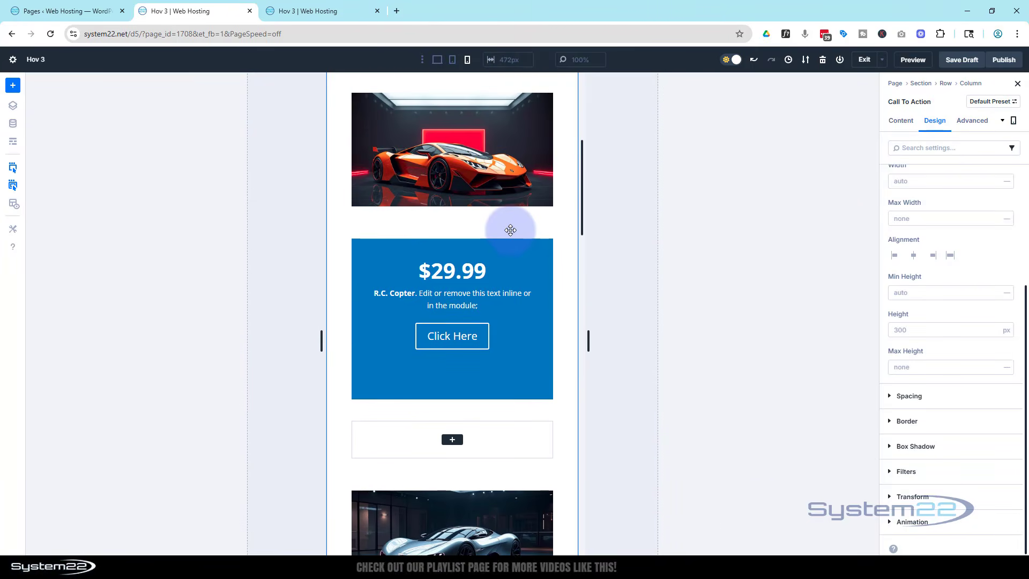
click(438, 61)
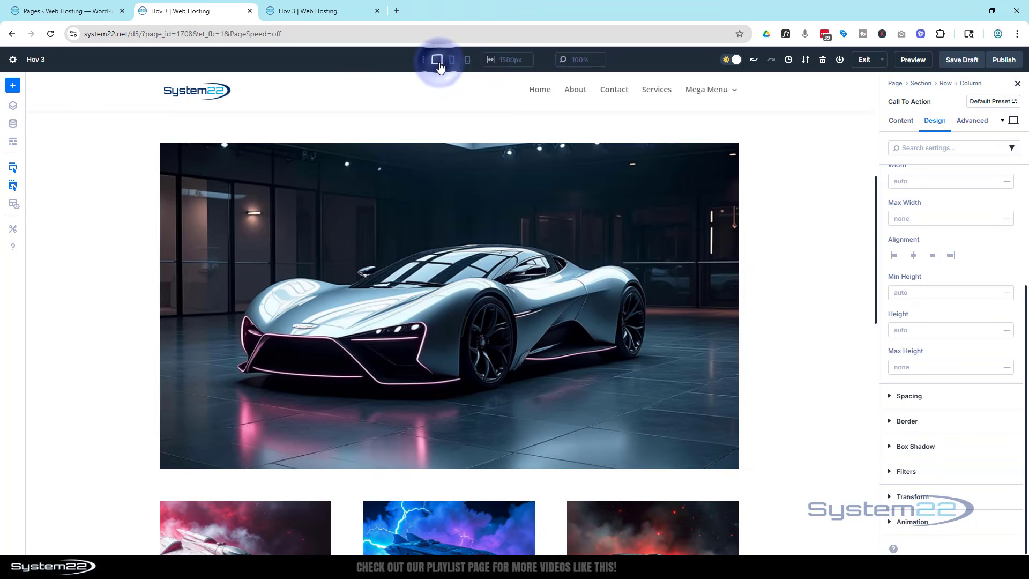
scroll(439, 192, up, 5)
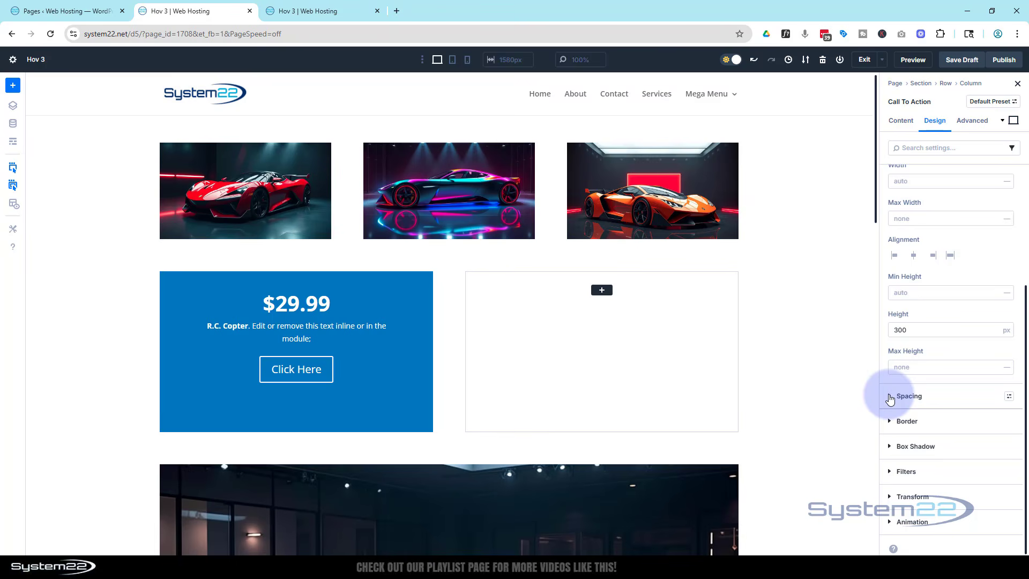
- Set the Call To Action's top padding to 10% for desktop
click(890, 398)
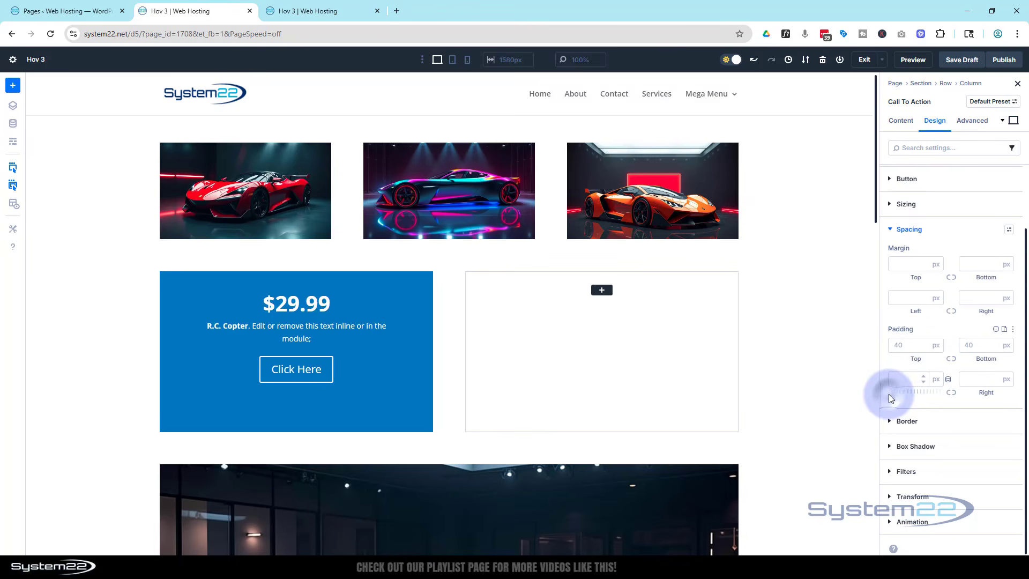
click(905, 344)
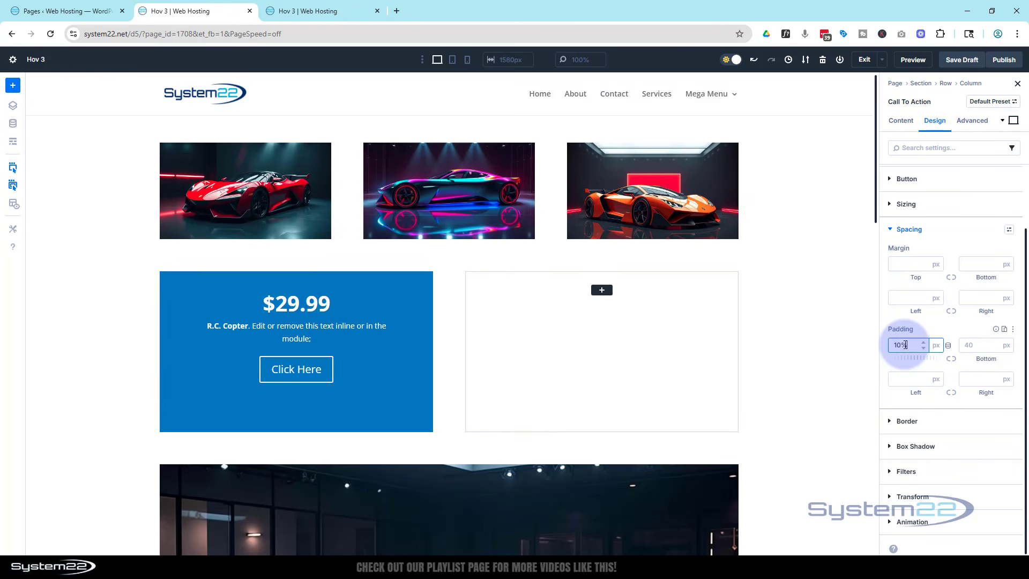
key(Return)
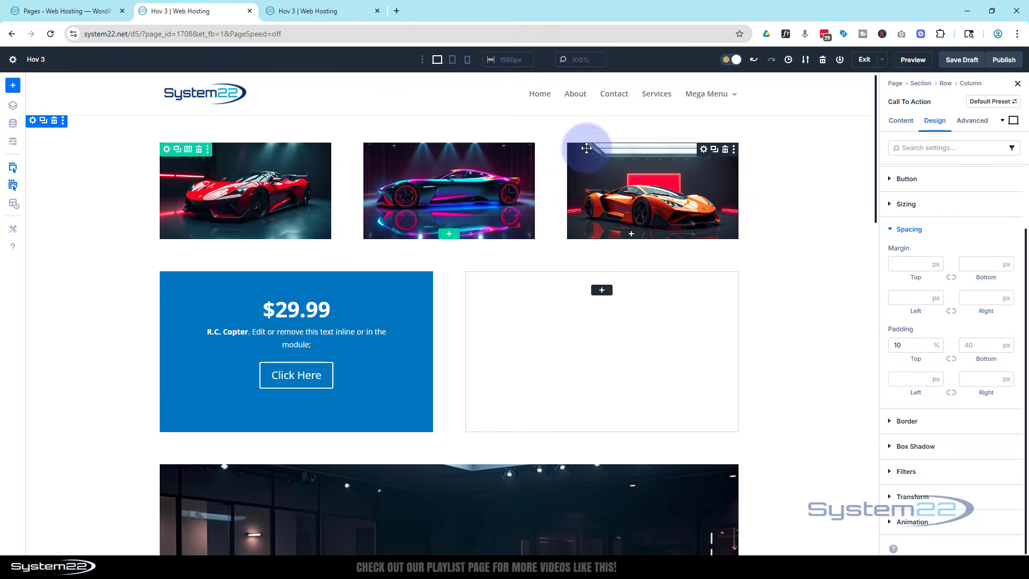
click(453, 62)
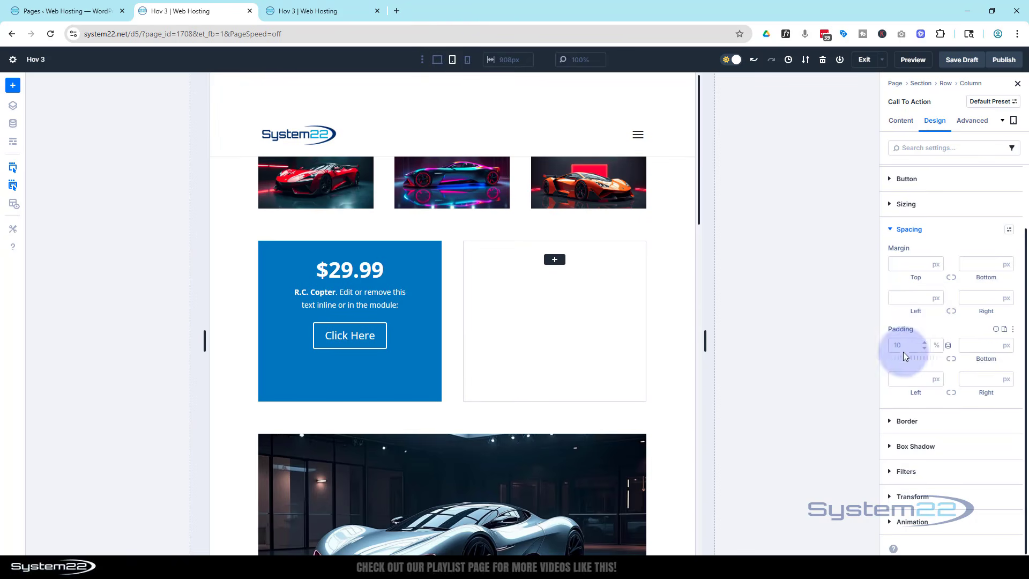
click(924, 342)
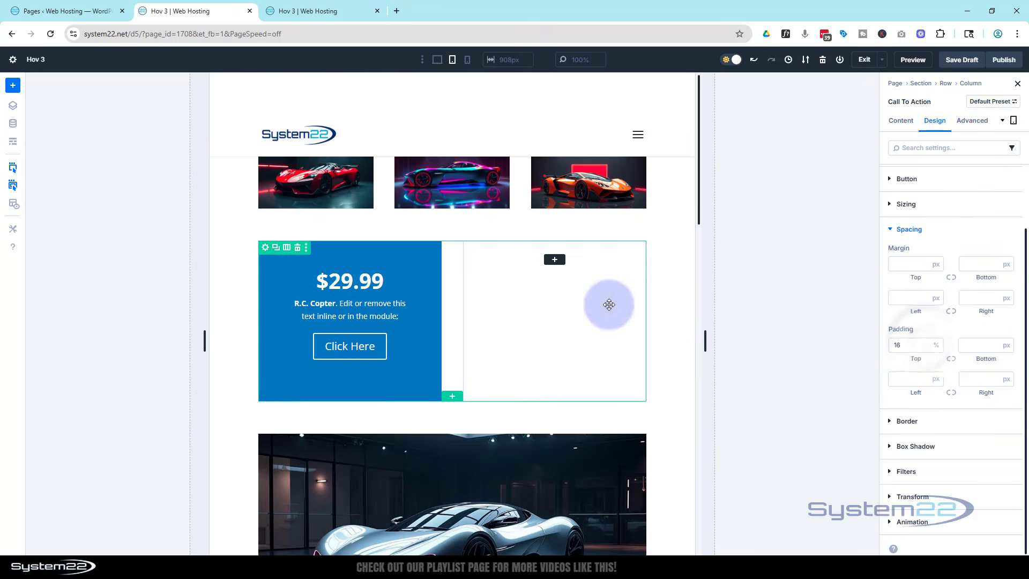
click(467, 61)
scroll(459, 182, down, 5)
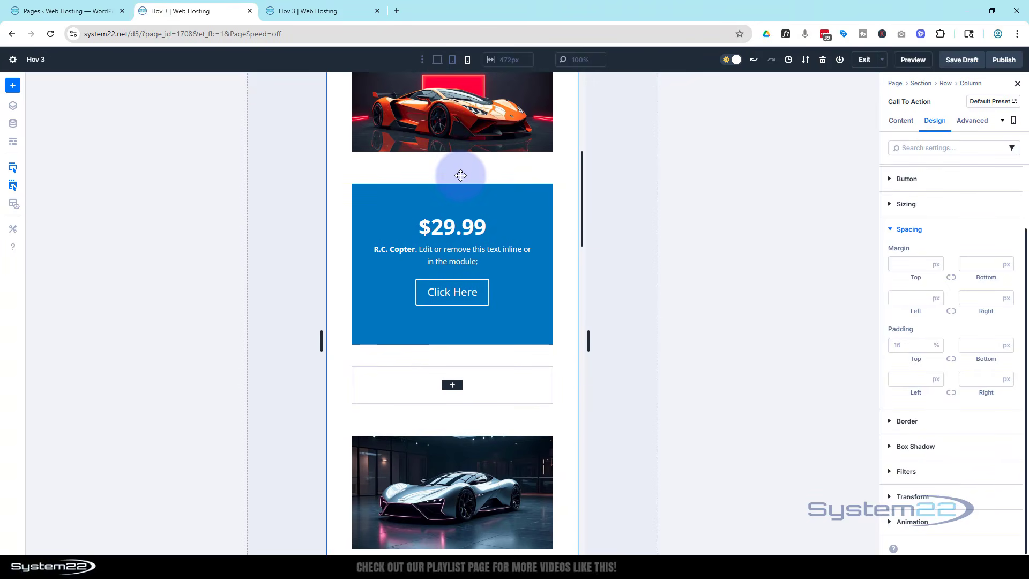
scroll(461, 174, up, 7)
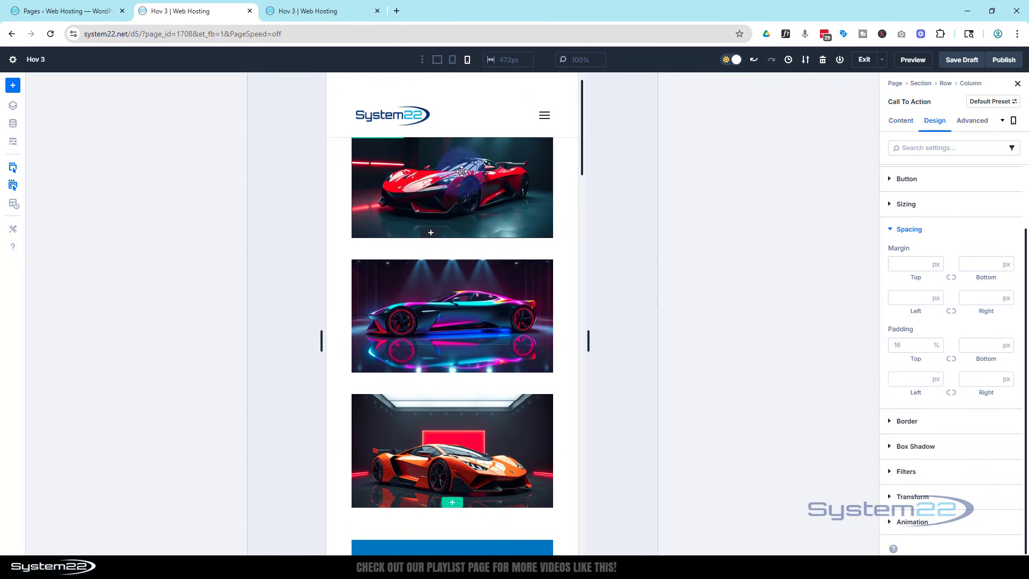
click(438, 62)
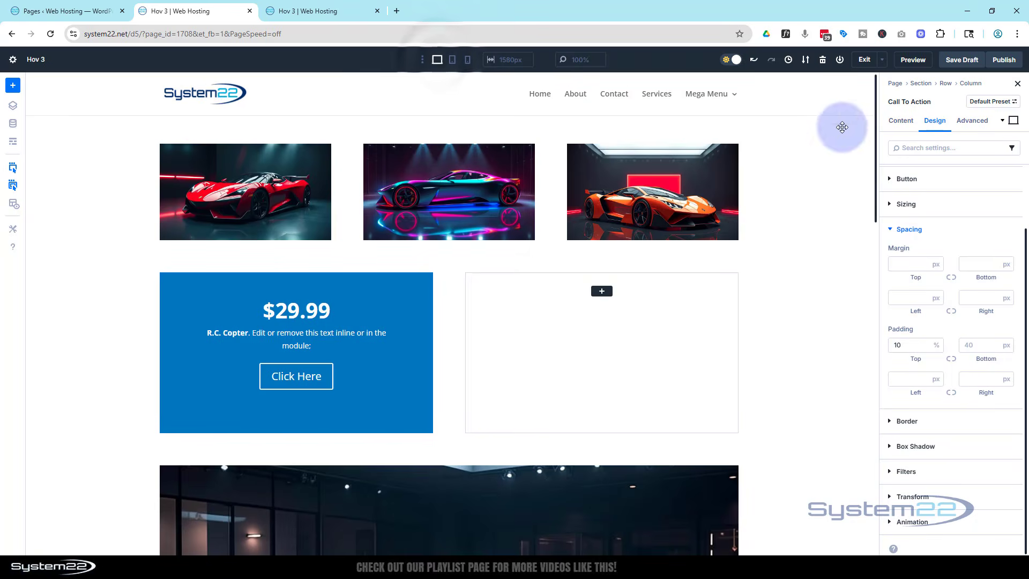
- Change the Call To Action's background color to black (000000) at 87% opacity
click(900, 121)
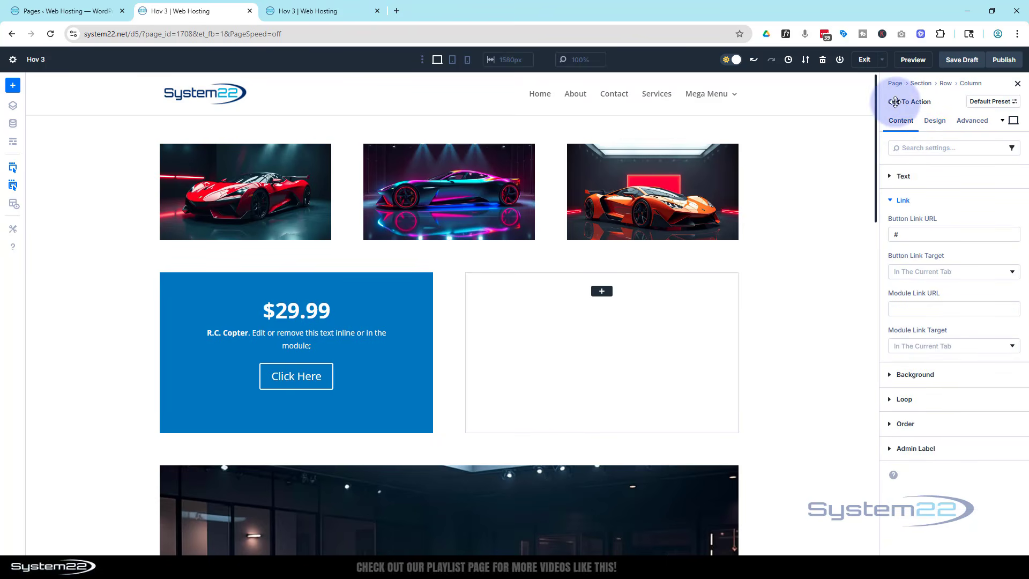
click(896, 375)
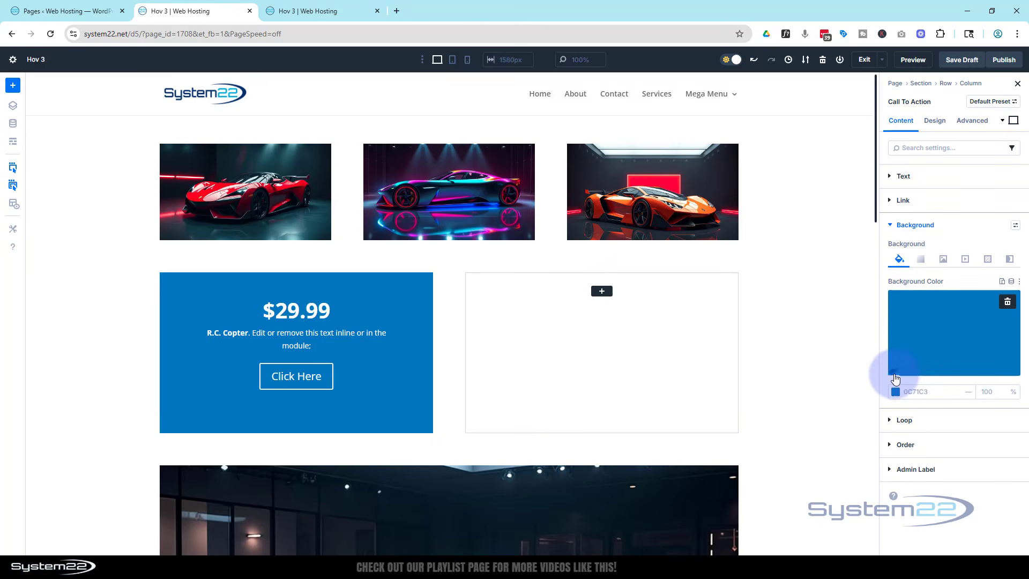
click(937, 356)
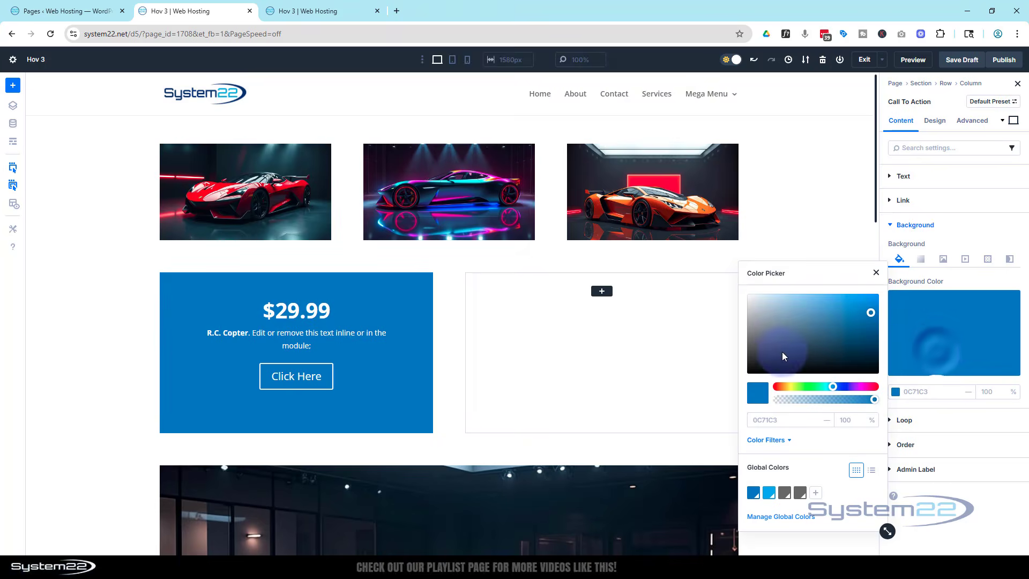
drag(782, 353, 731, 379)
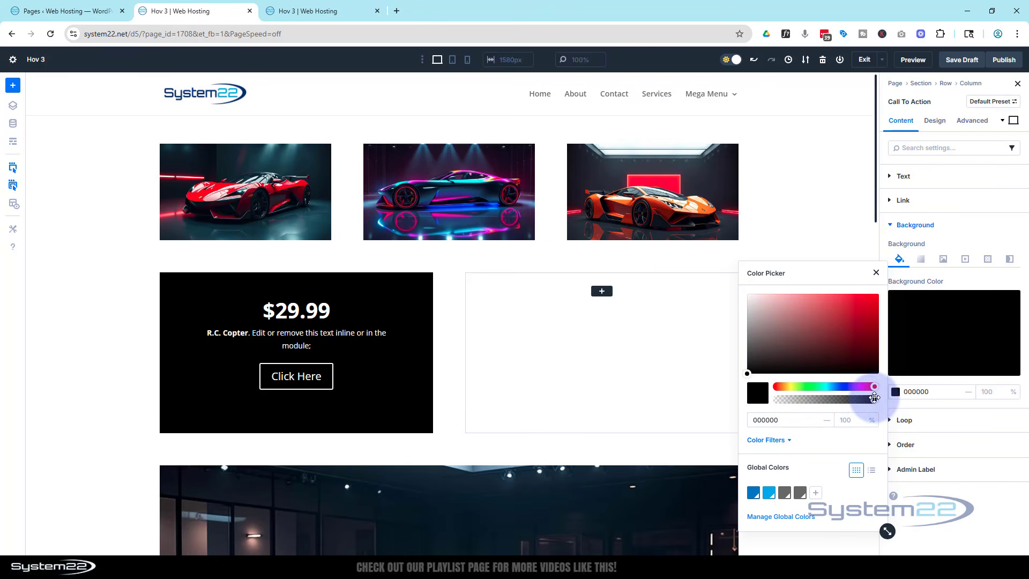
click(874, 397)
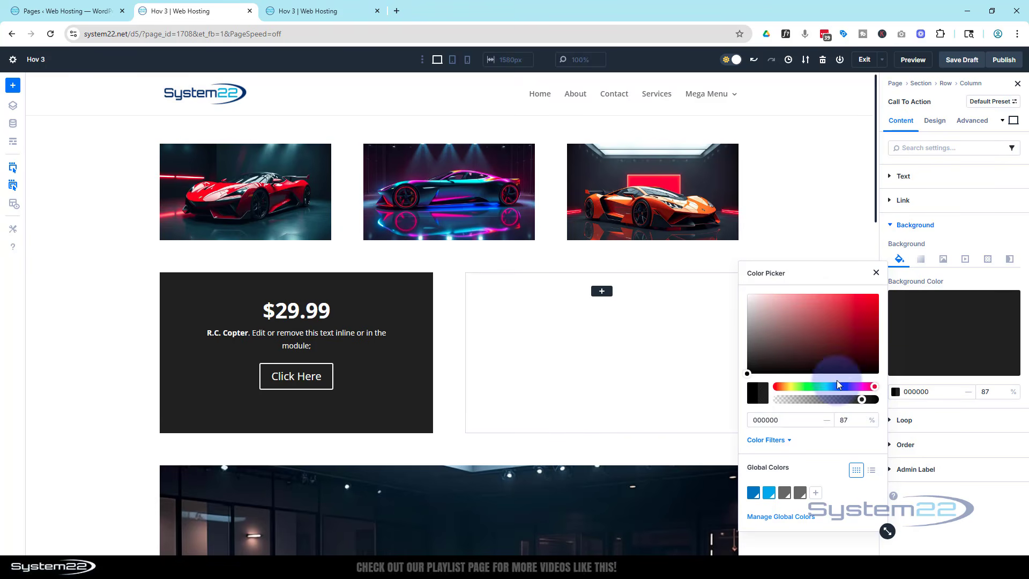
click(876, 274)
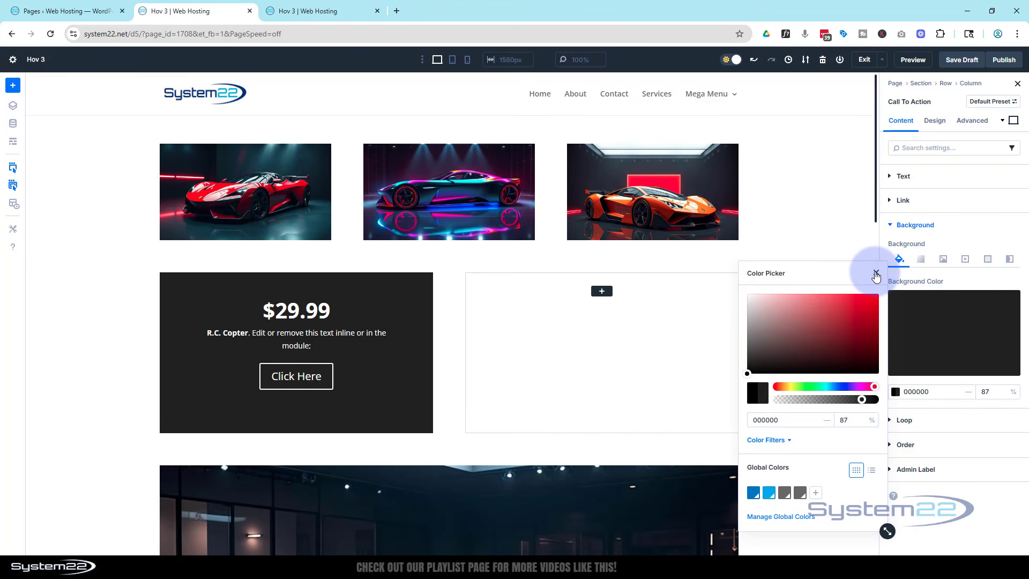
click(876, 273)
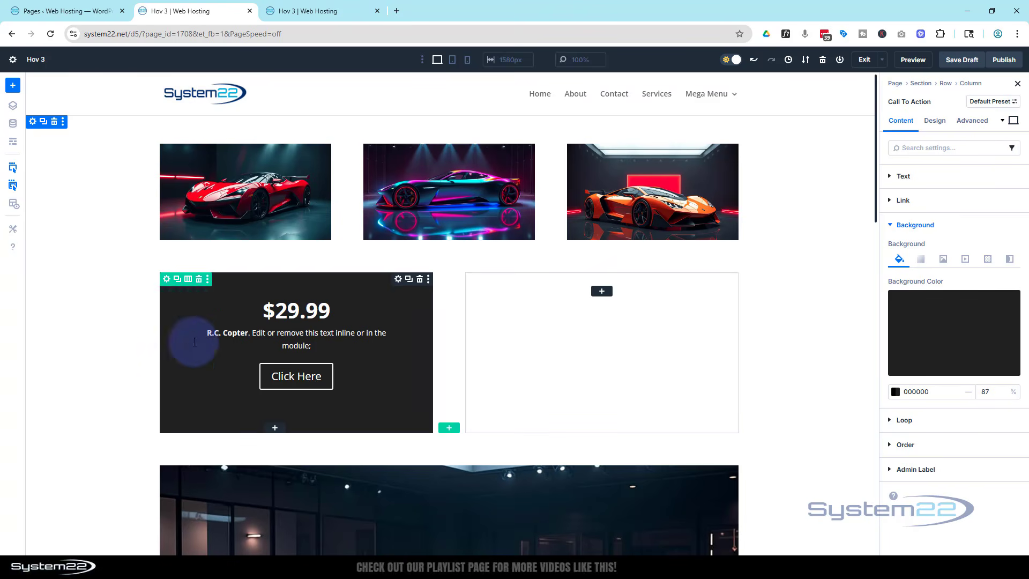
- Add the helicopter picture from the media library as the background image of the row's first column
click(166, 280)
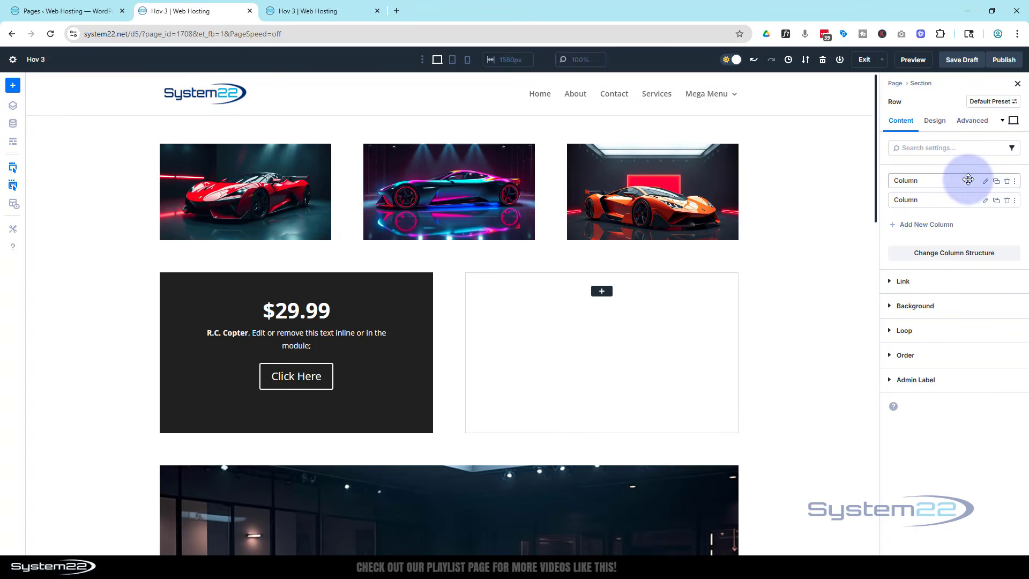
click(985, 183)
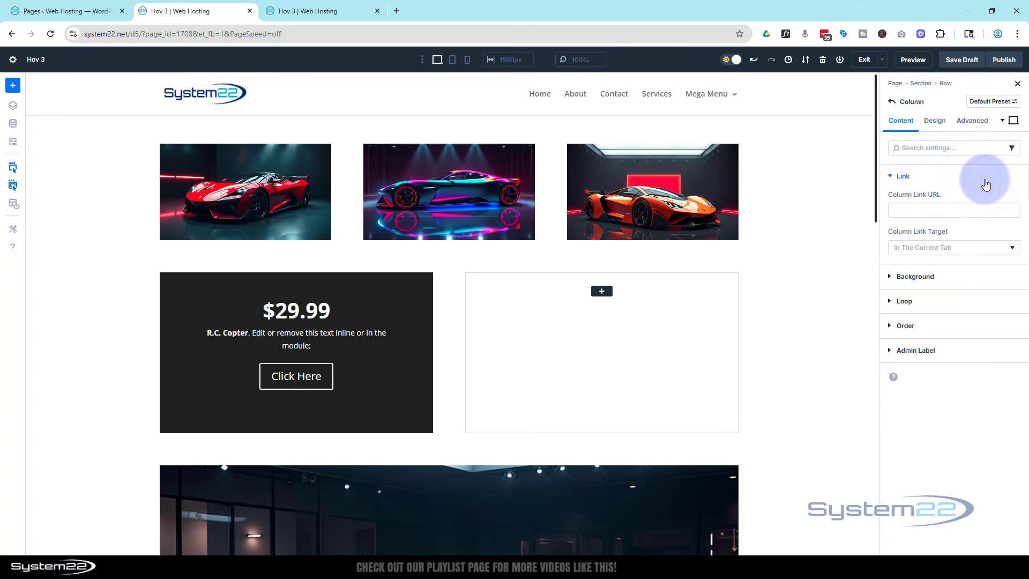
click(917, 283)
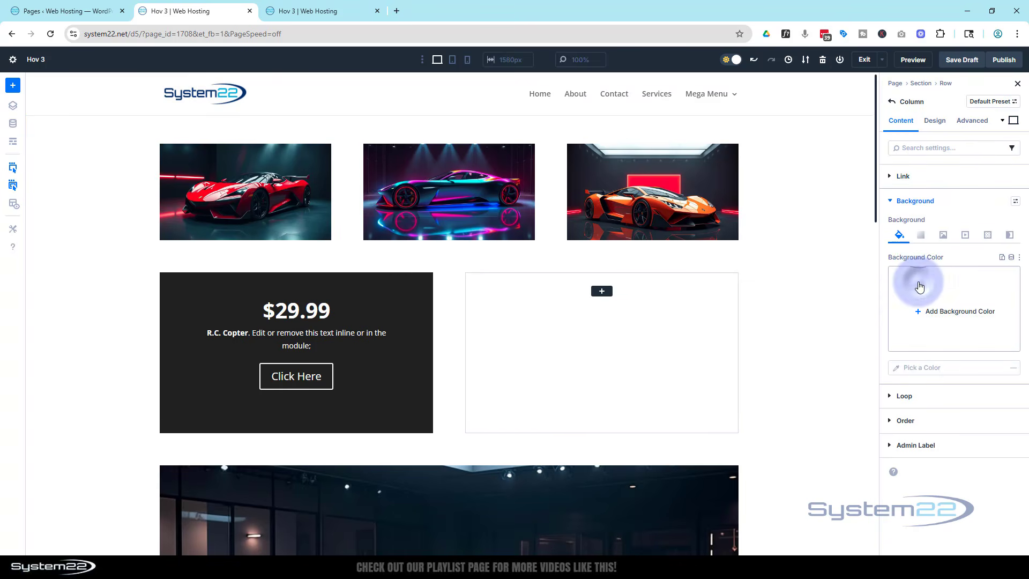
click(943, 236)
click(951, 312)
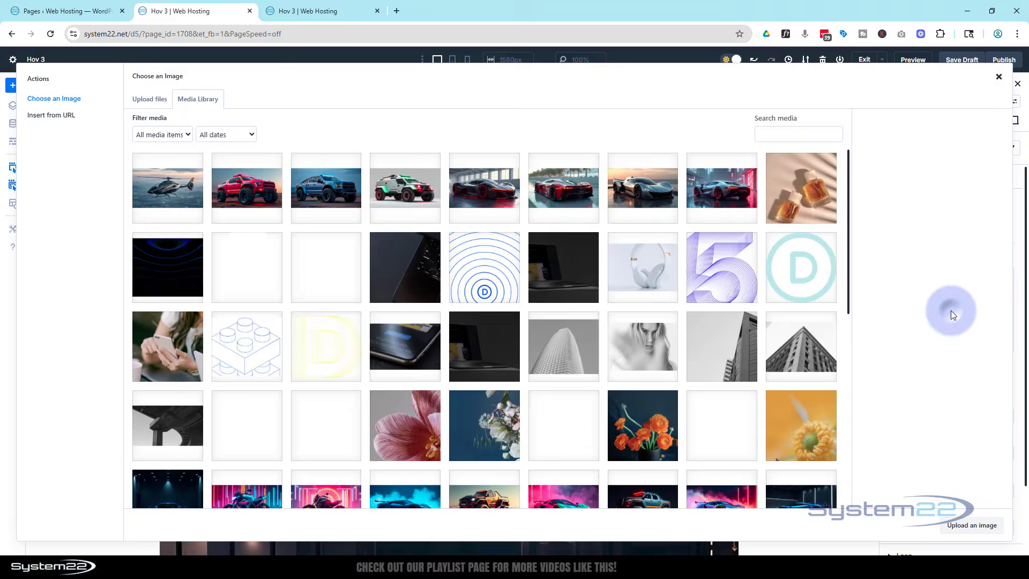
click(185, 180)
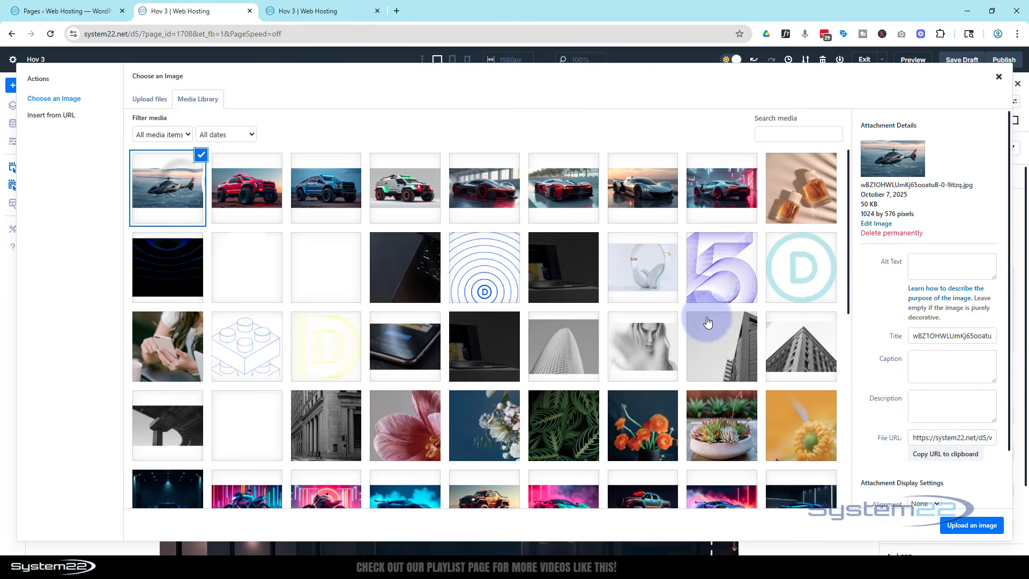
click(972, 526)
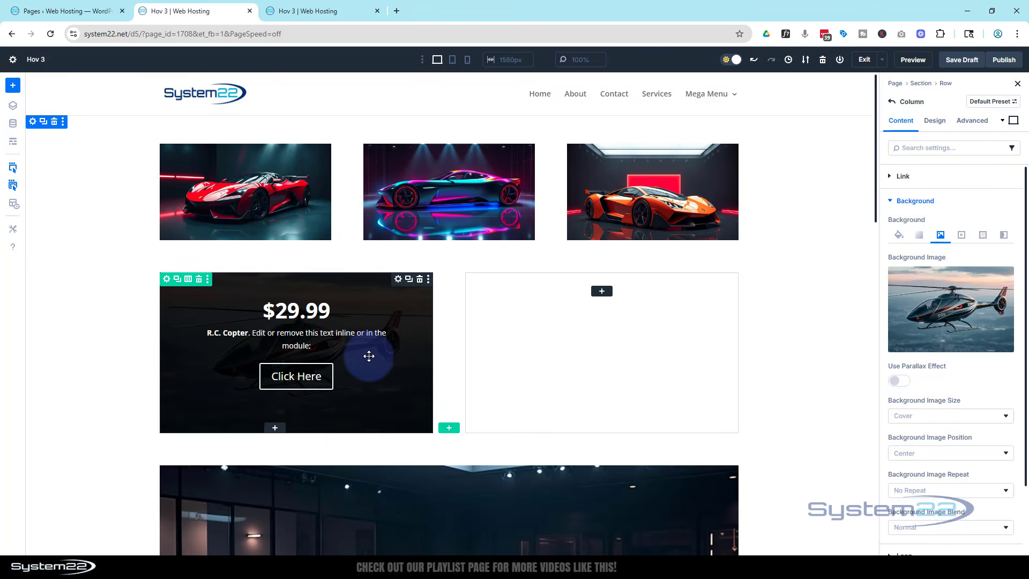
- Lower the opacity of the Call To Action's black background color to 74%
click(358, 313)
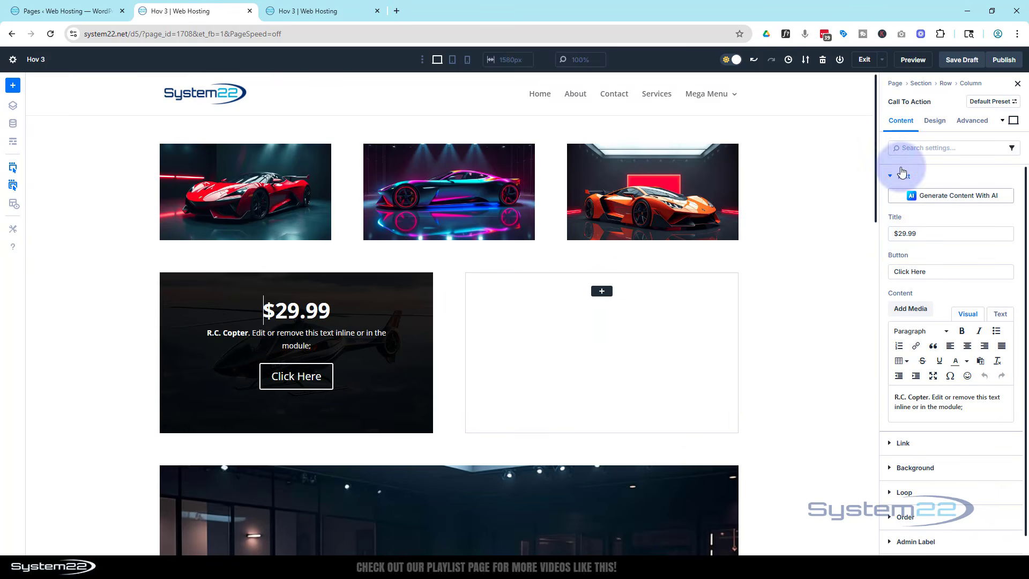
click(916, 467)
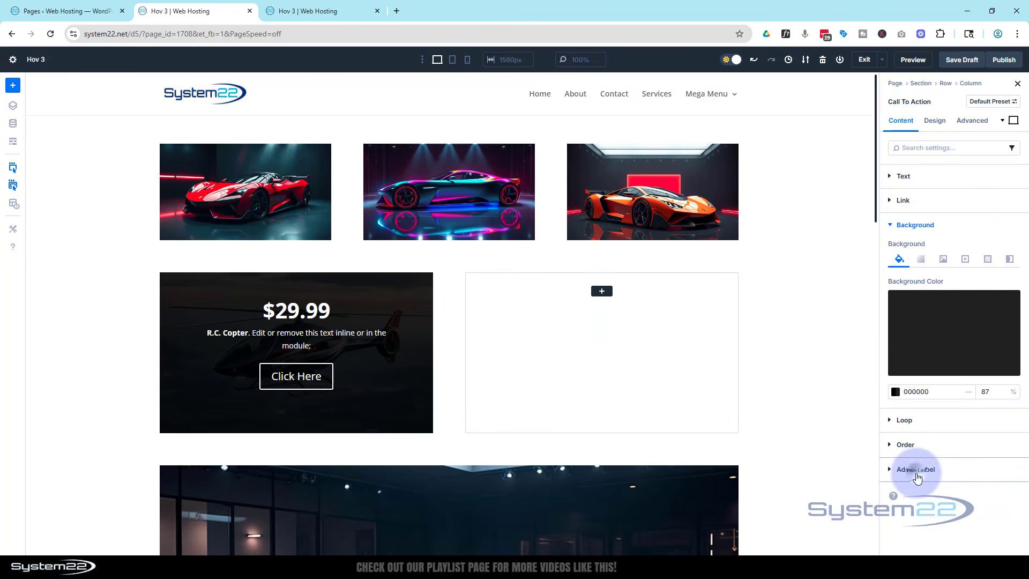
click(945, 366)
drag(862, 399, 850, 400)
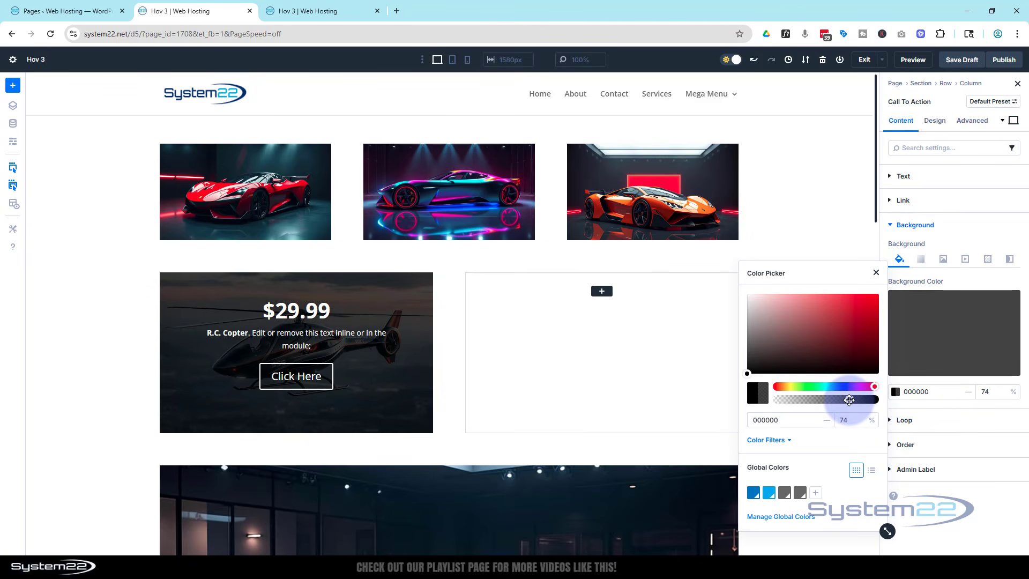
click(876, 274)
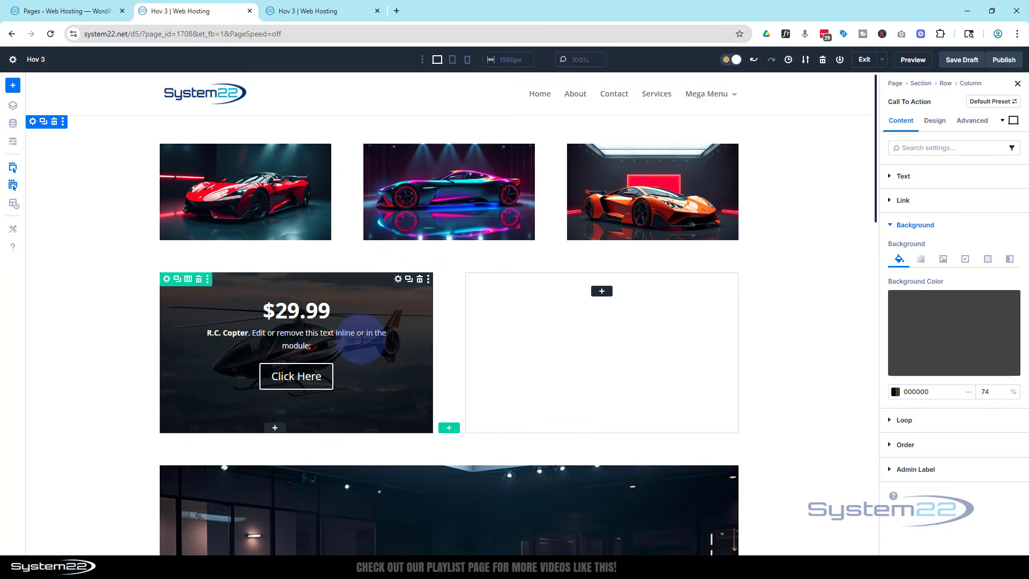
- Set the Call To Action's filter opacity to 0% for the desktop state
click(935, 121)
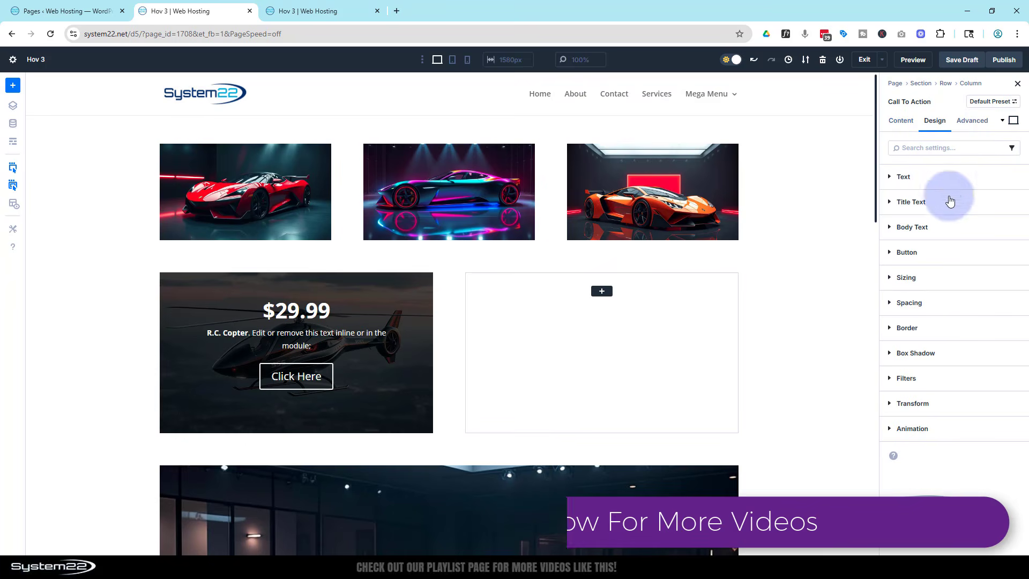
click(931, 379)
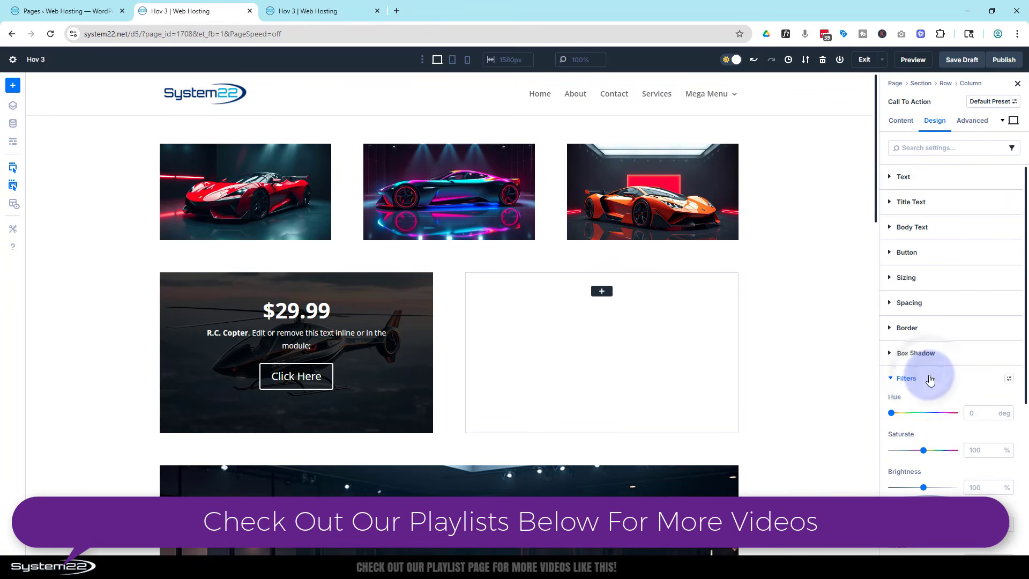
scroll(930, 356, down, 5)
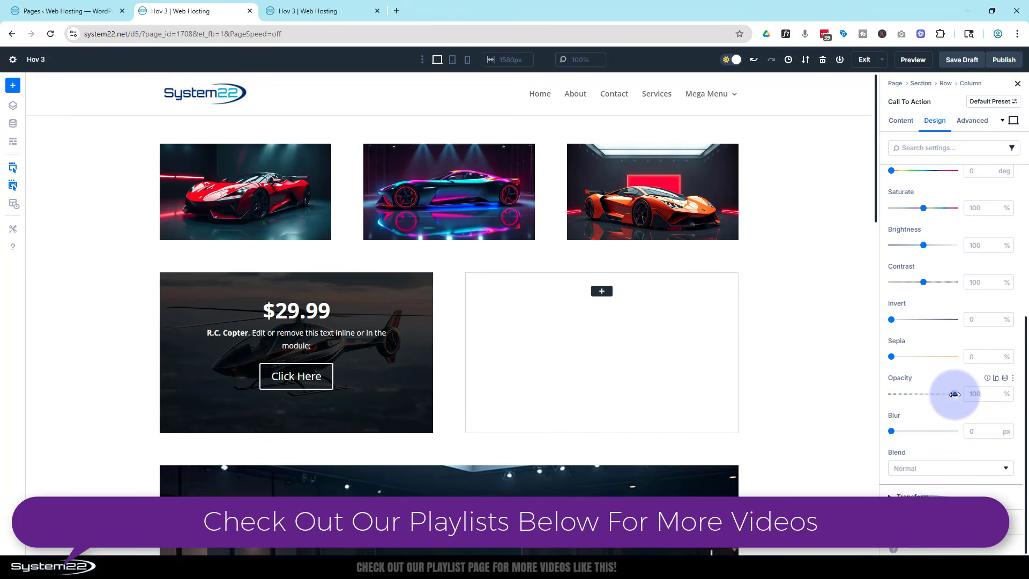
drag(954, 395, 877, 407)
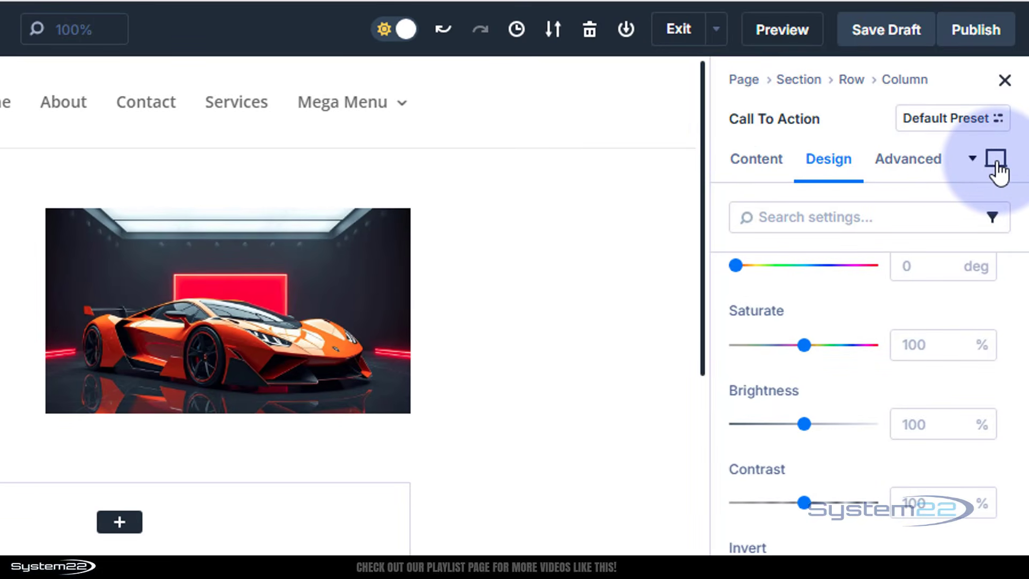
- Set the Call To Action's filter opacity to 100% for the hover state
click(996, 160)
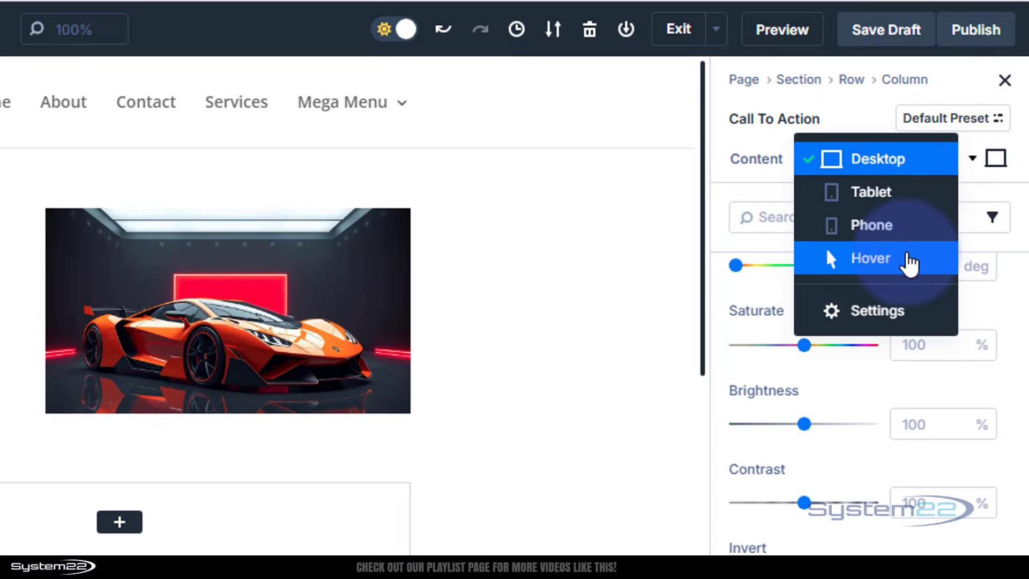
click(908, 258)
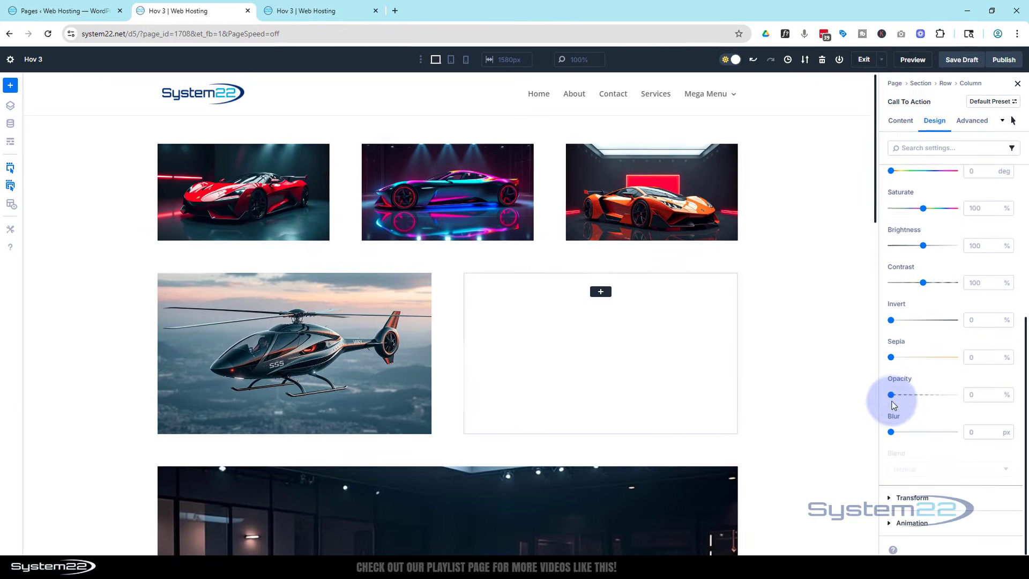
drag(891, 395, 956, 393)
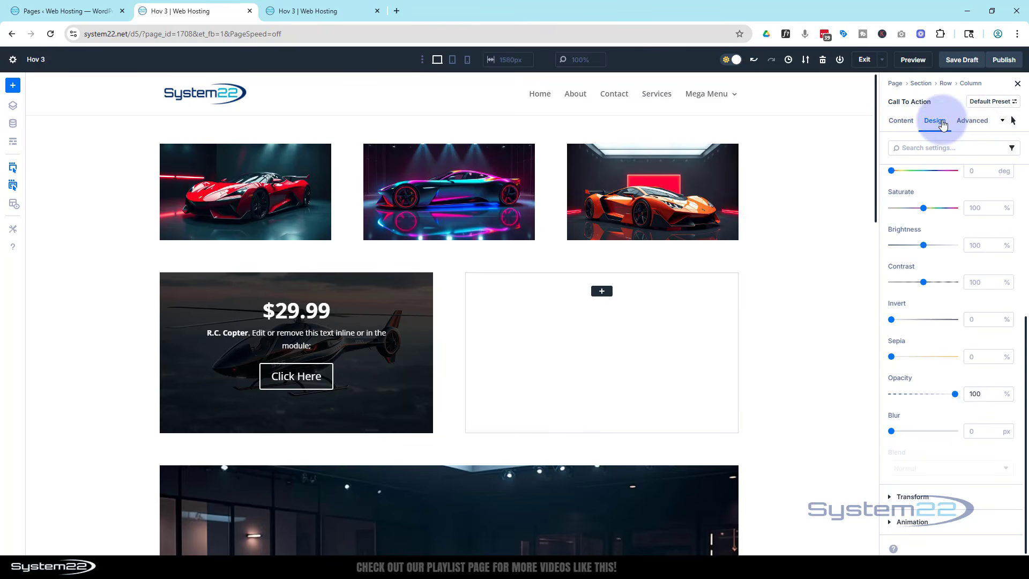
- Review the Call To Action's transition duration, delay and speed curve settings, switching back to the desktop state
click(974, 122)
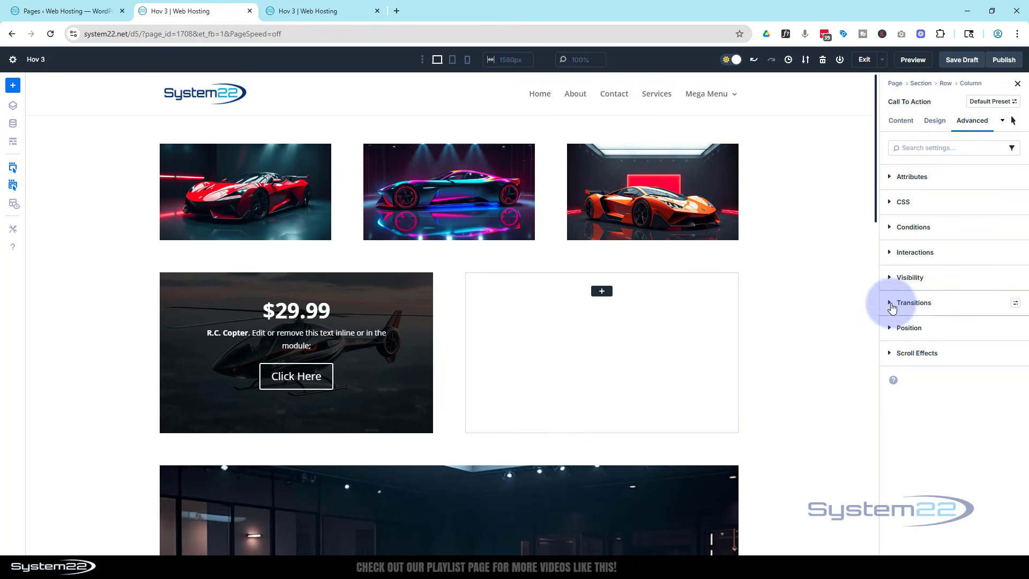
click(891, 306)
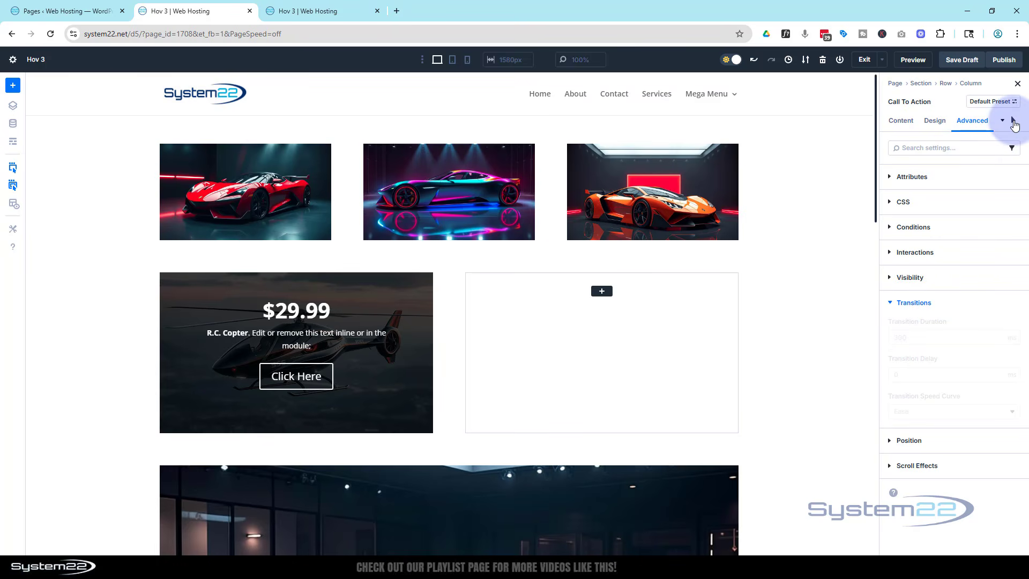
click(1014, 124)
click(953, 85)
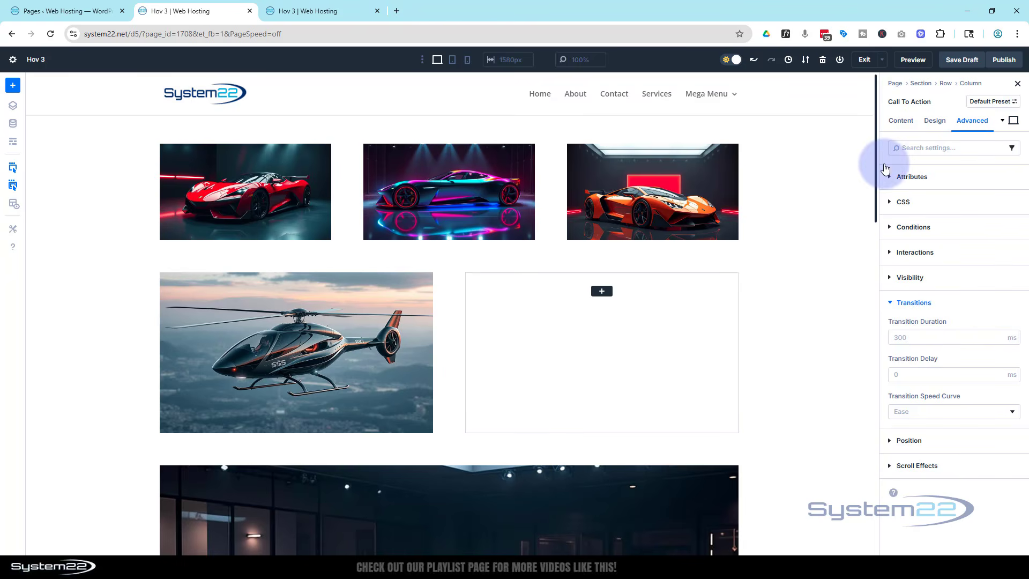
- Save the draft and preview the page to test the price overlay's hover effect over the helicopter
click(964, 61)
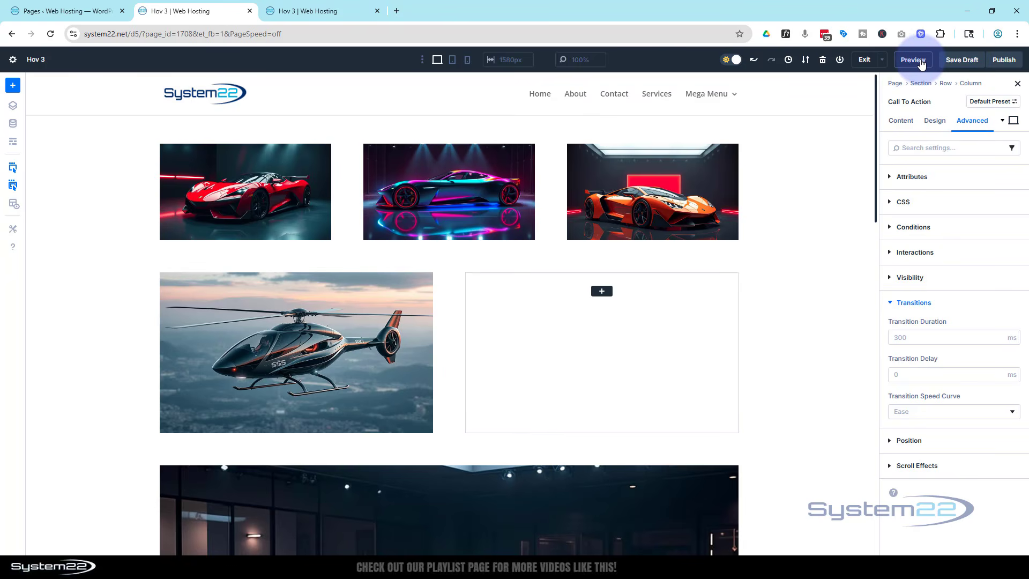
click(914, 60)
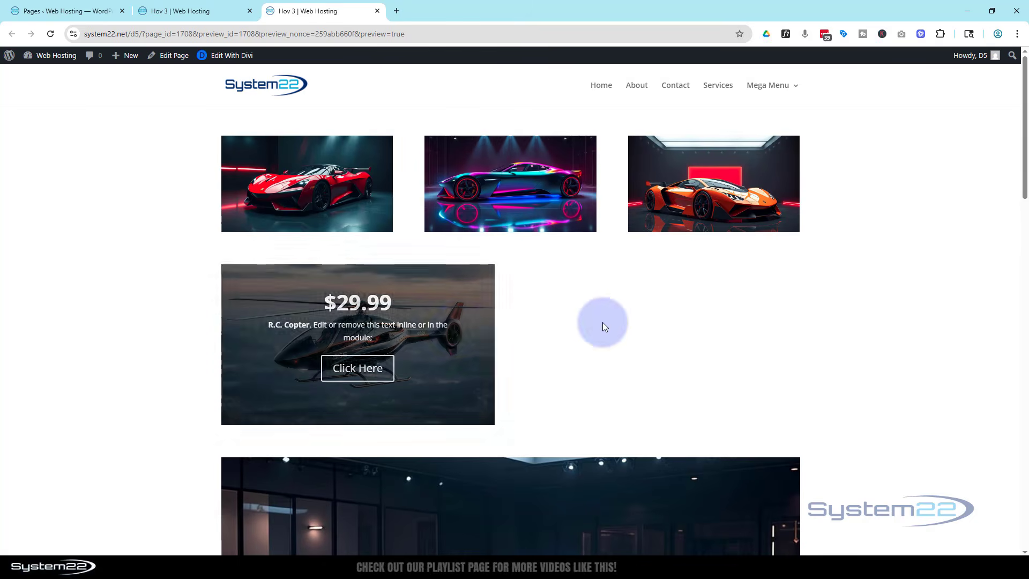
mouse_move(433, 340)
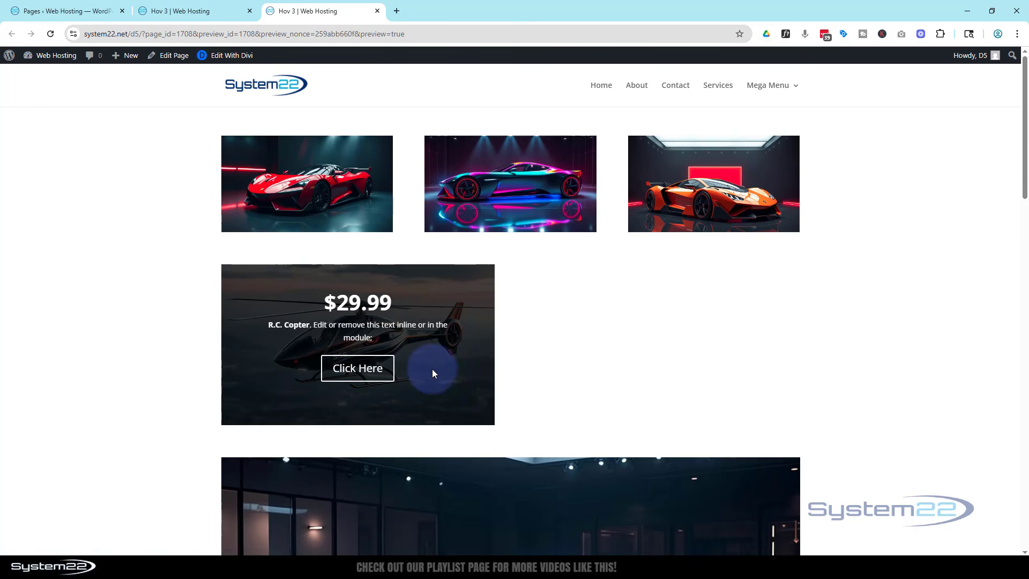
- Back in the builder, duplicate the helicopter Call To Action in wireframe view, move the copy into the row's second column, and restore the visual view
click(162, 16)
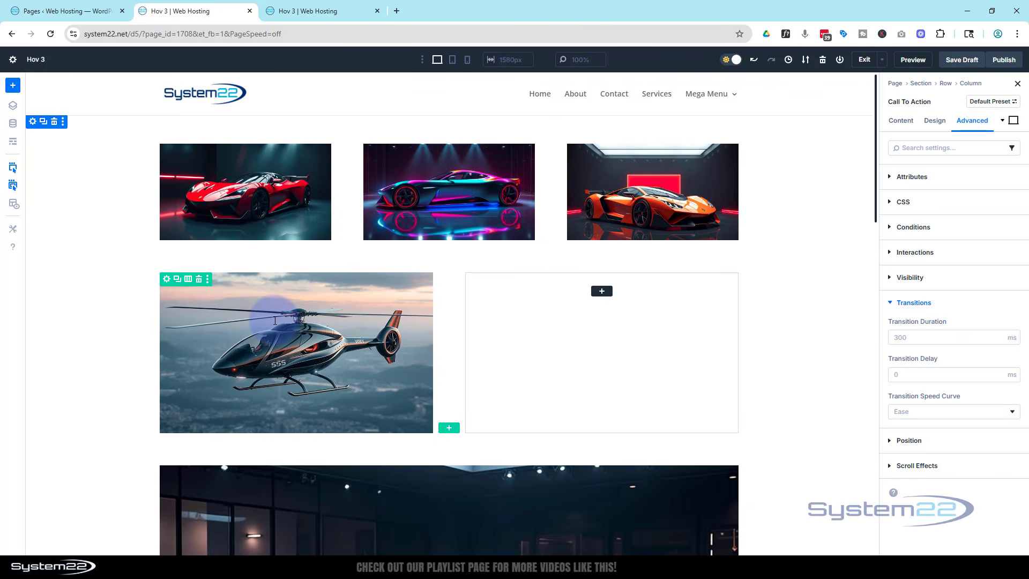
click(14, 143)
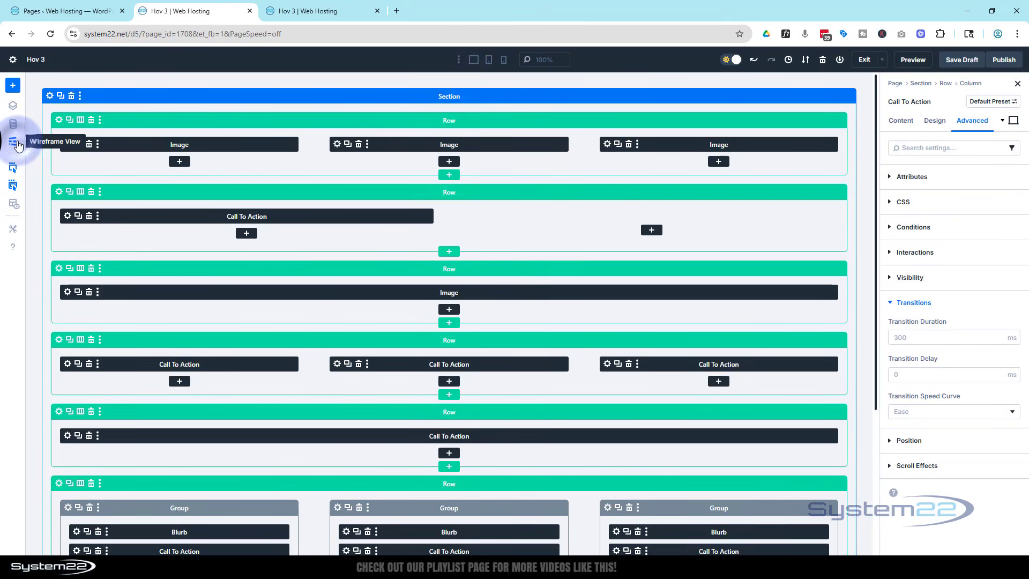
click(79, 216)
drag(157, 219, 587, 216)
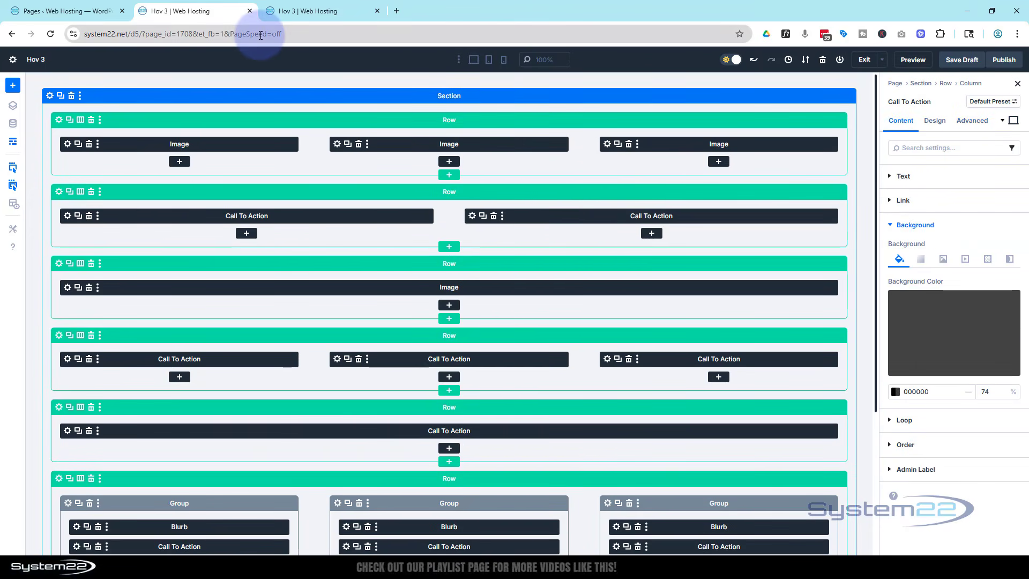
click(14, 142)
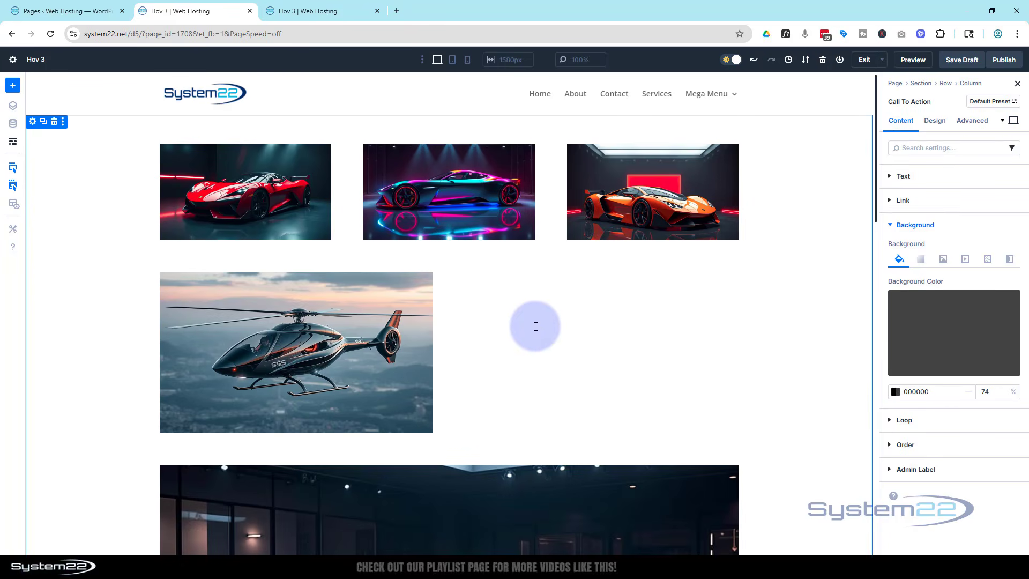
click(935, 121)
scroll(961, 278, down, 5)
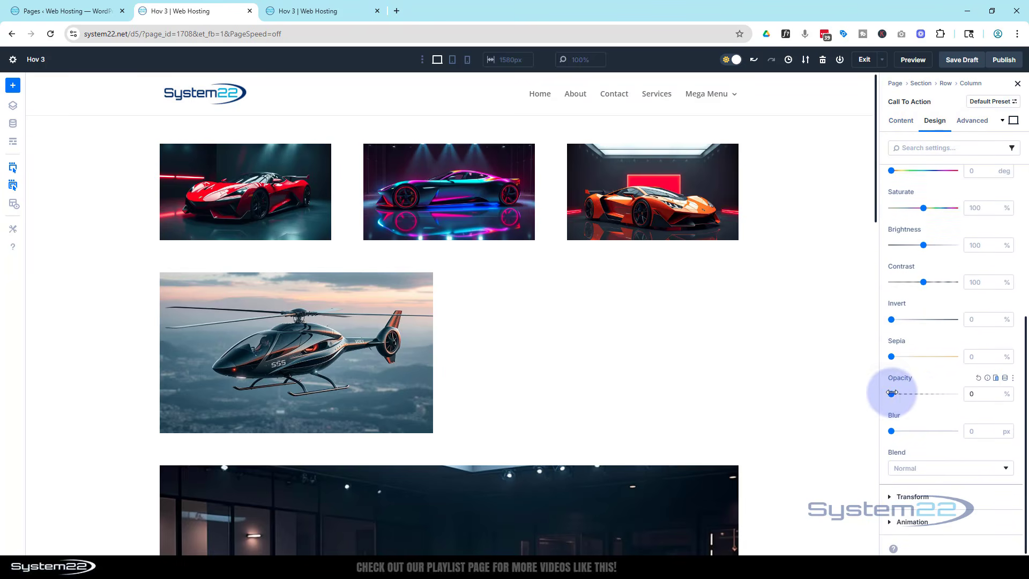
drag(892, 394, 955, 395)
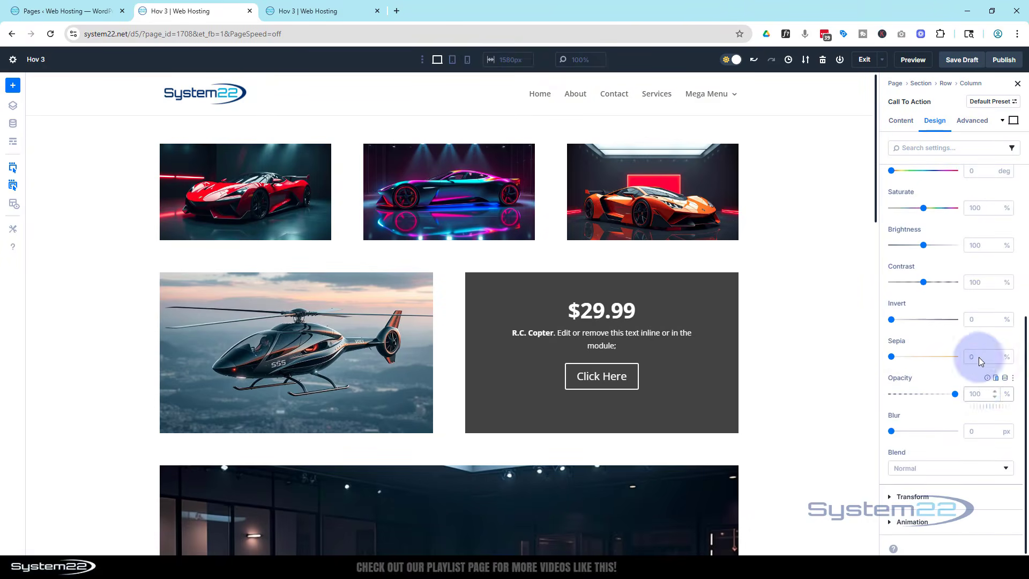
click(1013, 120)
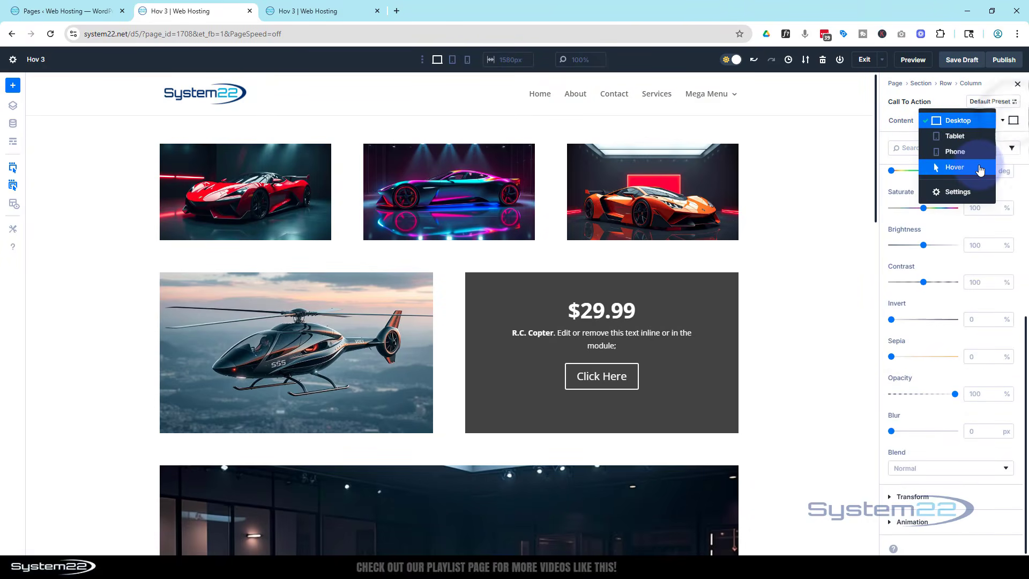
click(978, 166)
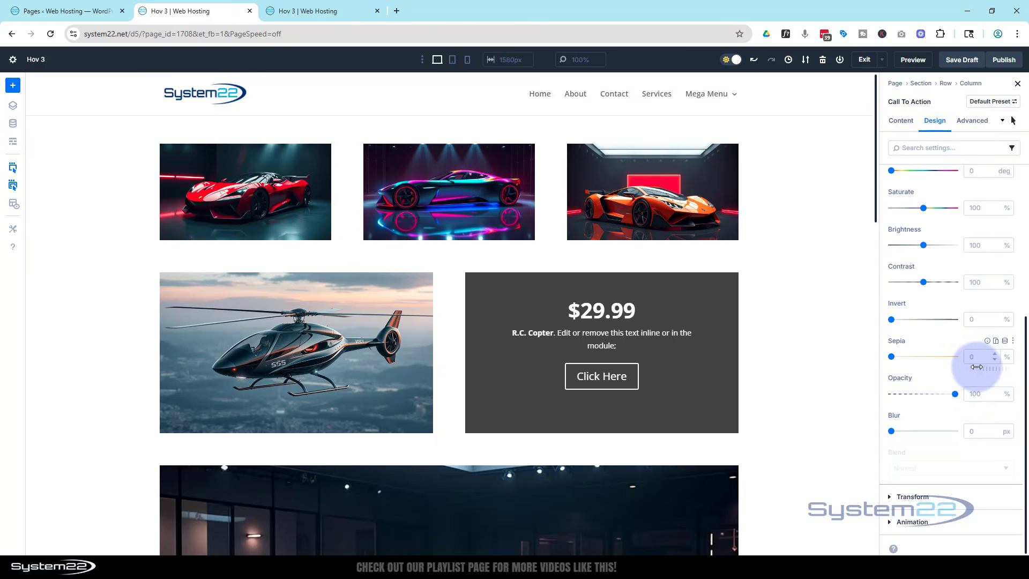
click(1013, 121)
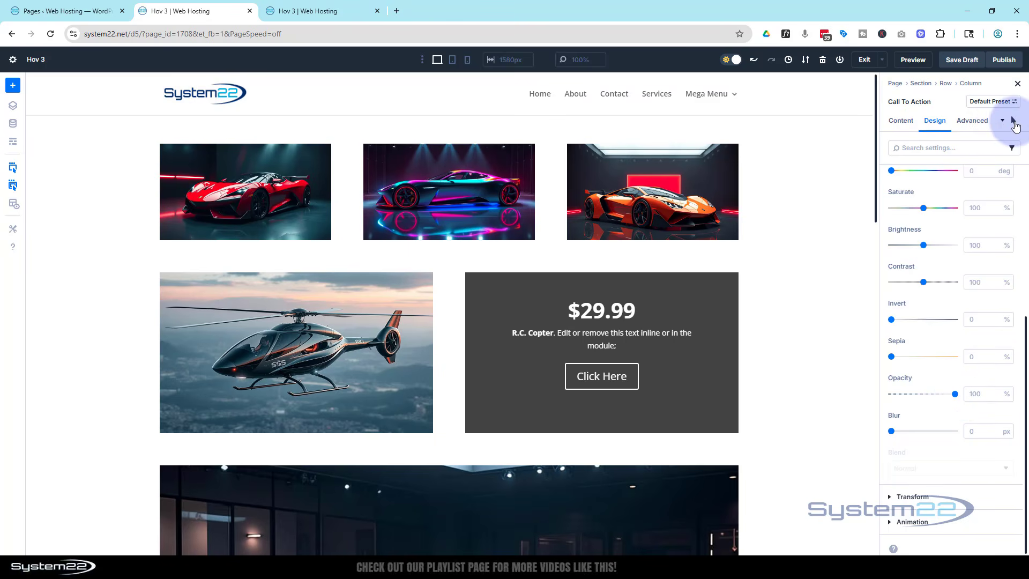
click(964, 94)
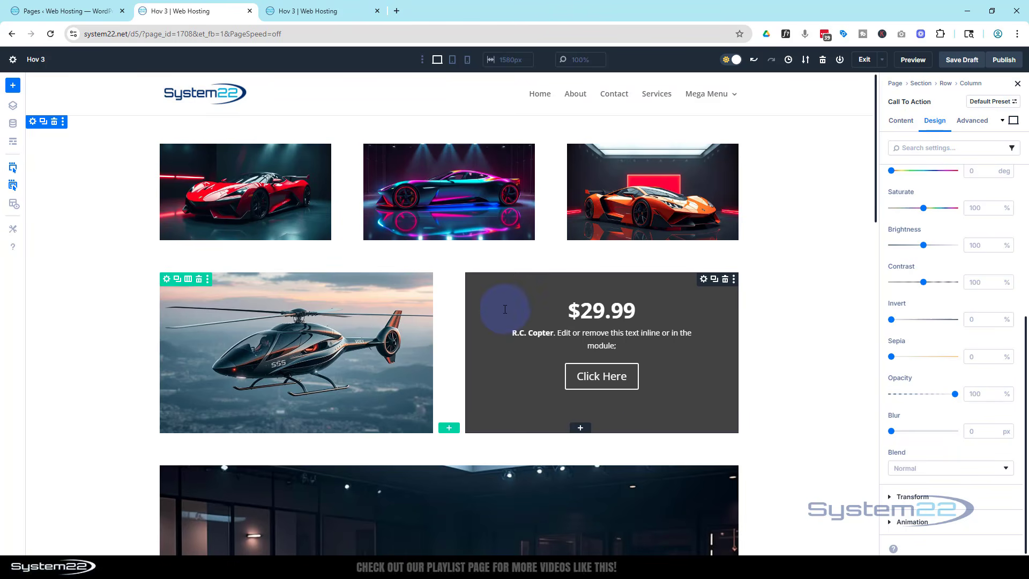
- Add the green and white armored truck picture from the media library as the background image of the row's second column
click(945, 85)
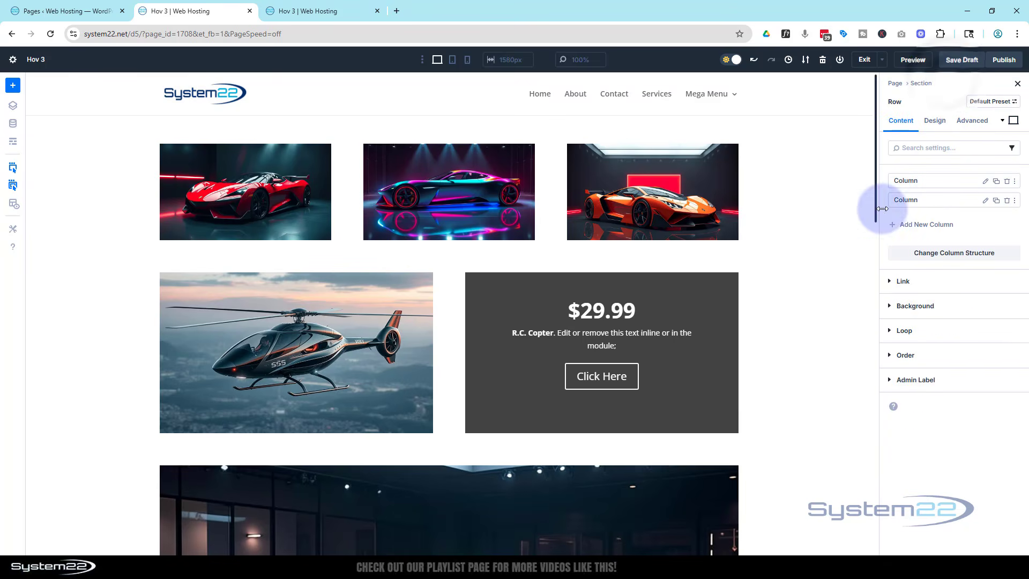
click(986, 204)
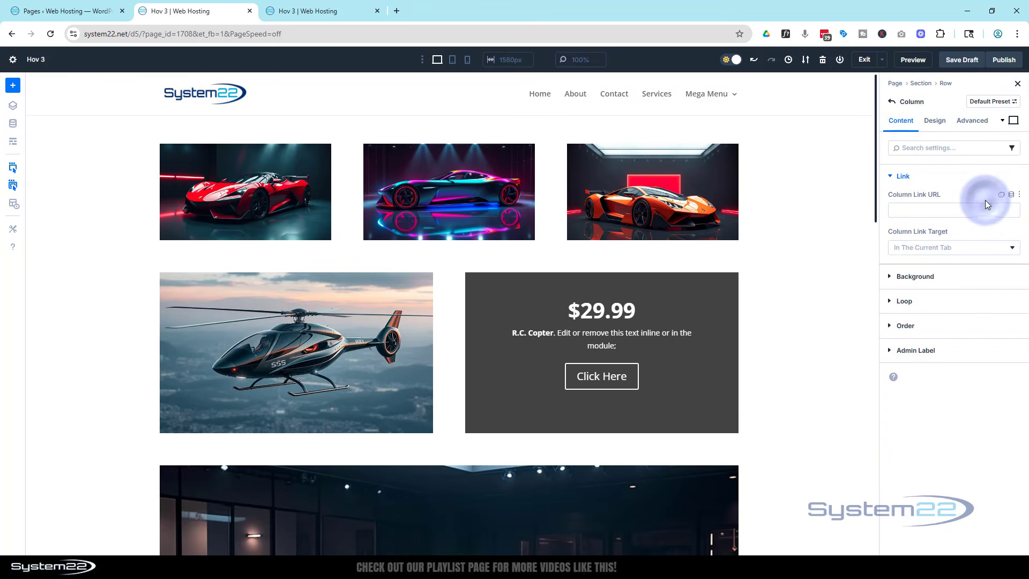
click(890, 277)
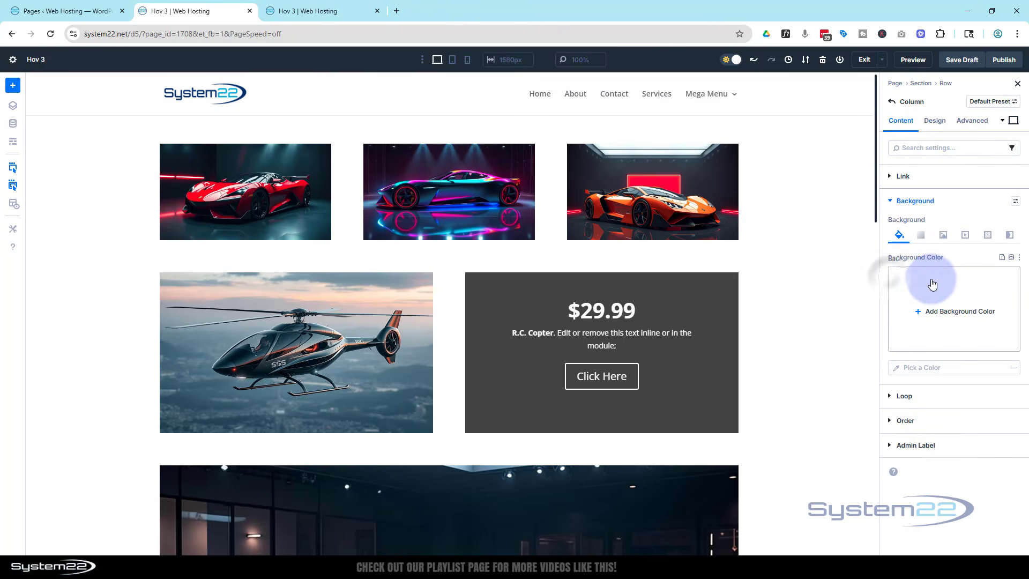
click(940, 234)
click(947, 329)
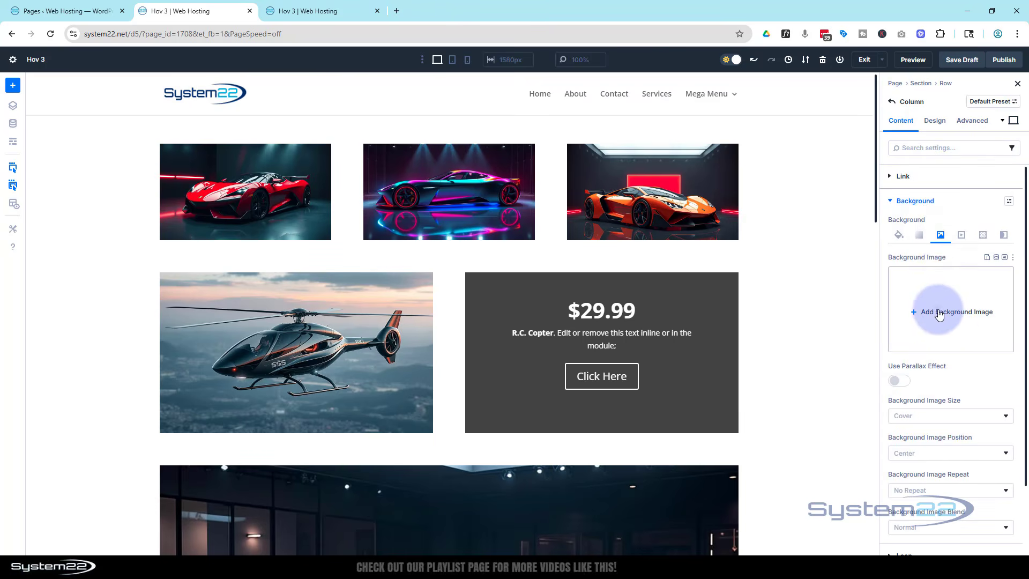
click(414, 202)
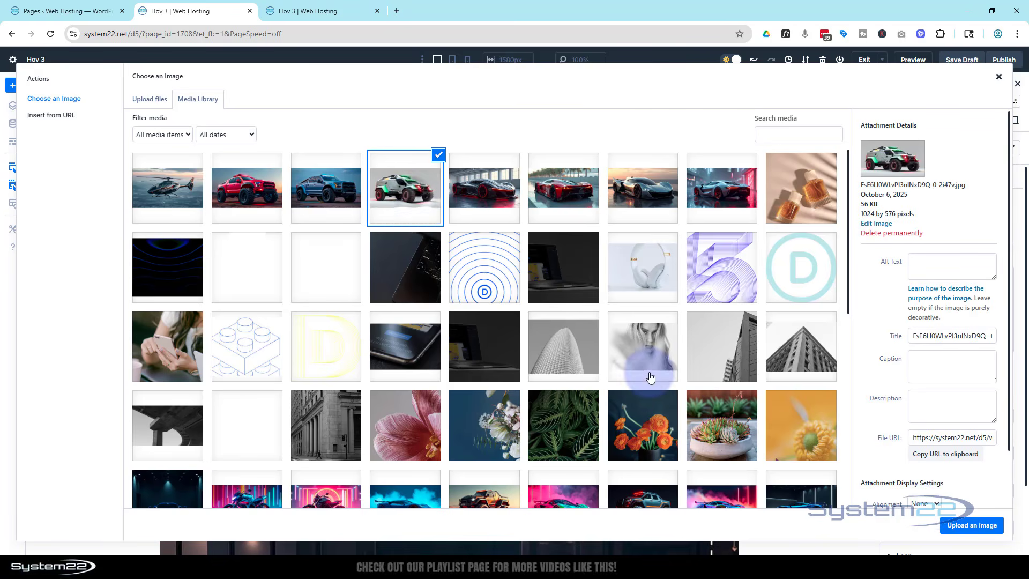
click(970, 530)
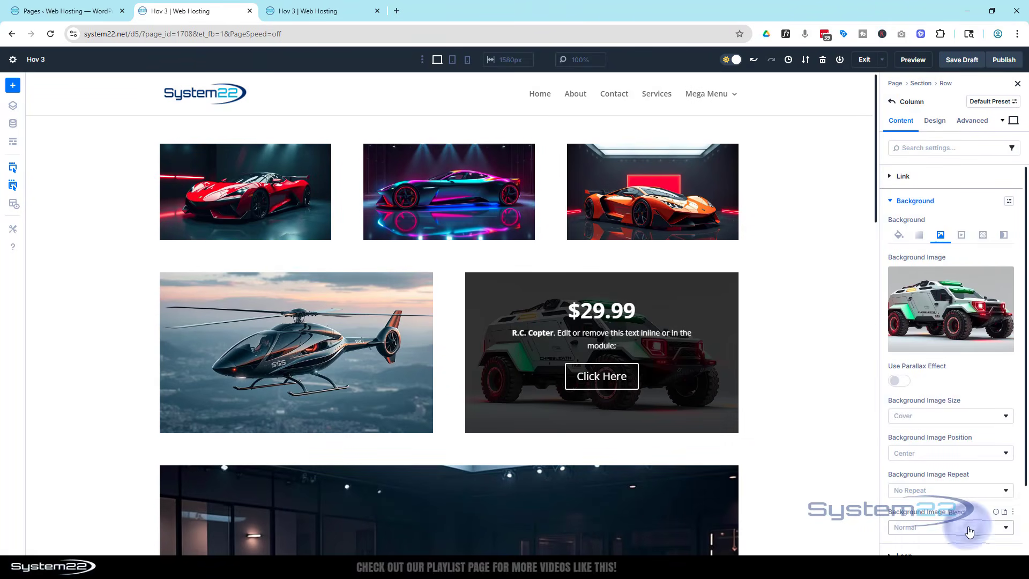
- In the second column's Call To Action body text, replace the word "Copter" with "Truck"
click(534, 379)
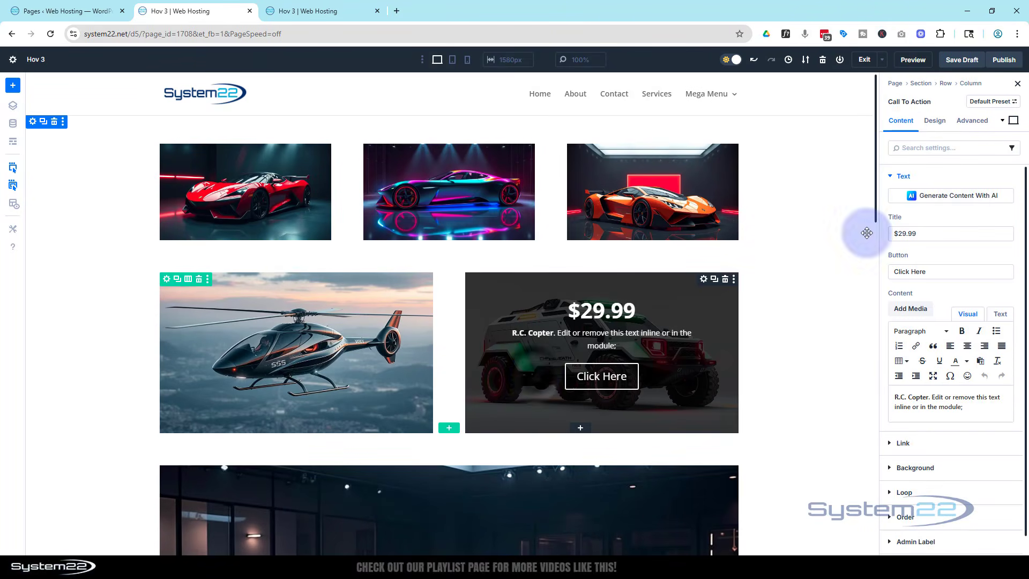
click(909, 273)
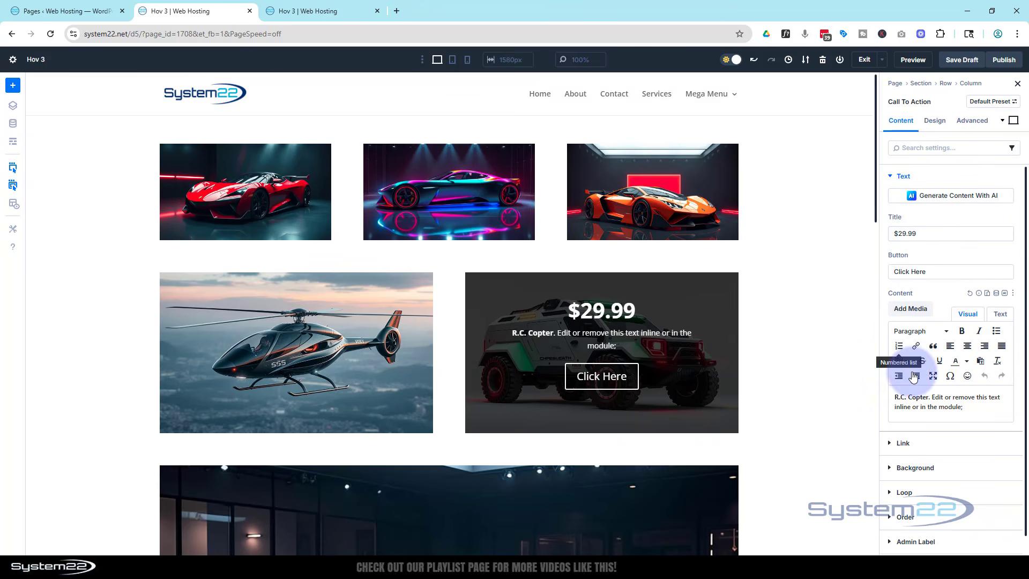
click(912, 400)
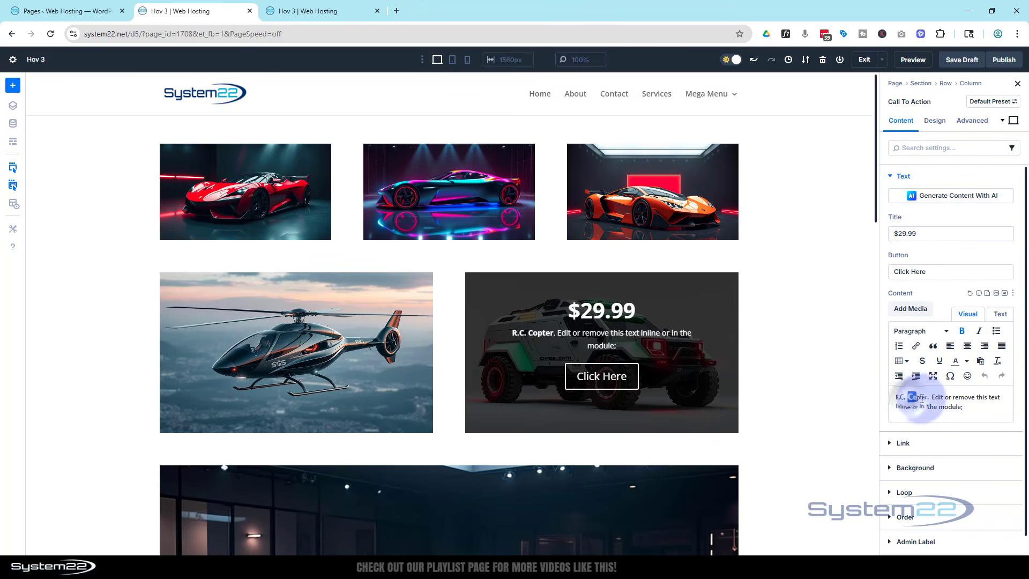
double_click(916, 397)
text(Truck)
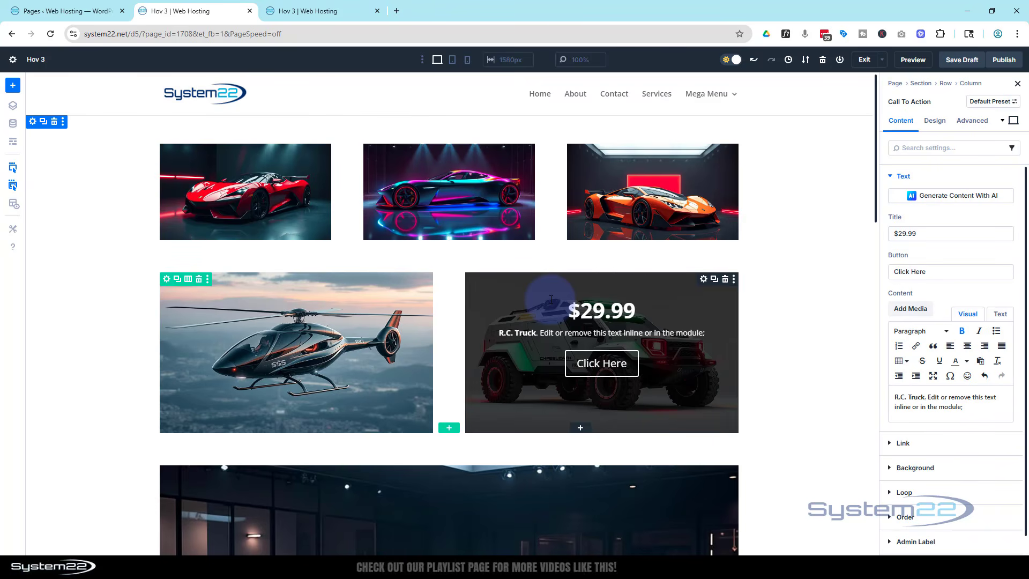
- Set the desktop height of the row's second column to 300 px
click(945, 83)
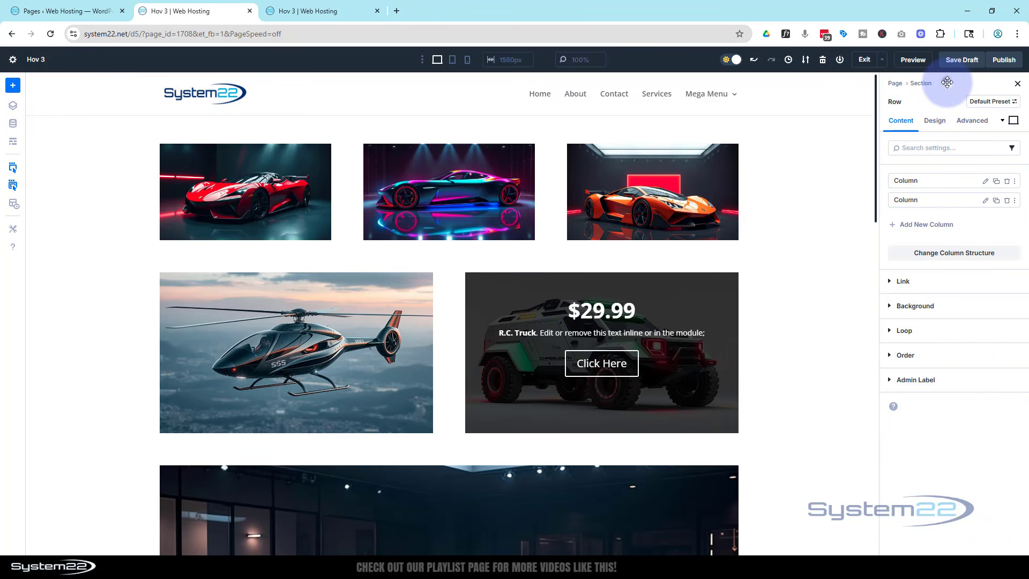
click(984, 201)
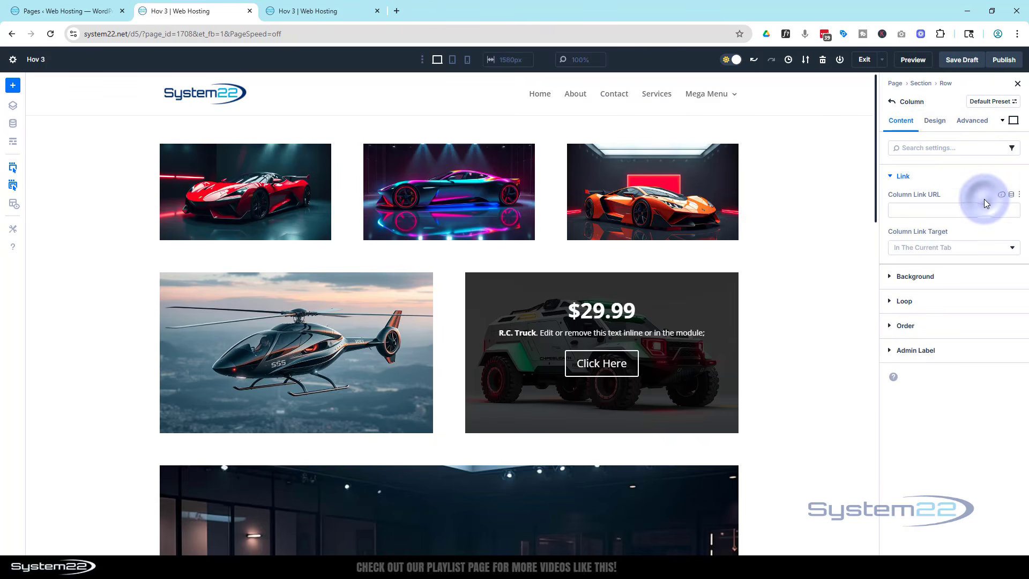
click(935, 122)
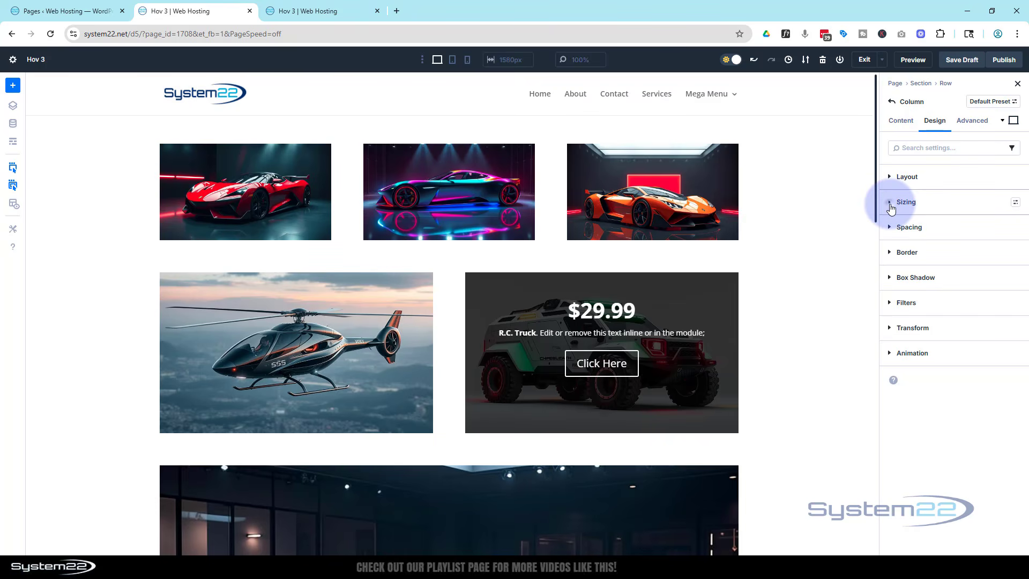
click(891, 205)
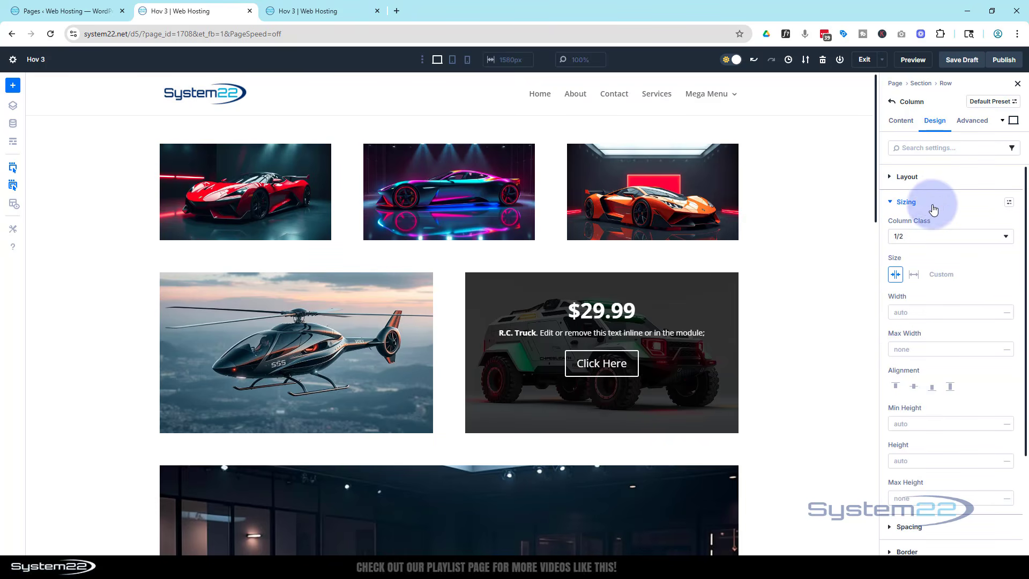
scroll(938, 268, down, 3)
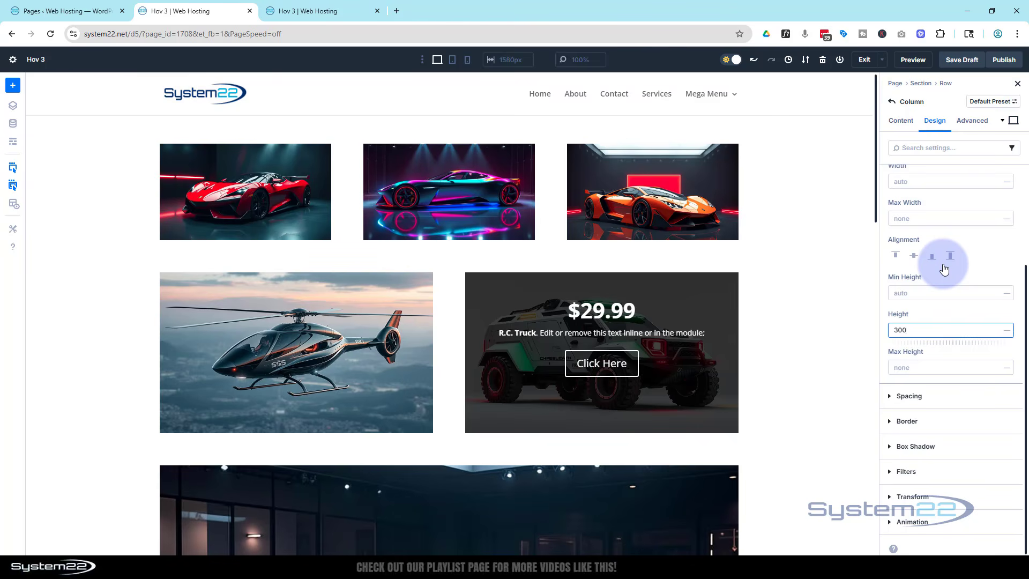
- Switch to the tablet view and set the second column's height to 350 px
click(453, 62)
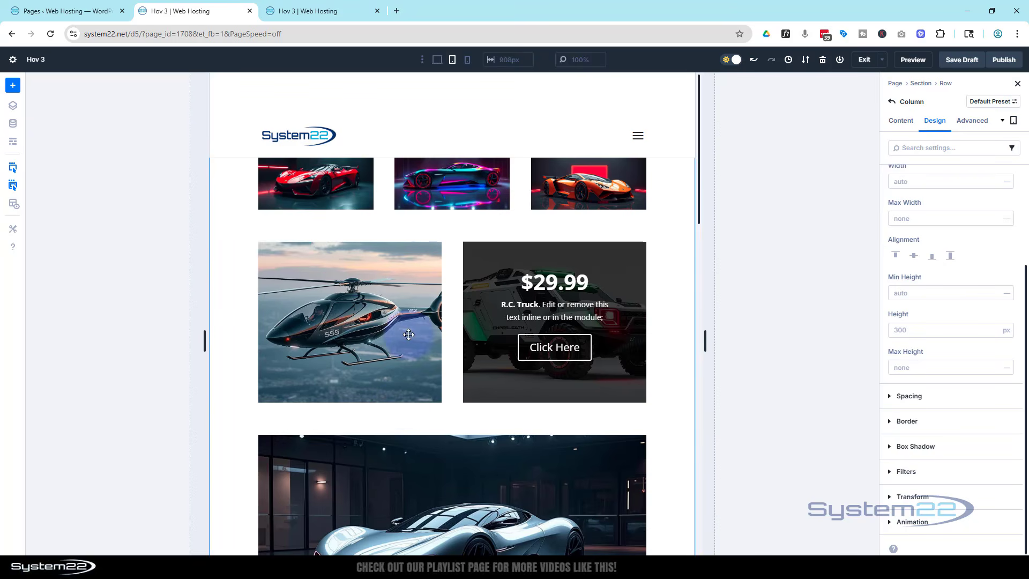
click(904, 331)
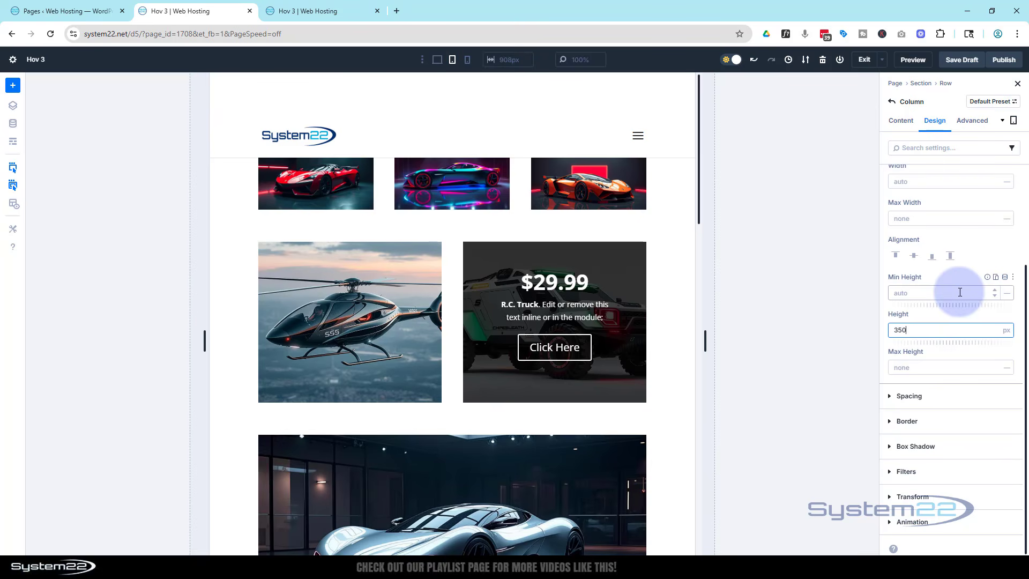
click(943, 315)
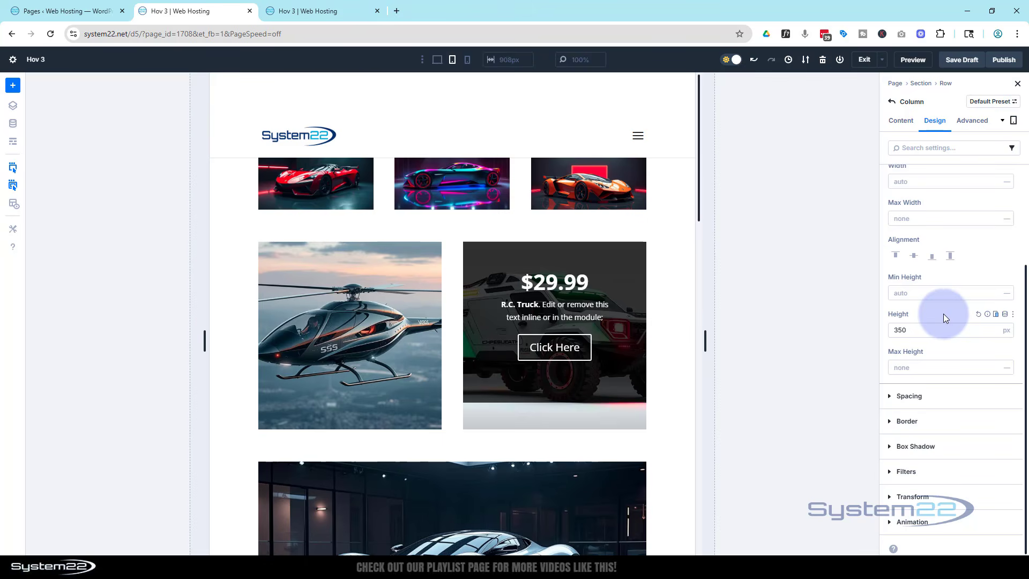
click(628, 302)
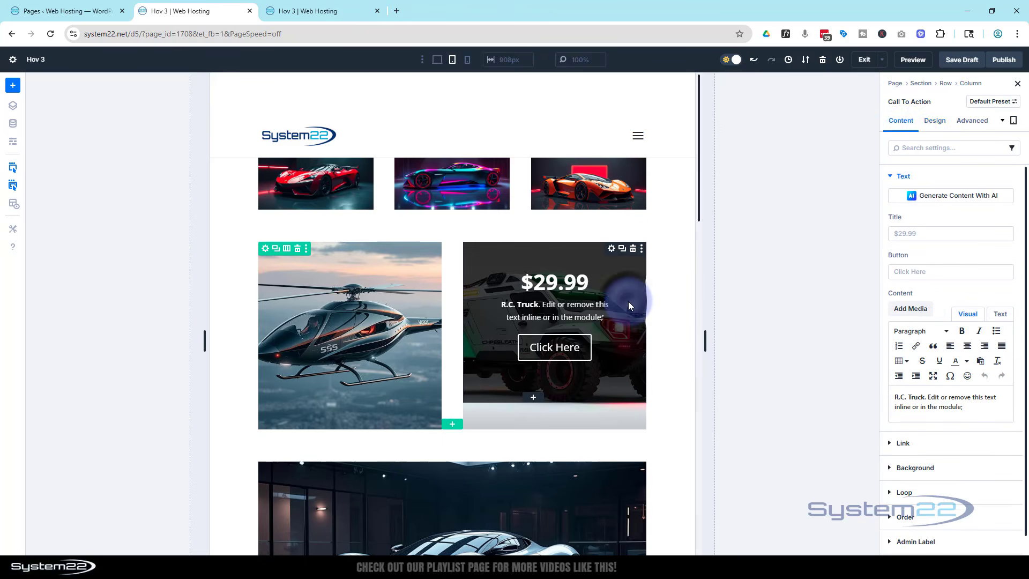
click(934, 120)
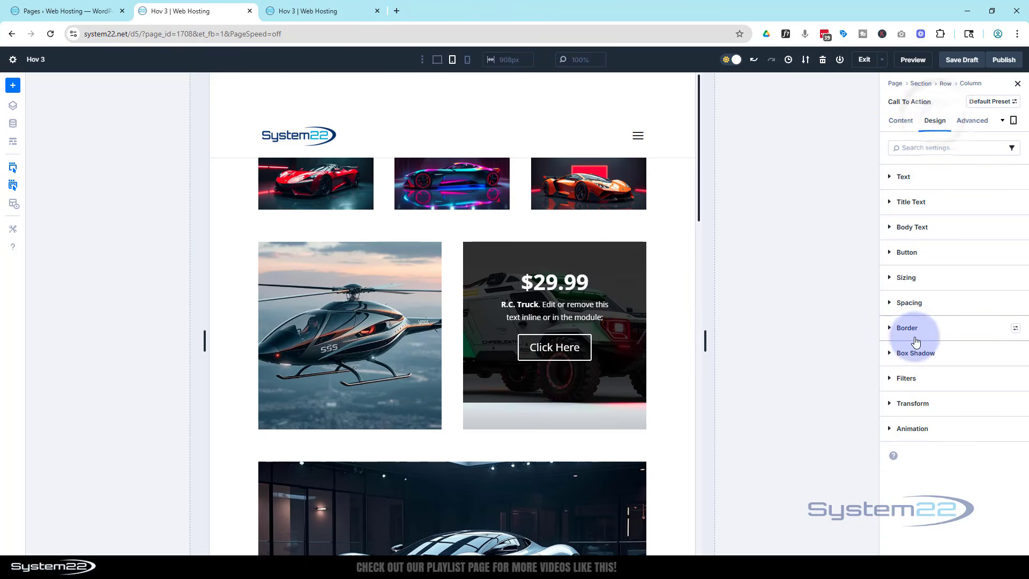
click(904, 277)
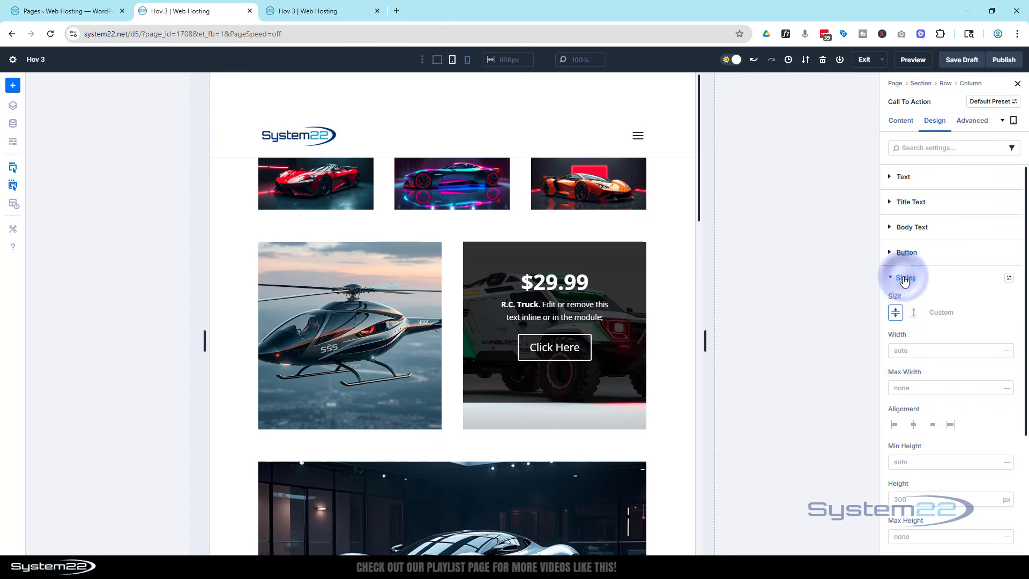
scroll(925, 424, down, 2)
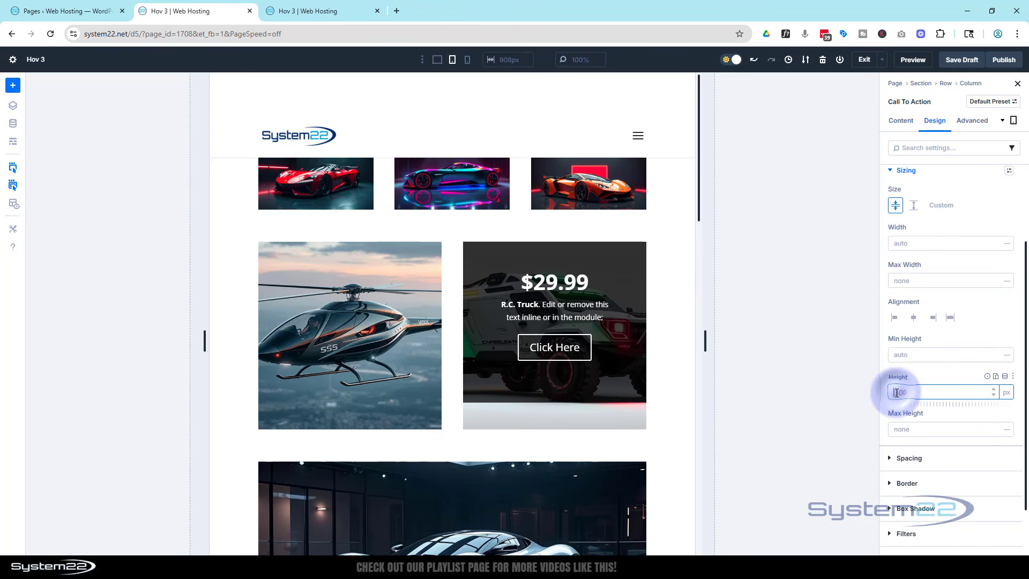
click(931, 376)
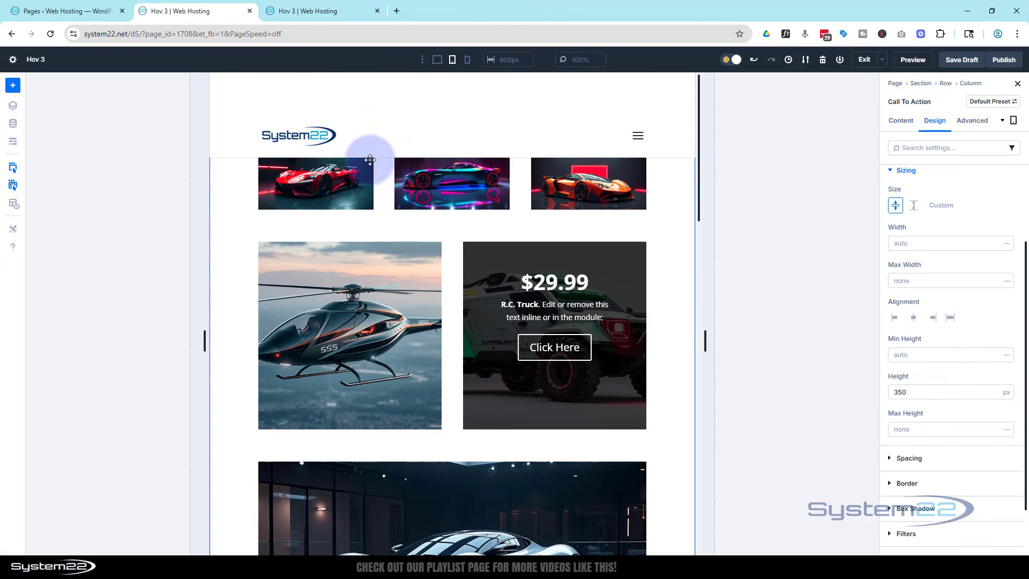
- Examine the truck overlay and the second column's height in the phone view, and return to the desktop view
click(467, 62)
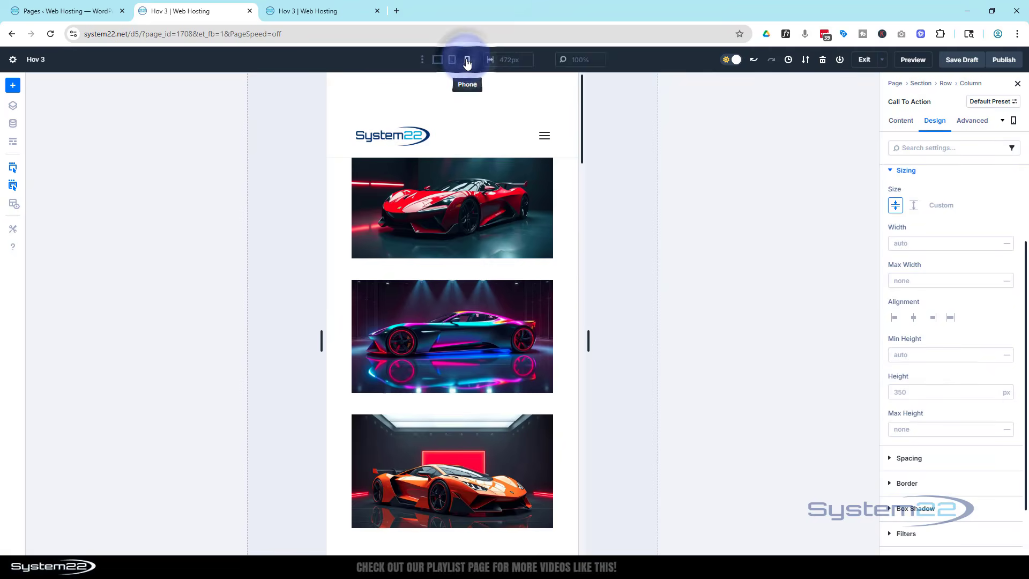
scroll(479, 196, down, 8)
scroll(481, 195, down, 1)
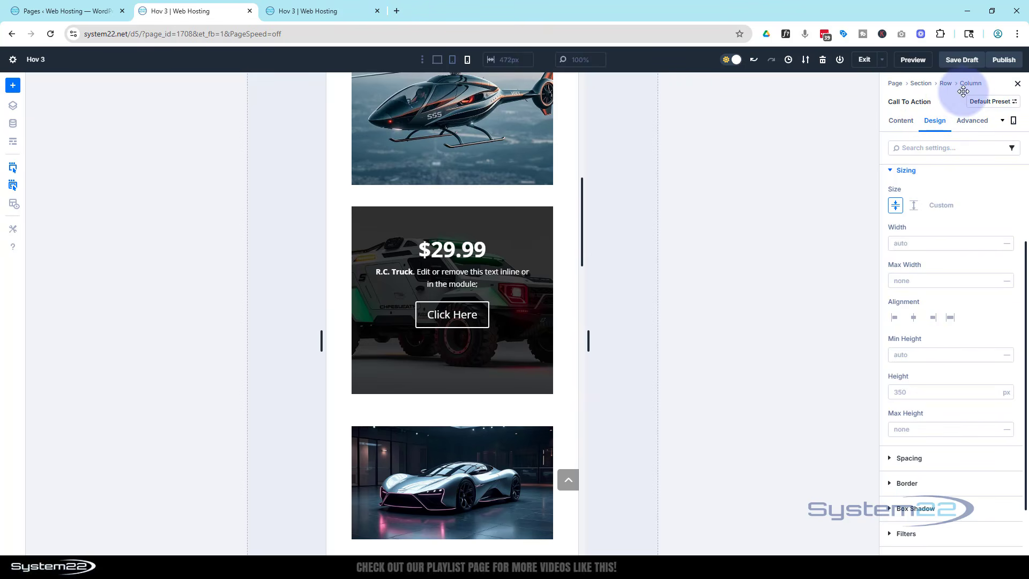
click(947, 84)
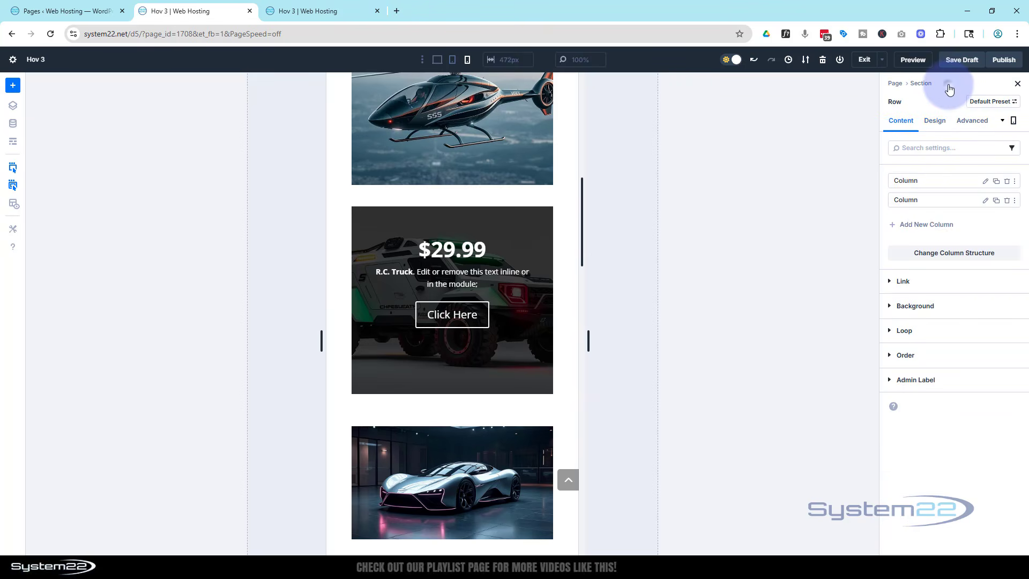
click(985, 202)
click(934, 120)
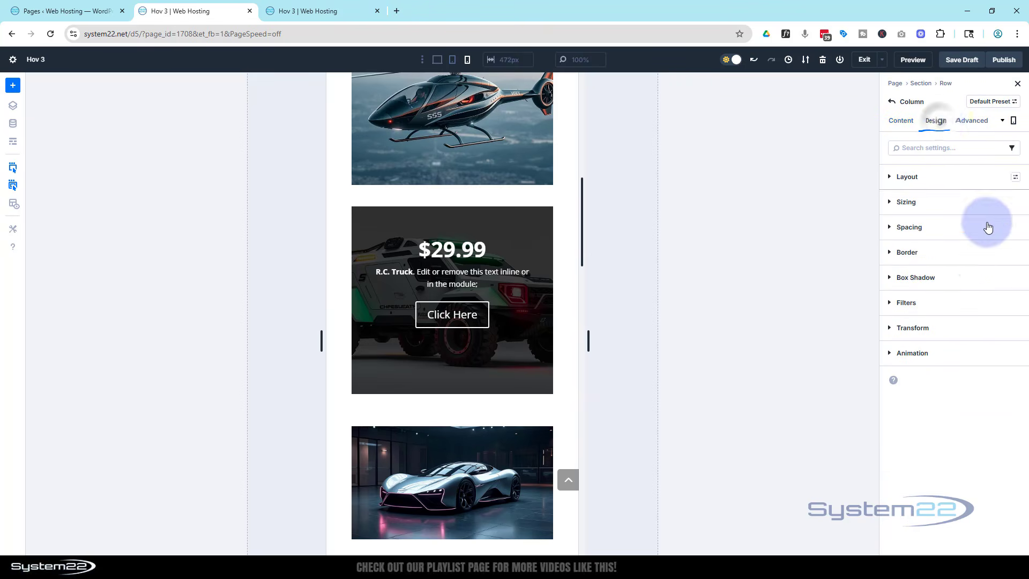
click(931, 205)
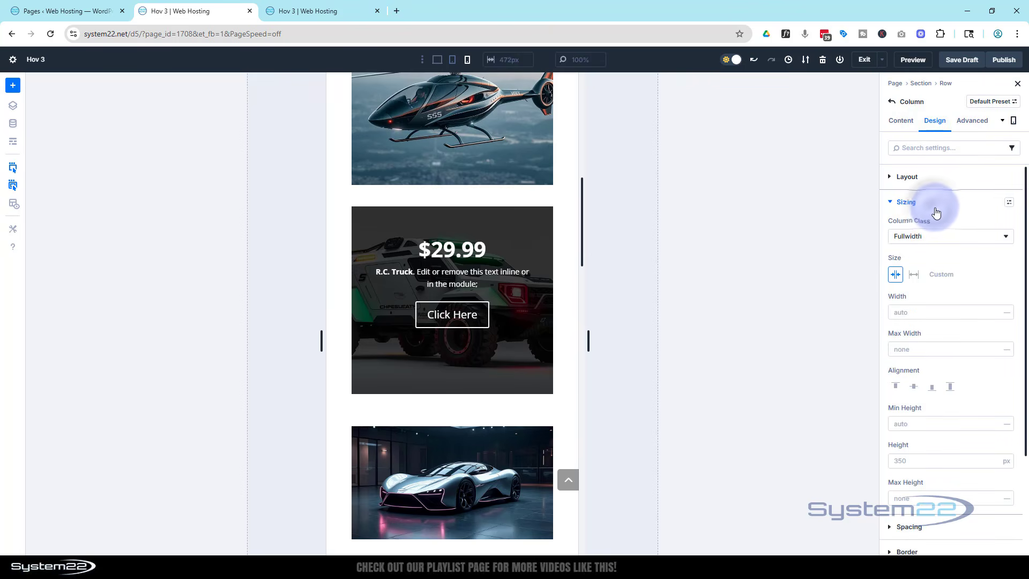
scroll(967, 293, down, 3)
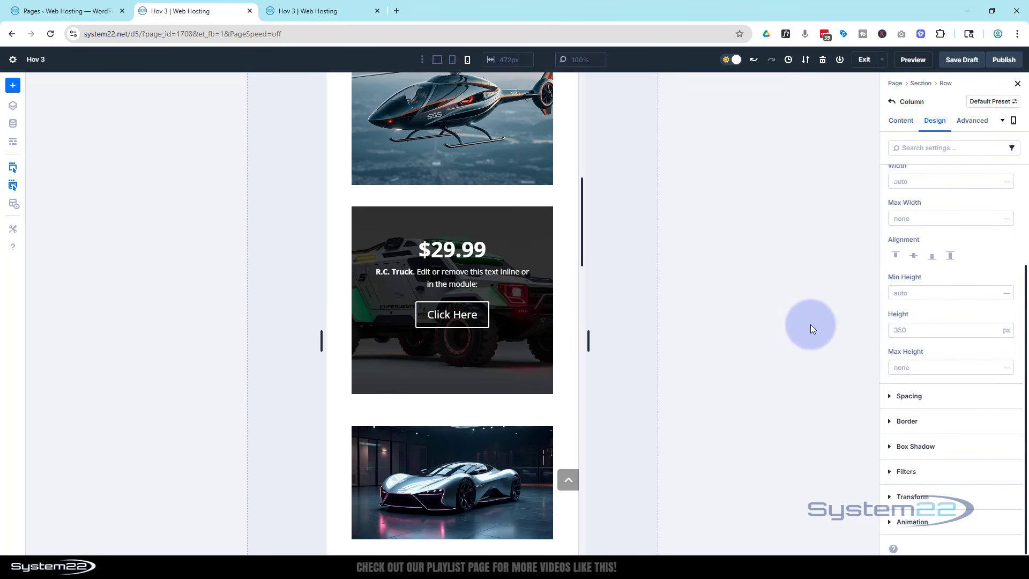
click(438, 61)
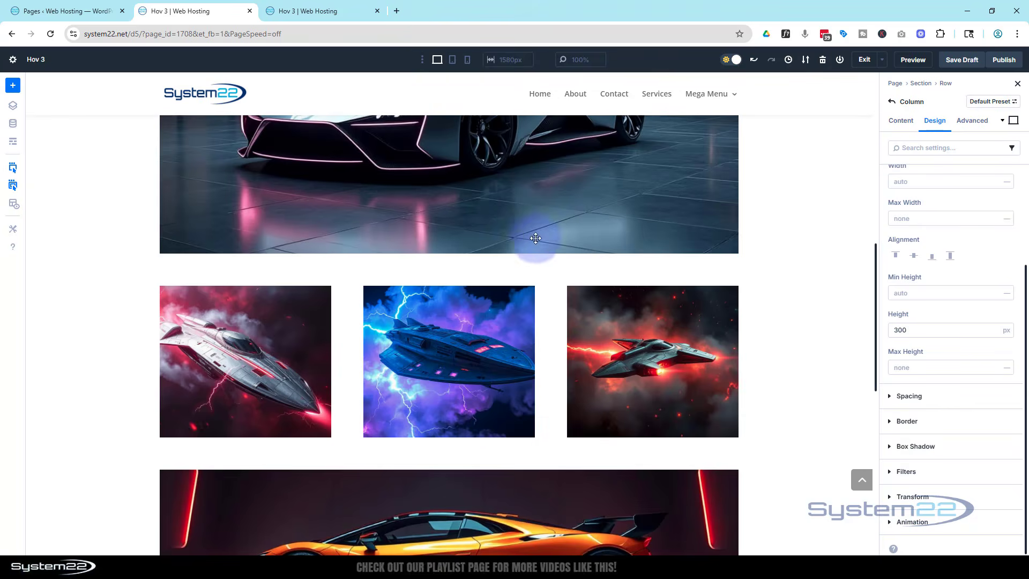
- Add an Icon module below the truck Call To Action, search the icons for "doll", and choose the solid circled dollar sign
scroll(550, 237, up, 6)
scroll(549, 237, up, 3)
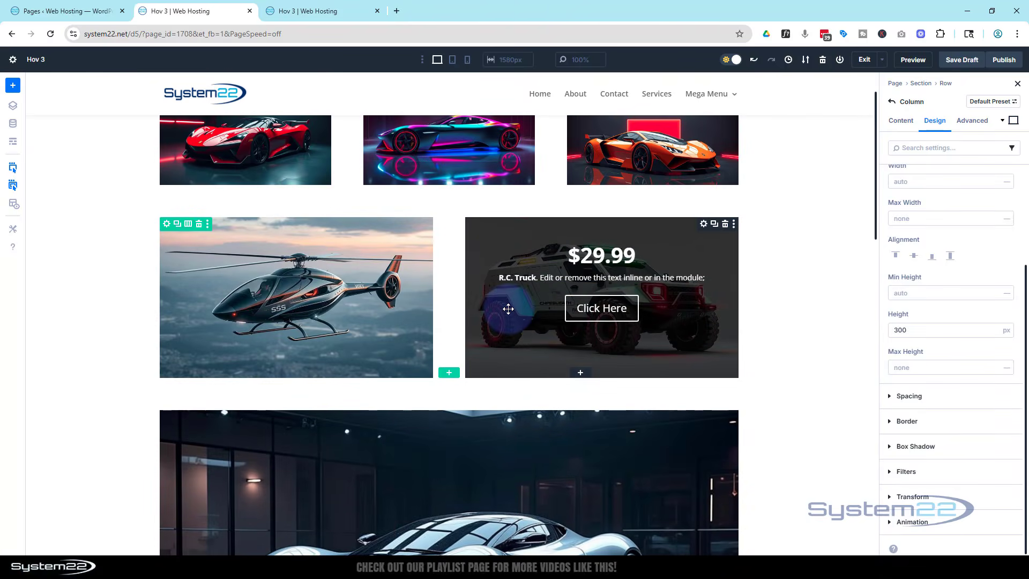
click(582, 375)
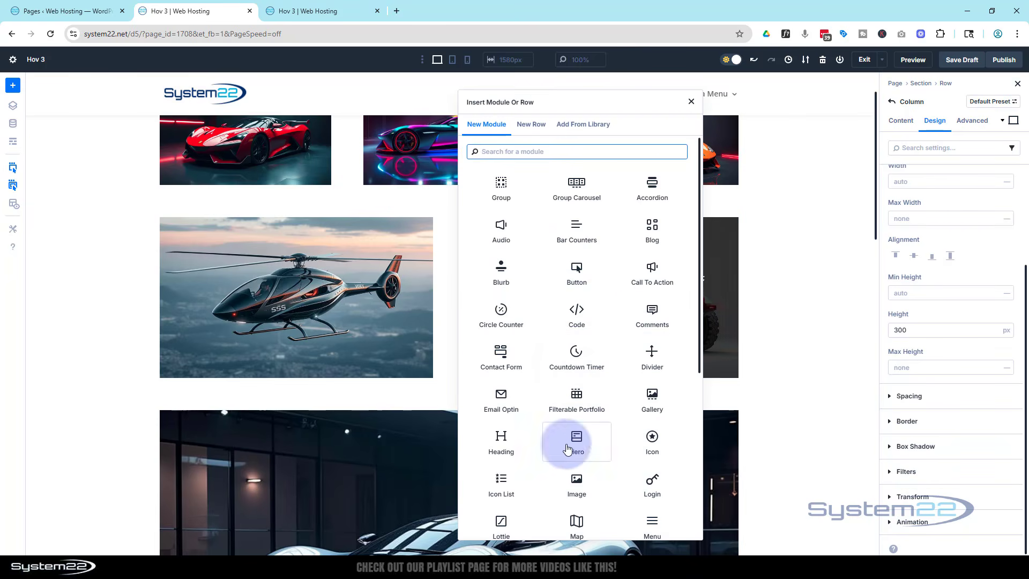
click(654, 442)
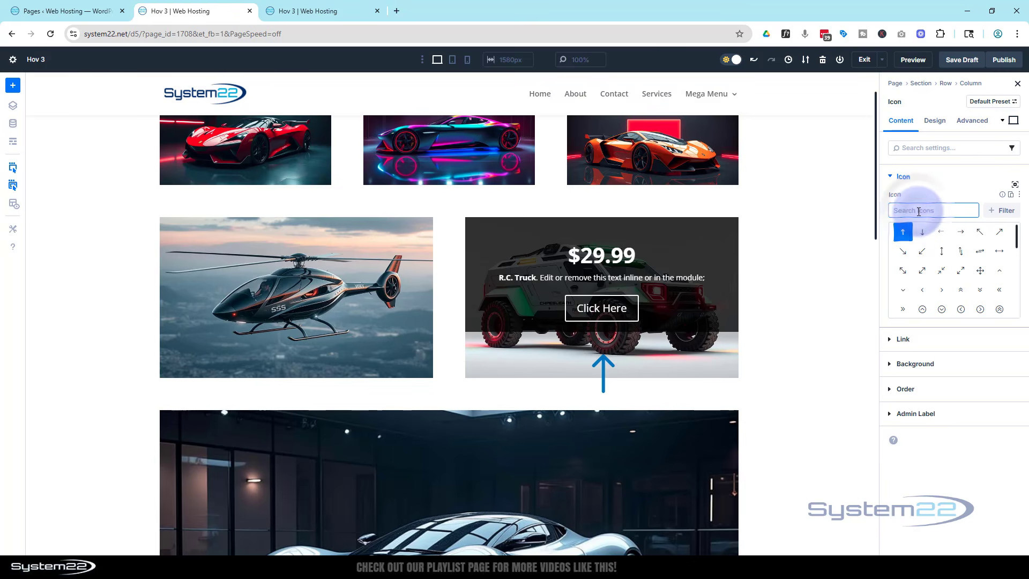
text(doll)
click(941, 234)
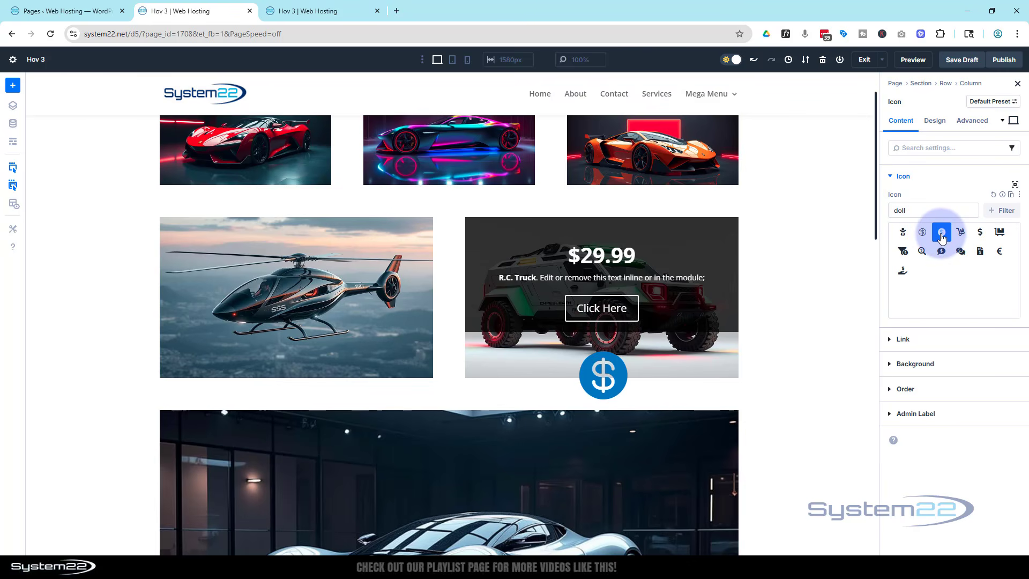
- Set the dollar icon's color to the global Secondary Color and its size to 30 px
click(940, 124)
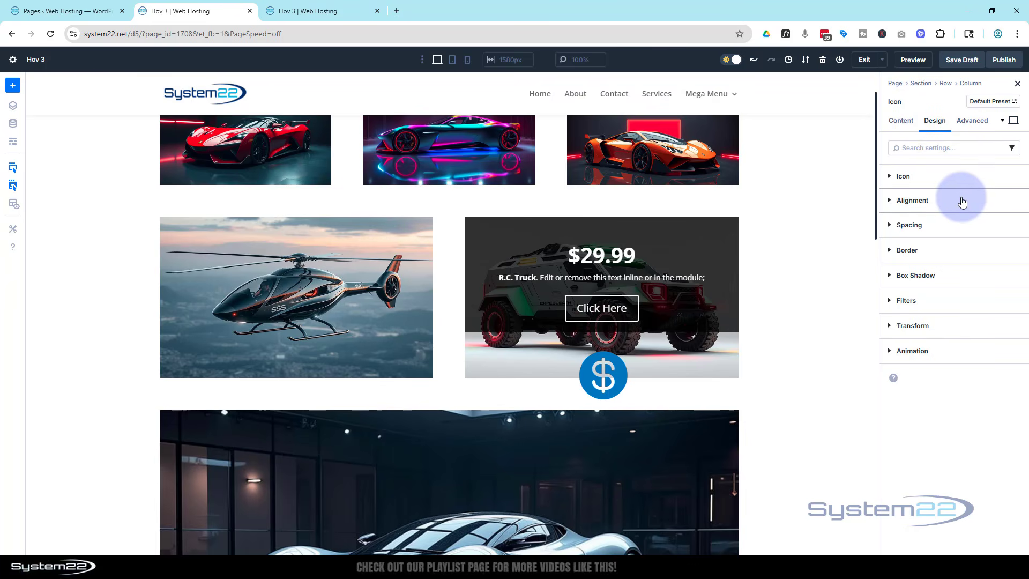
click(892, 180)
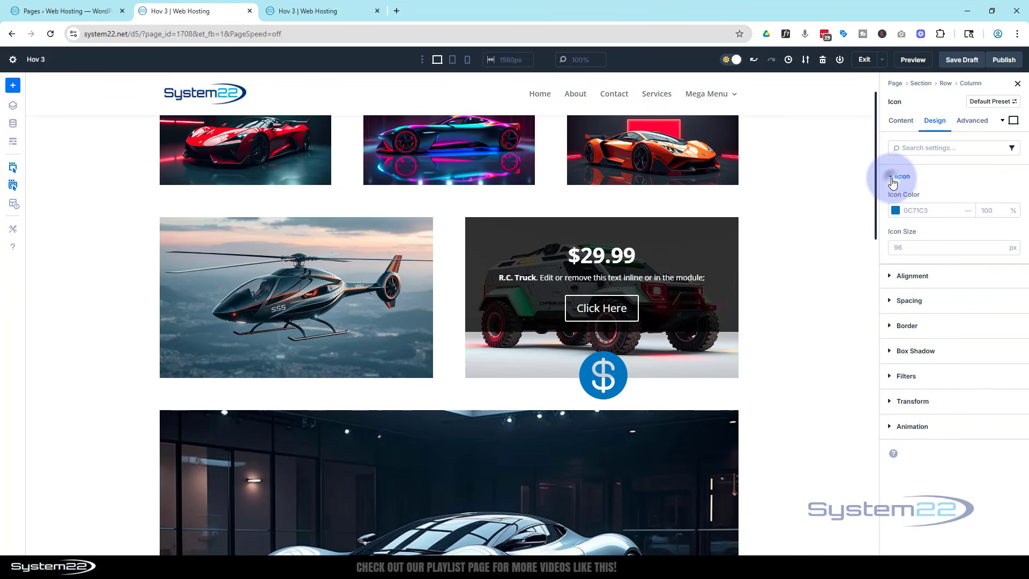
click(895, 210)
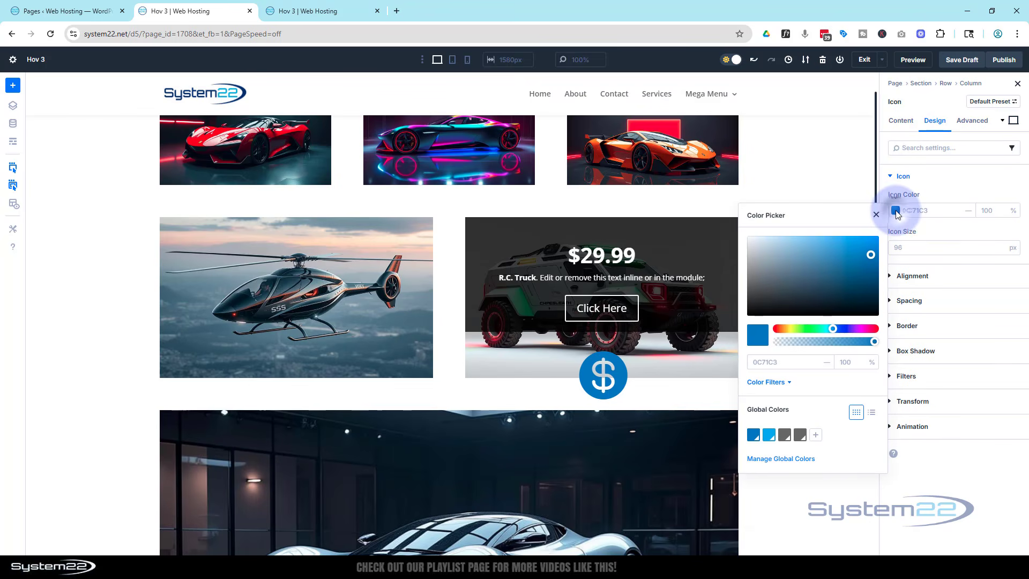
click(770, 434)
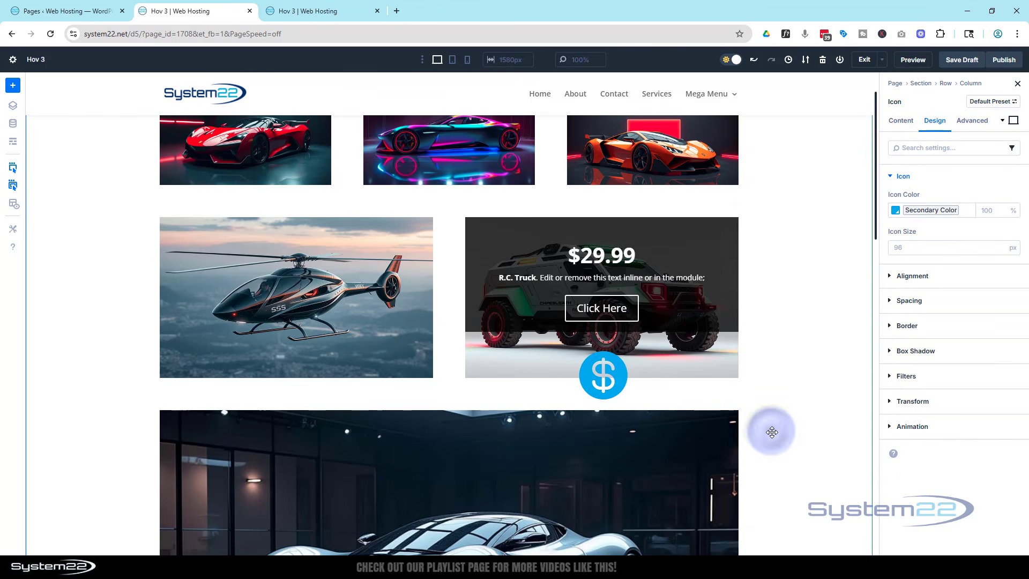
click(906, 252)
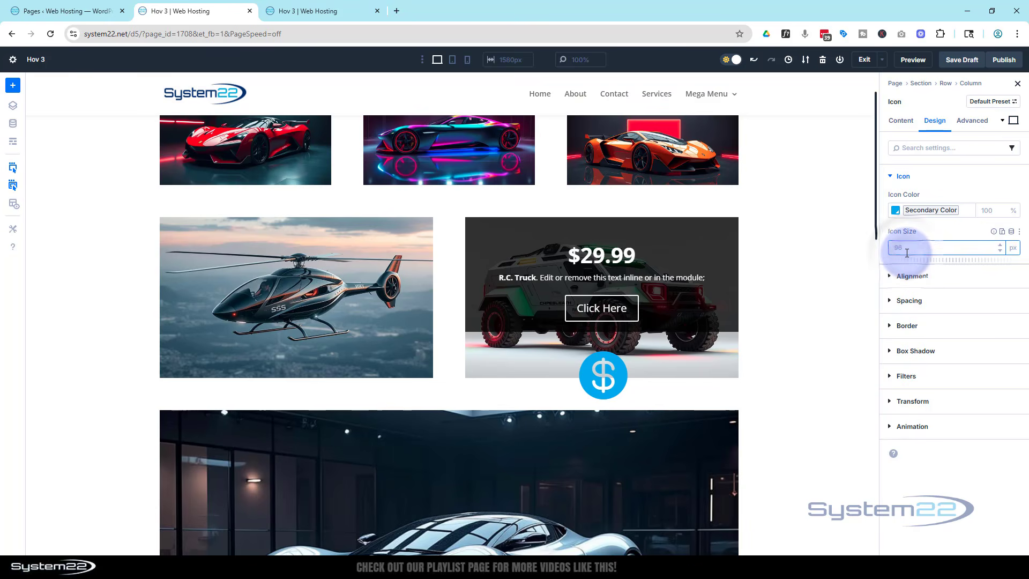
click(933, 237)
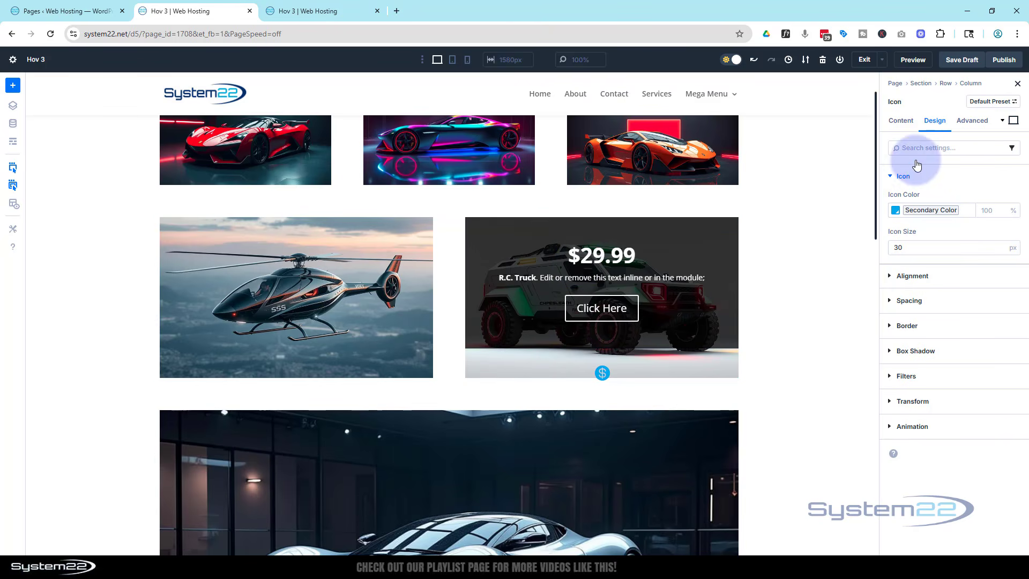
- Position the dollar icon absolutely with a bottom-center offset origin and a 15 px vertical offset
click(975, 129)
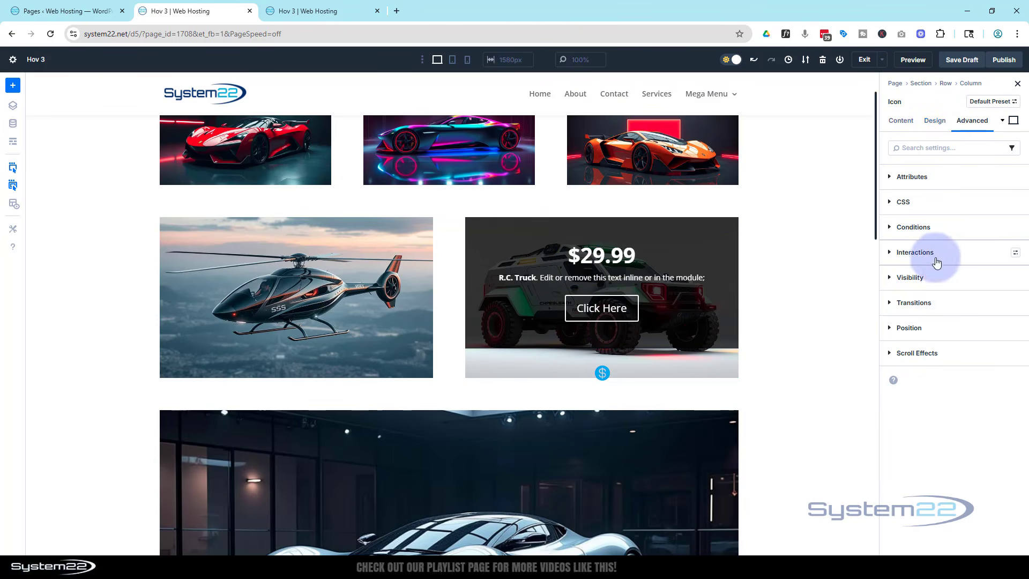
click(910, 327)
click(909, 366)
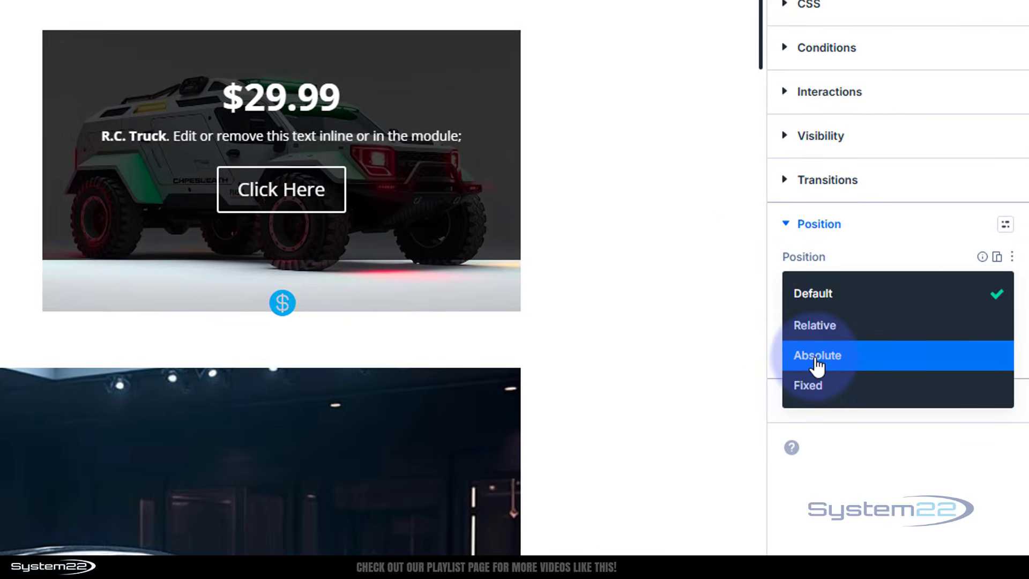
click(817, 366)
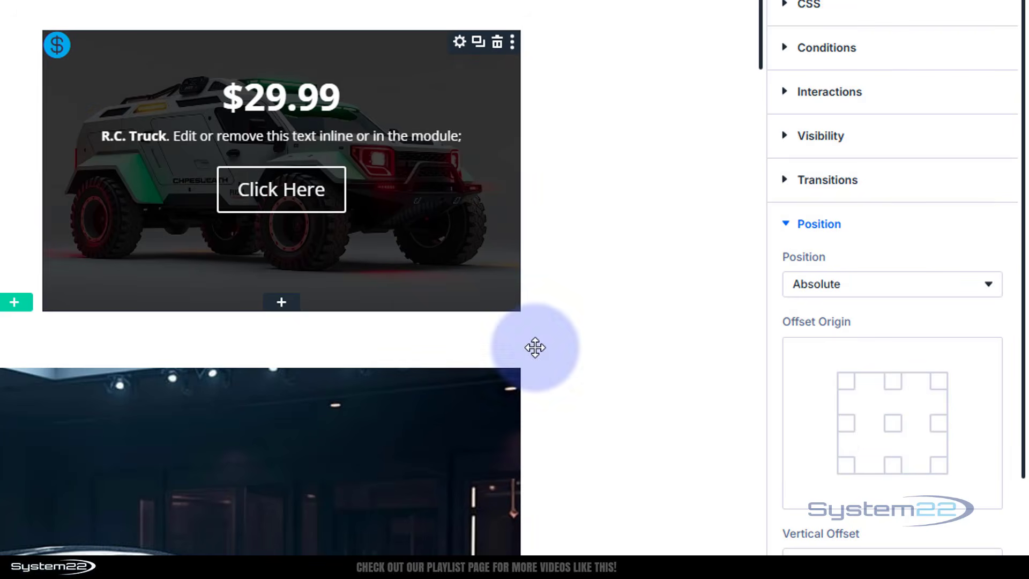
click(888, 465)
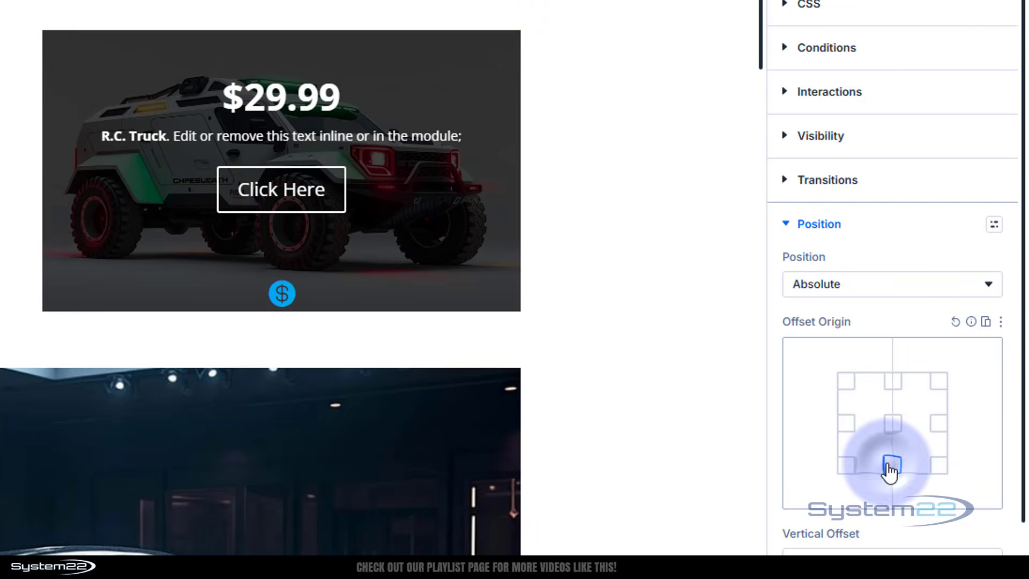
scroll(877, 435, down, 2)
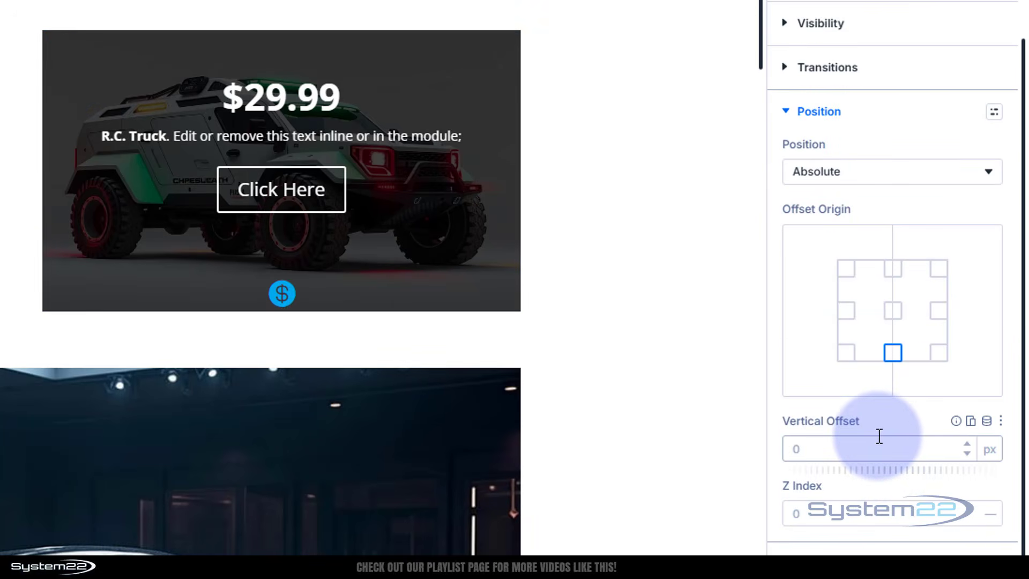
click(787, 449)
text(15)
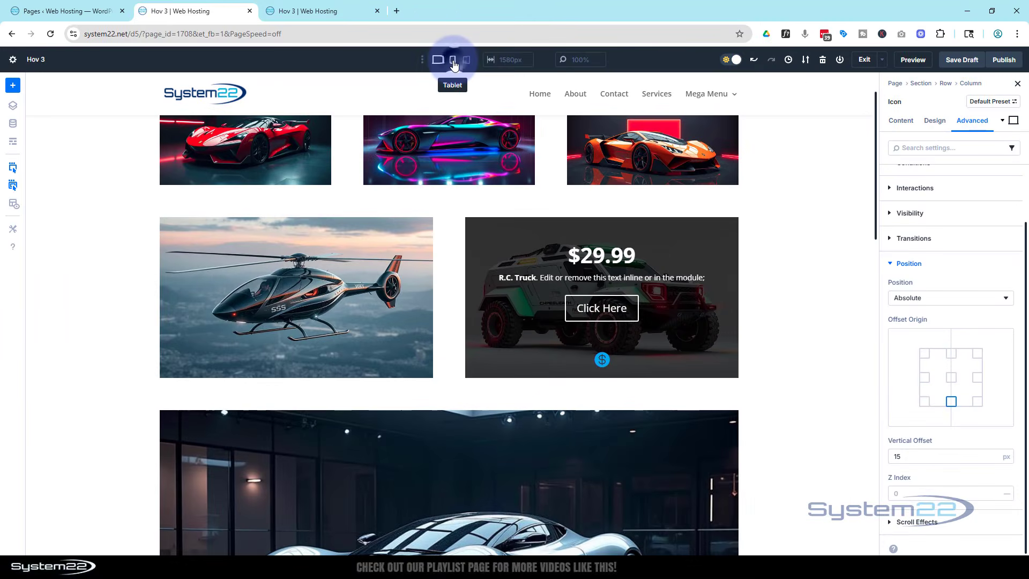
- Check the dollar icon's placement on the truck column in the tablet and phone views, and return to the desktop view
click(452, 61)
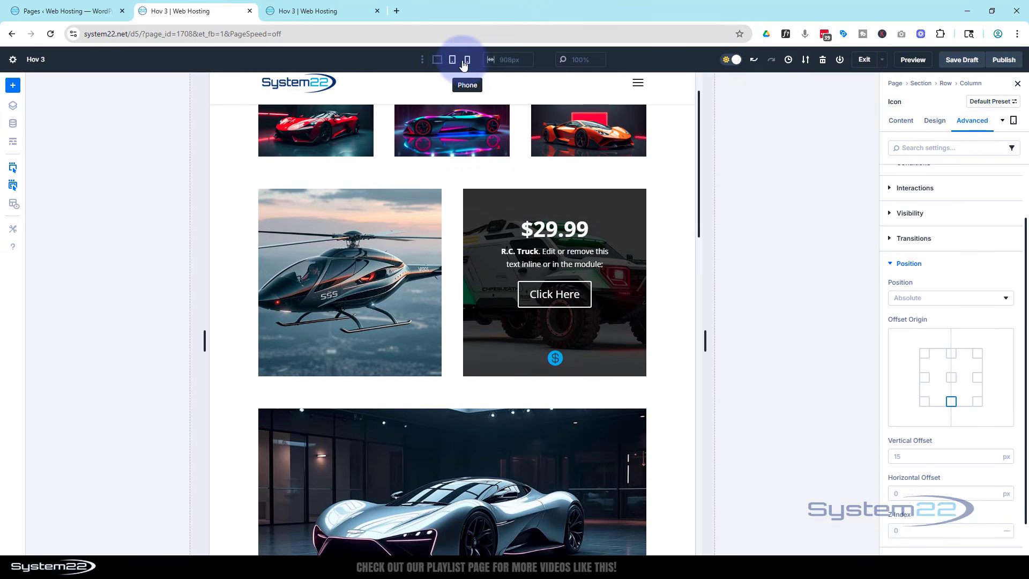
click(467, 61)
scroll(489, 257, down, 8)
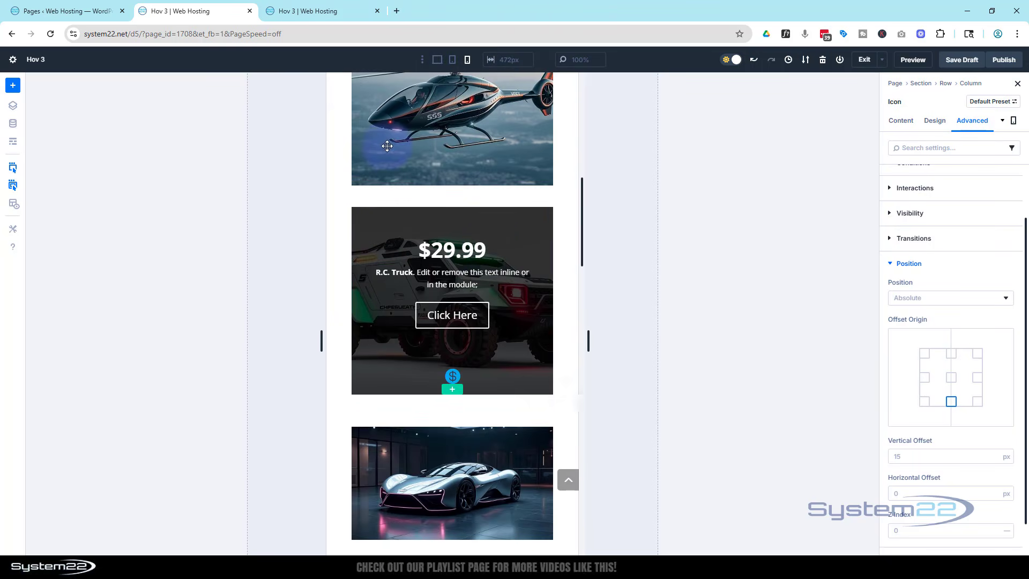
click(437, 60)
scroll(731, 314, up, 9)
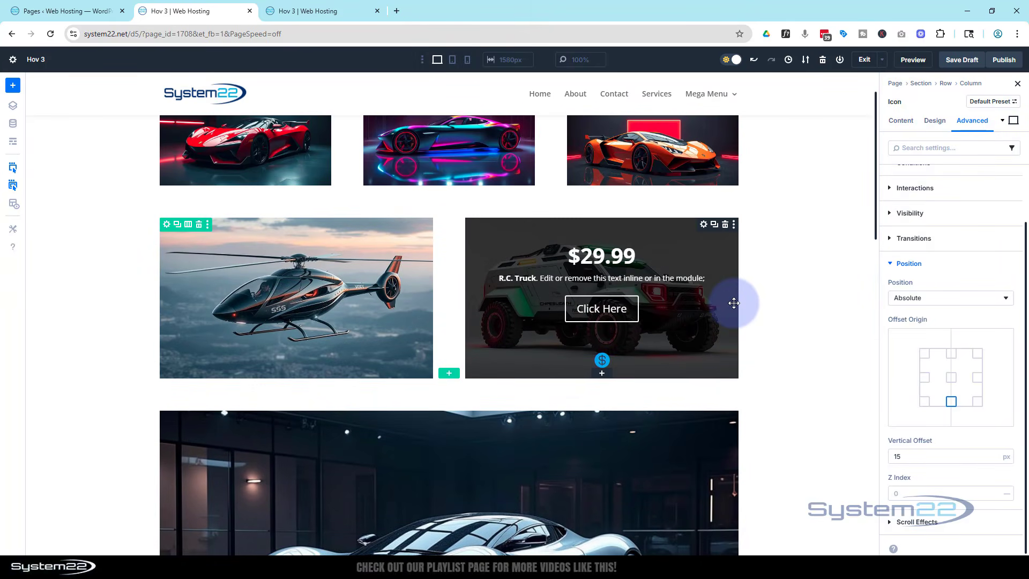
- Disable the truck Call To Action's visibility on phone, tablet and desktop
click(667, 251)
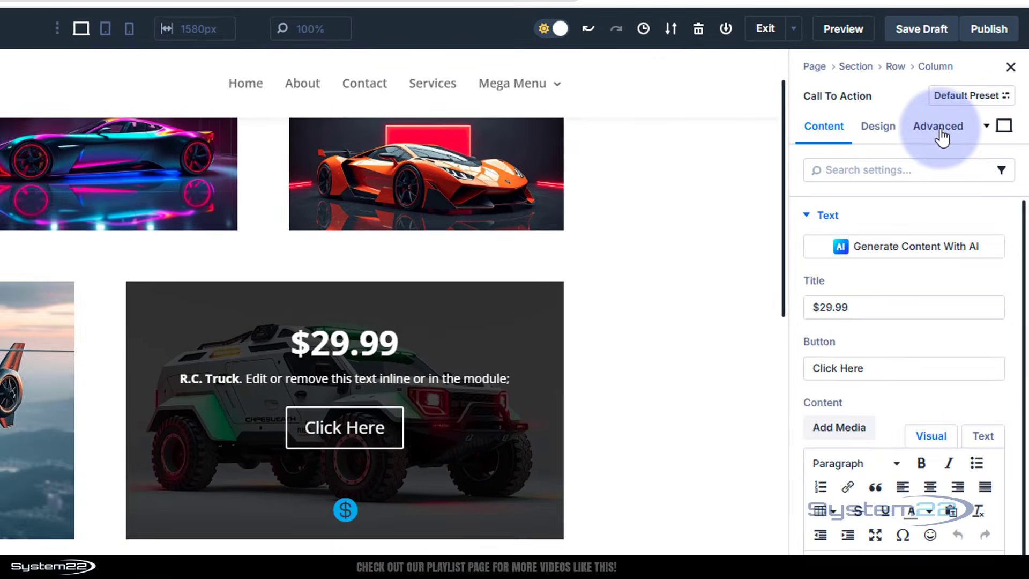
click(969, 128)
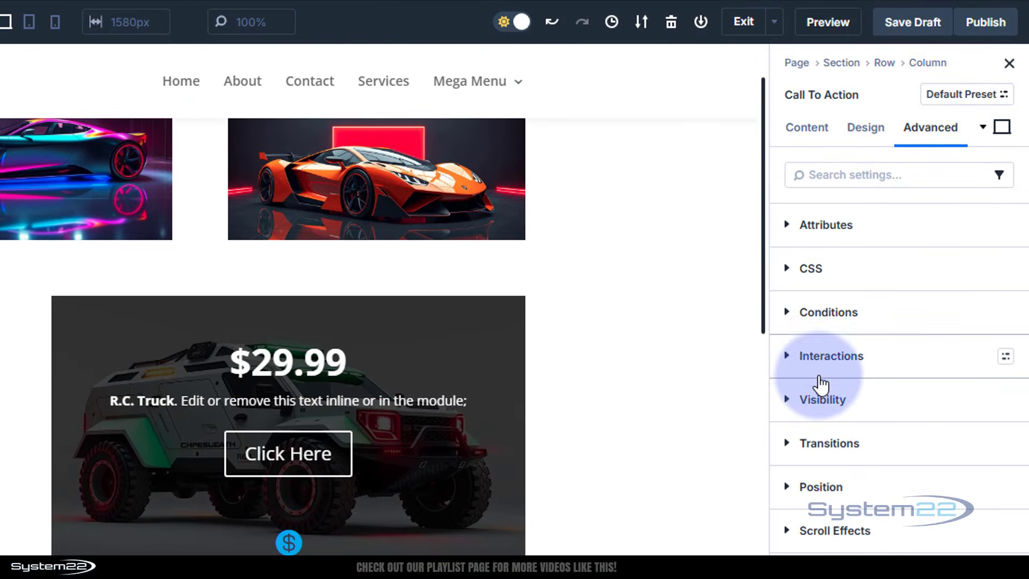
click(789, 401)
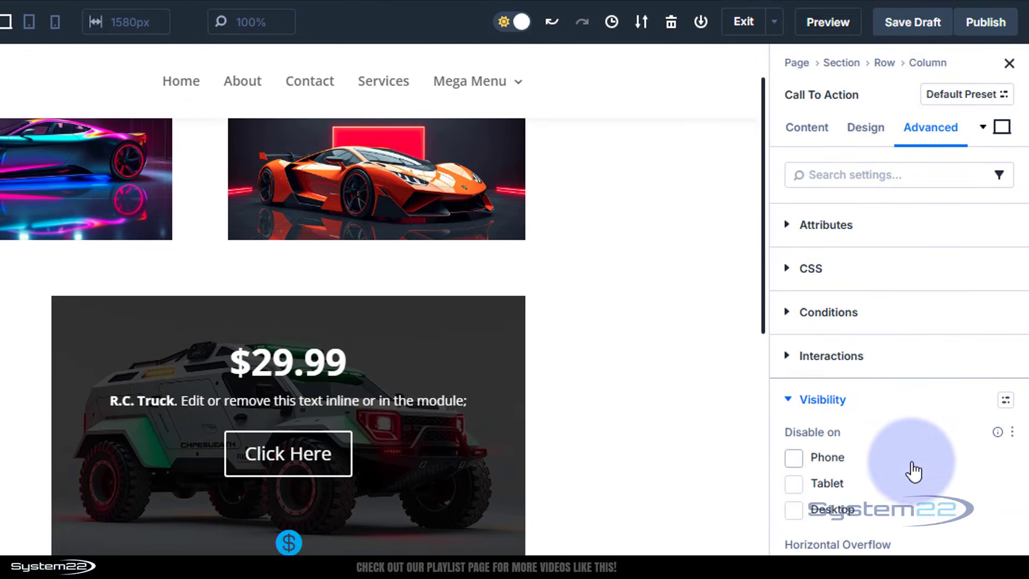
click(793, 461)
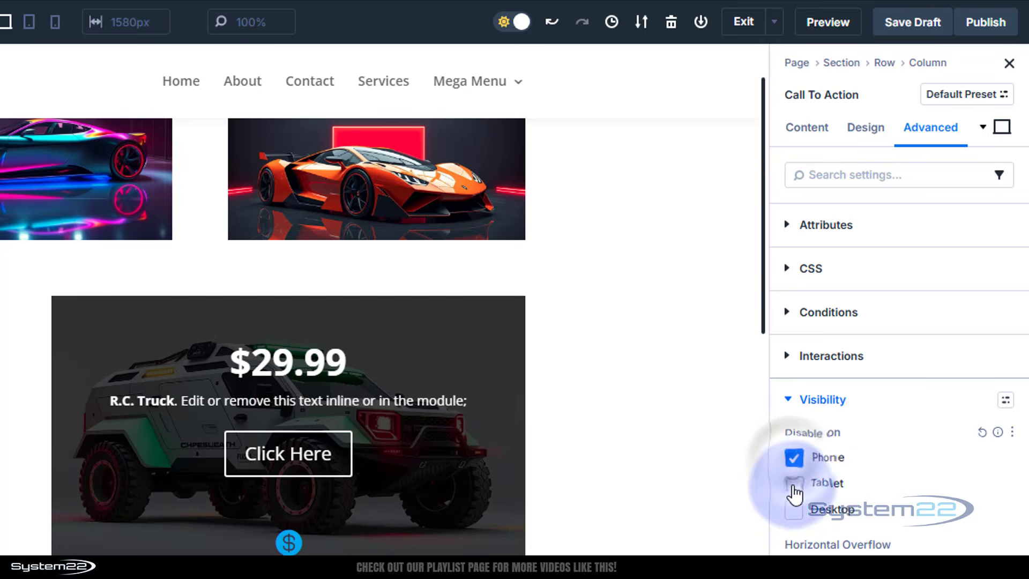
click(794, 484)
click(794, 511)
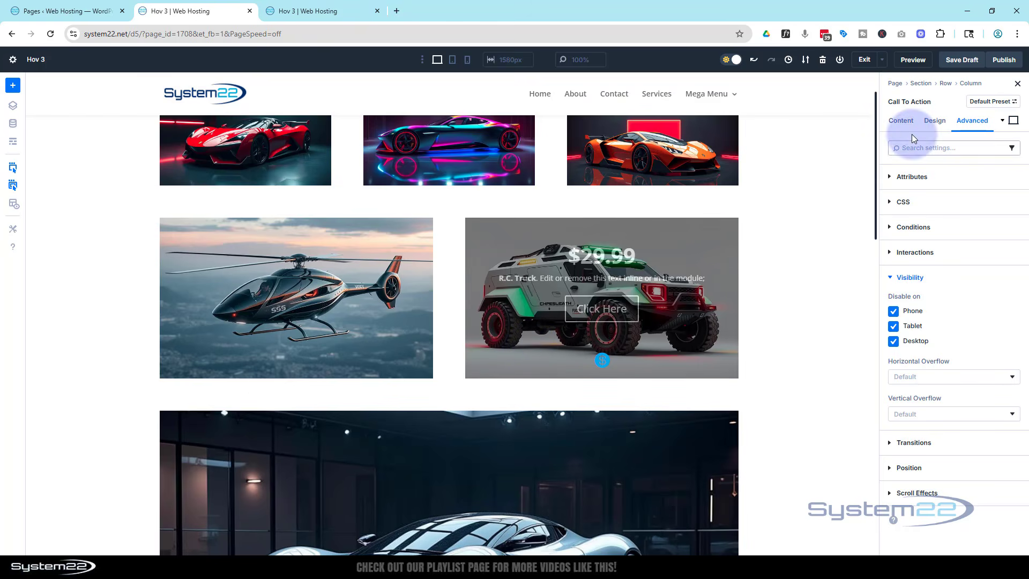
- Give the truck Call To Action the admin label "truck"
click(900, 121)
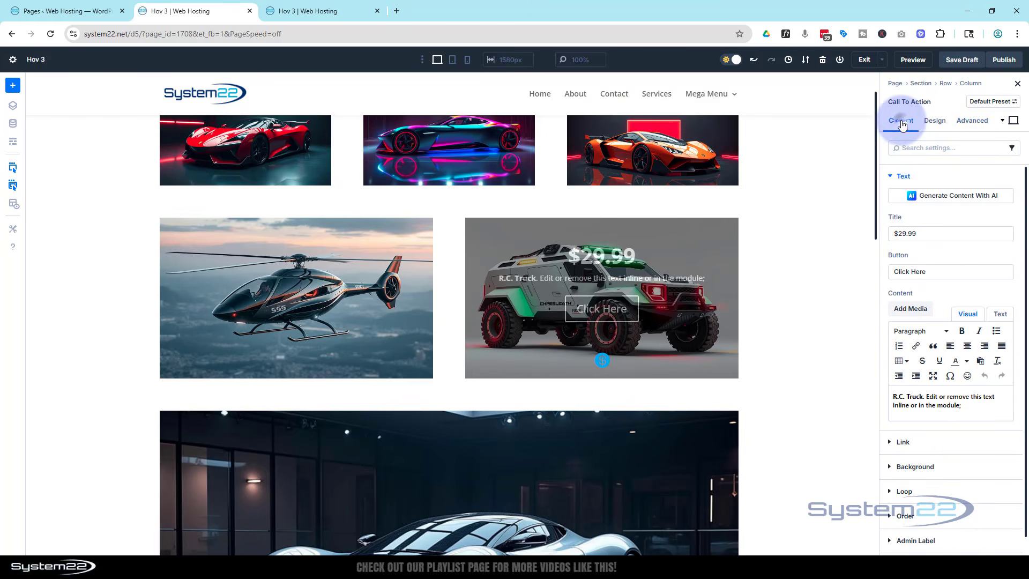
scroll(905, 343, down, 2)
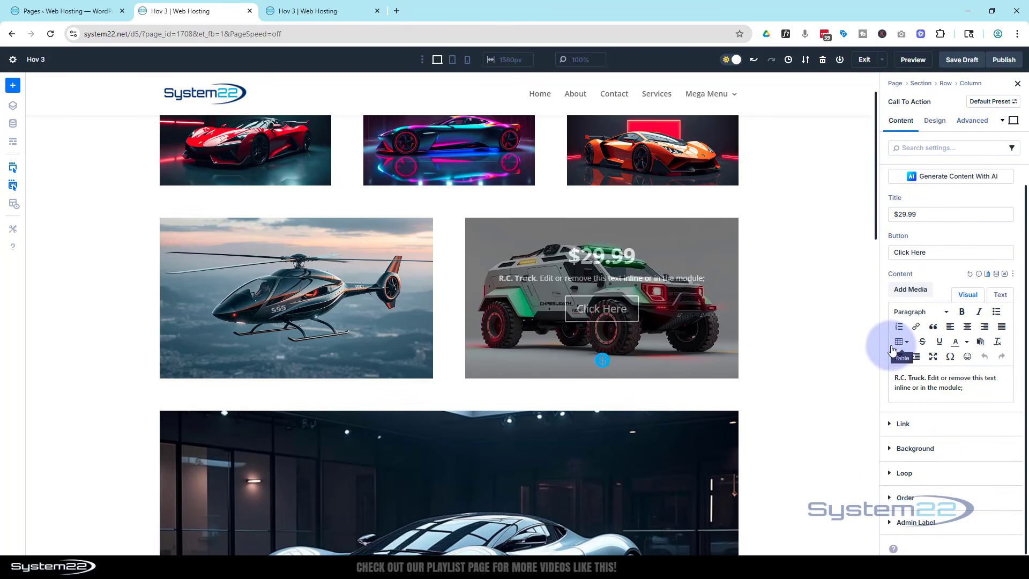
click(916, 522)
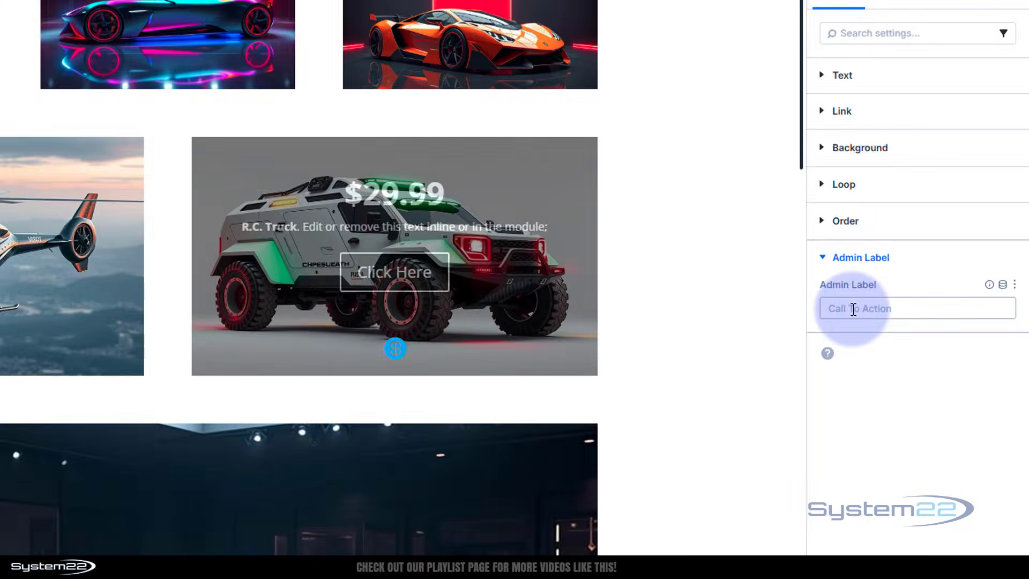
click(911, 332)
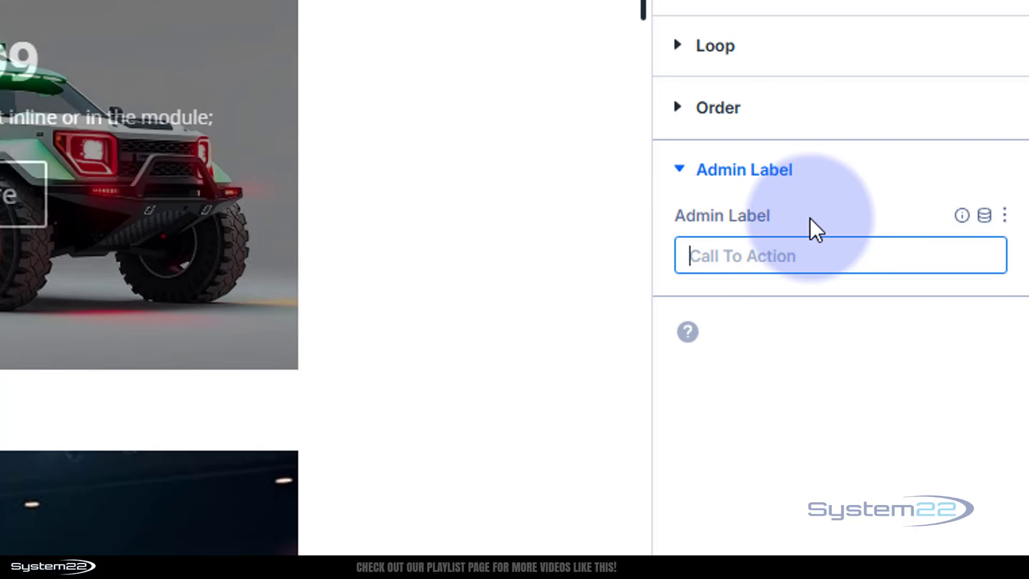
text(truck)
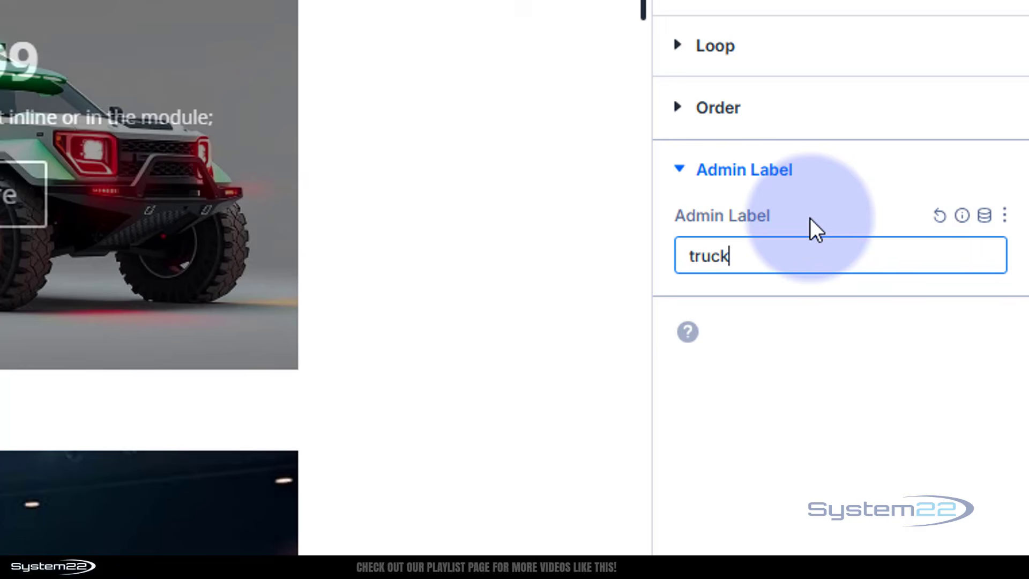
click(825, 193)
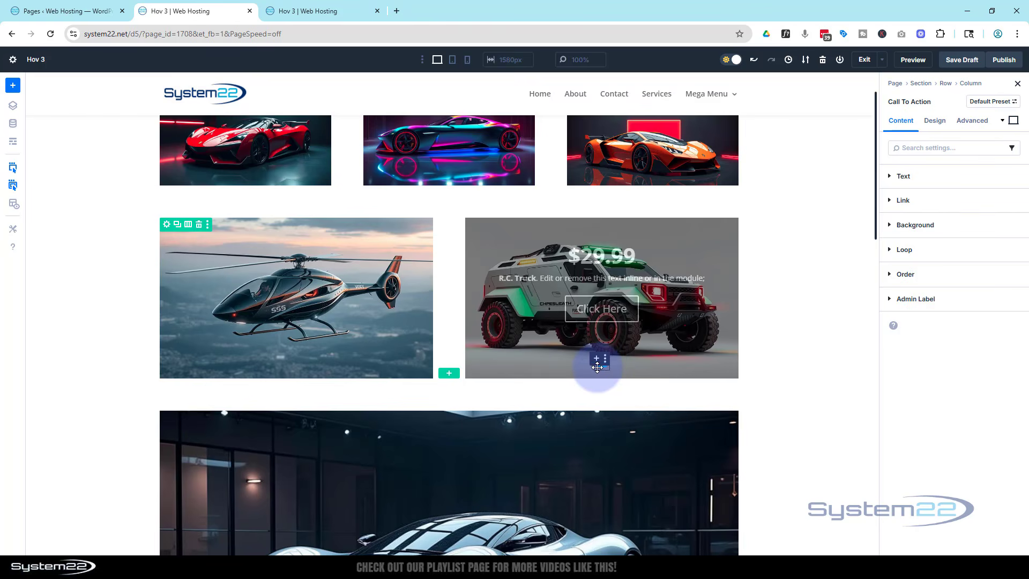
- Add an interaction with a Click trigger to the dollar icon
click(596, 367)
click(973, 122)
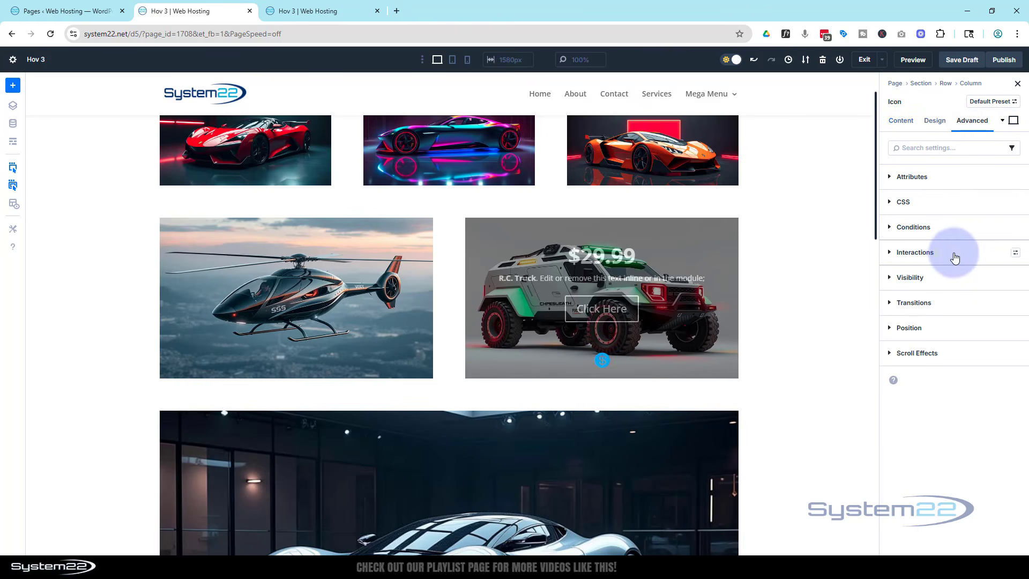
click(891, 254)
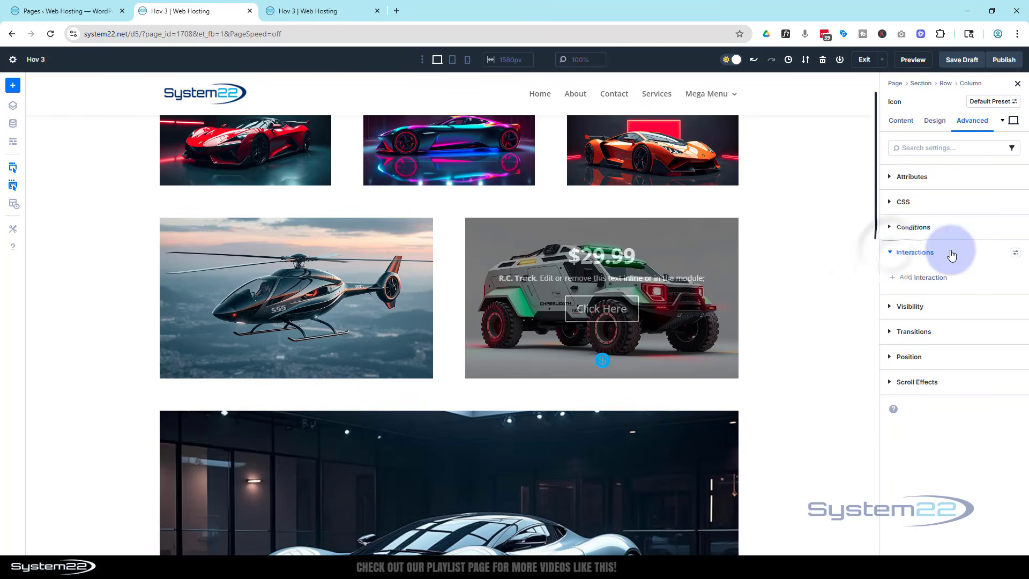
click(928, 280)
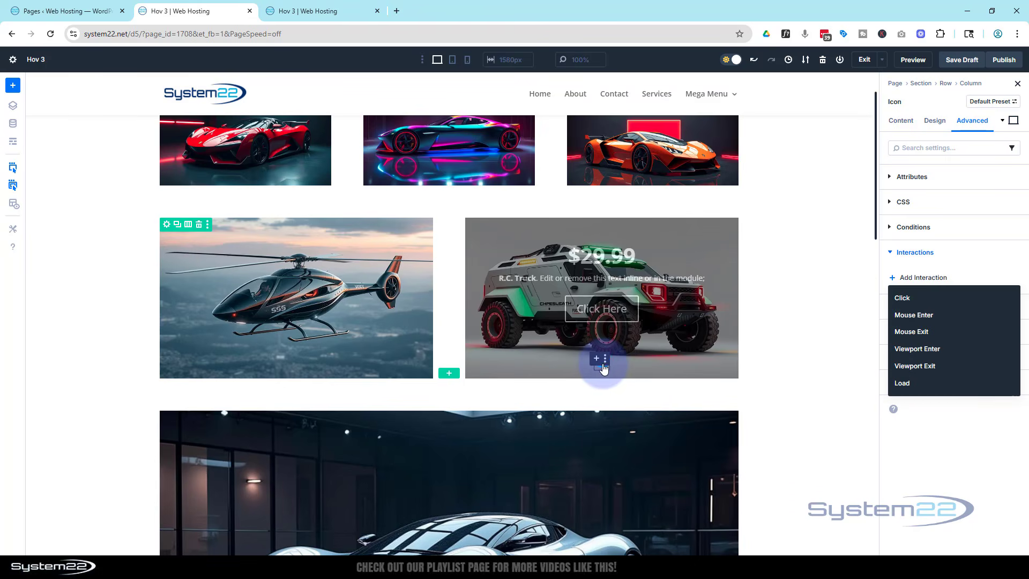
click(903, 298)
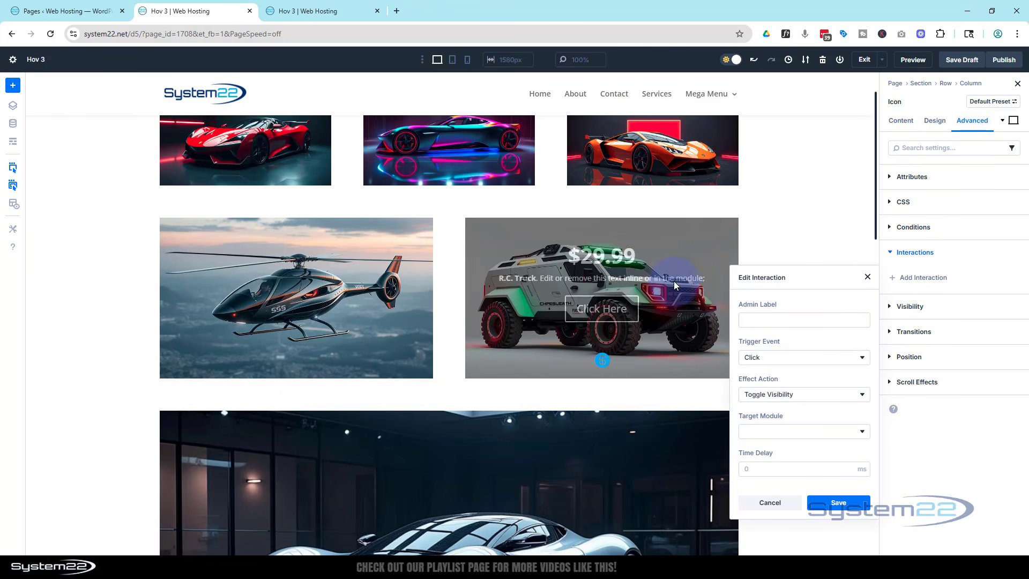
- Set the interaction to Toggle Visibility of Call To Action (truck), save it, and save the page draft
click(820, 395)
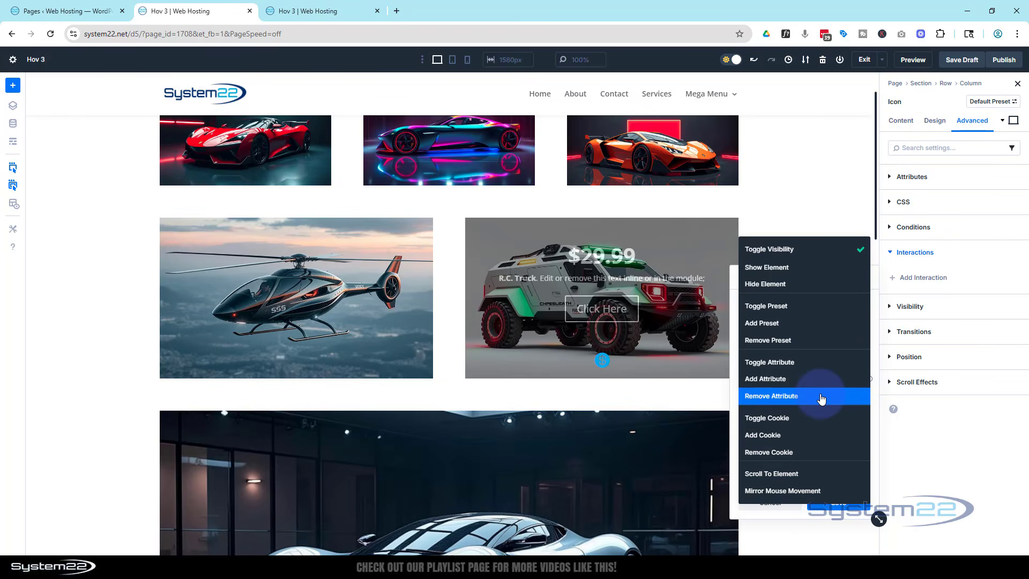
click(795, 248)
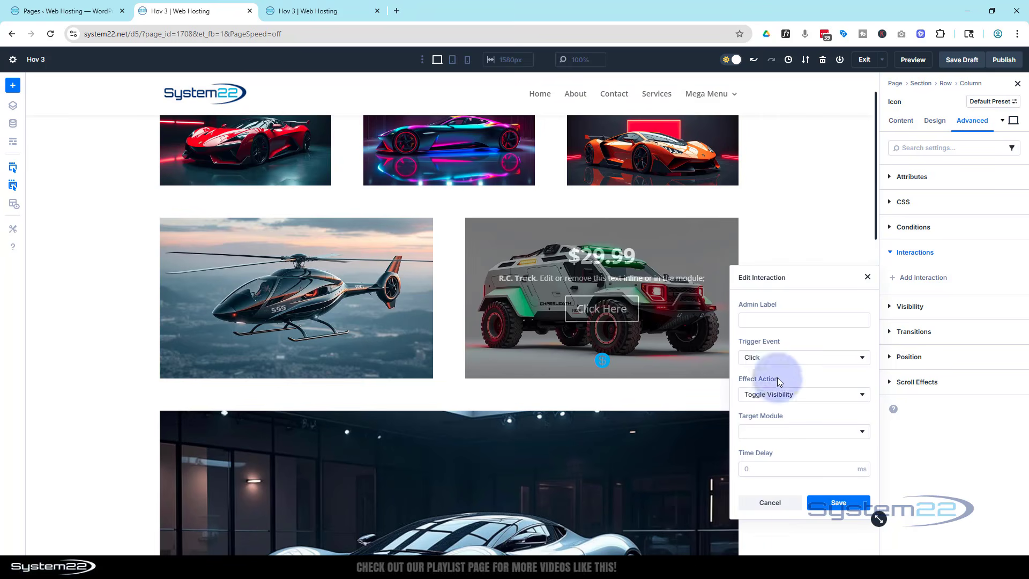
click(802, 437)
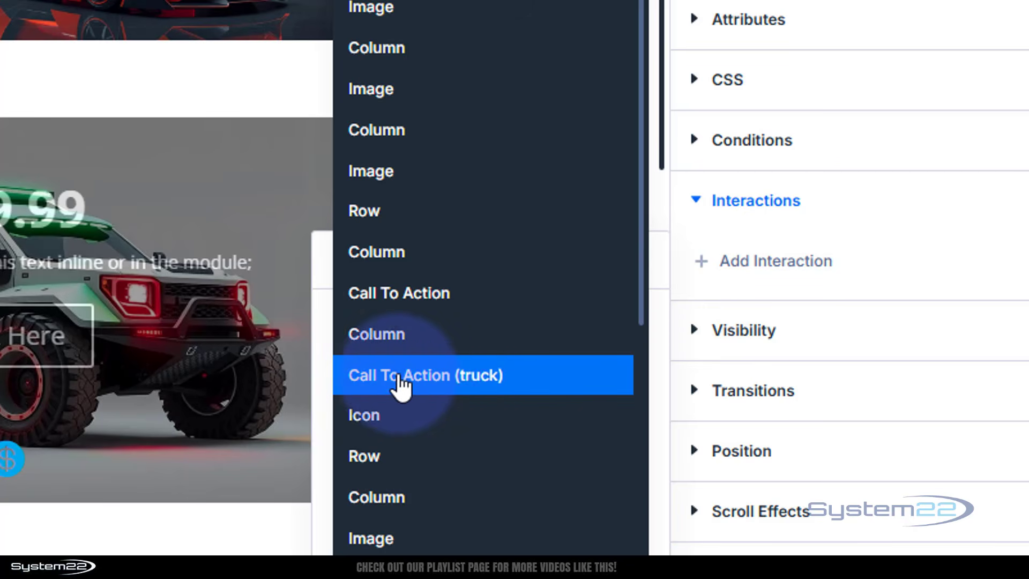
click(443, 381)
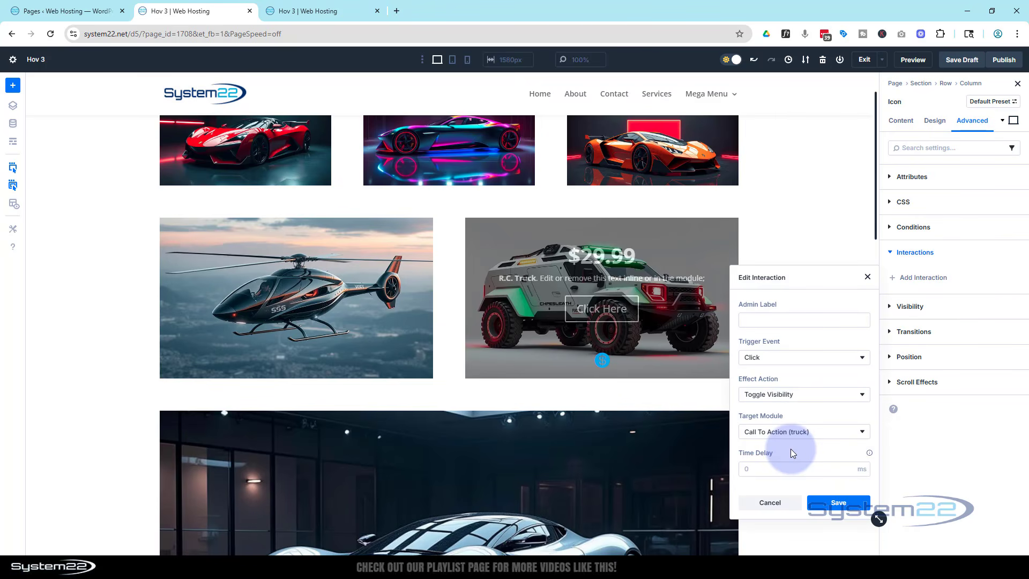
click(843, 502)
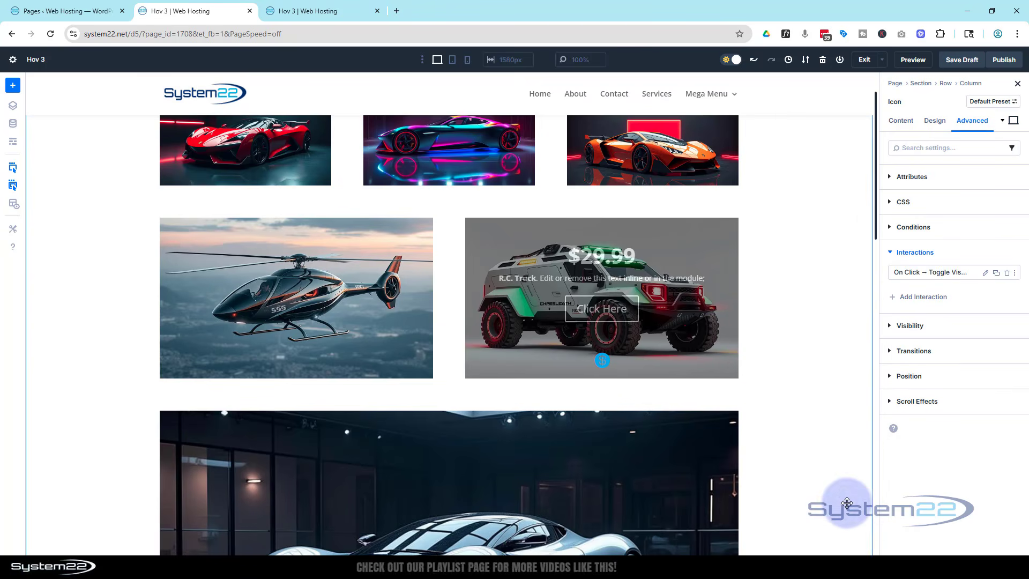
click(963, 60)
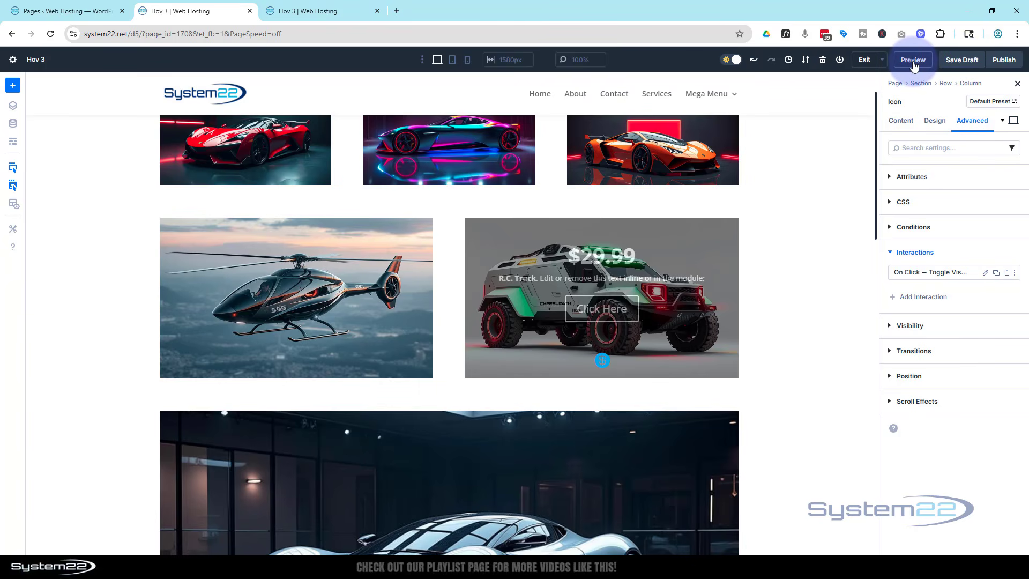
- Preview the page and test toggling the truck price overlay with the dollar icon
click(913, 60)
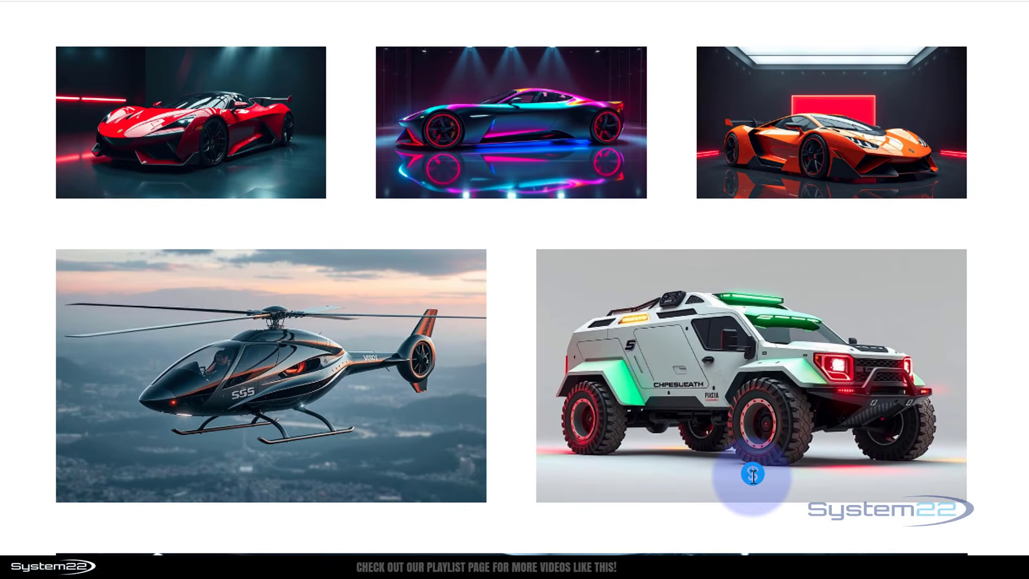
mouse_move(753, 474)
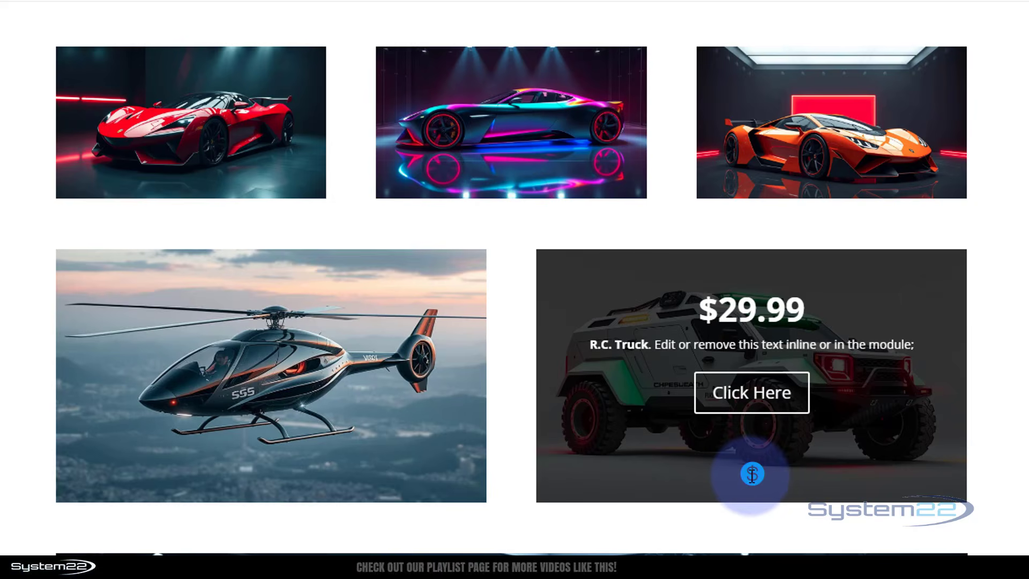
click(752, 476)
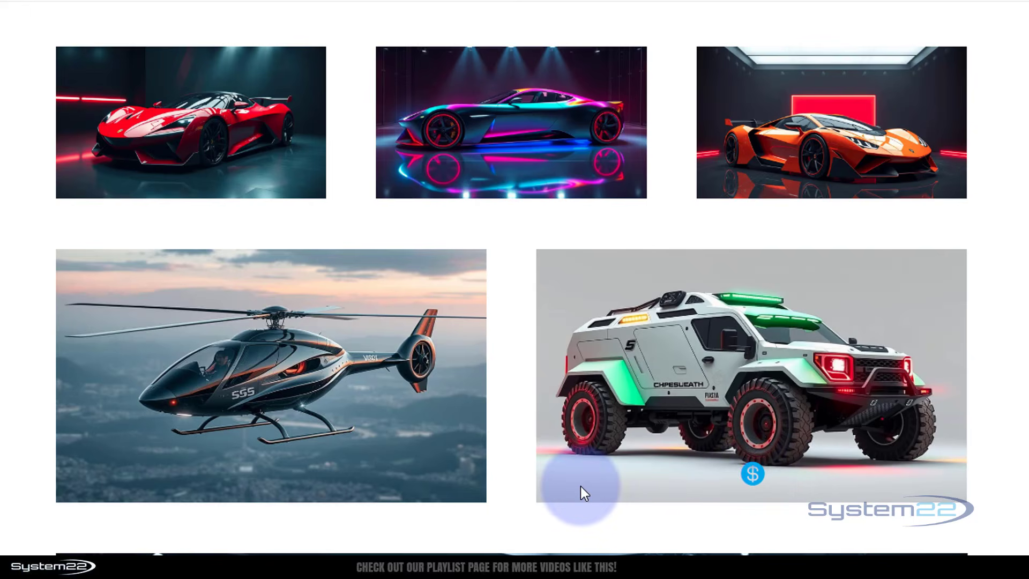
click(752, 473)
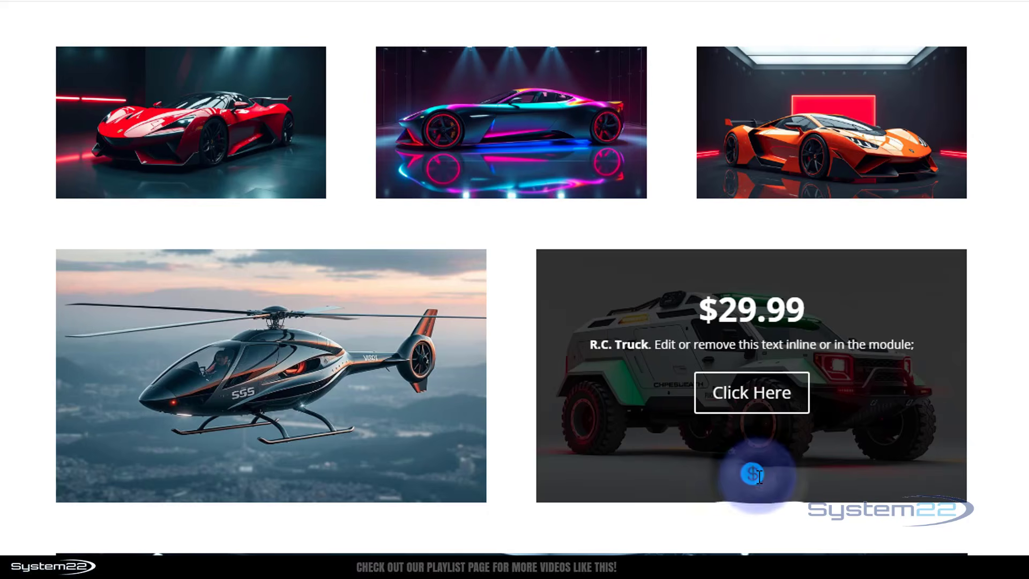
click(752, 473)
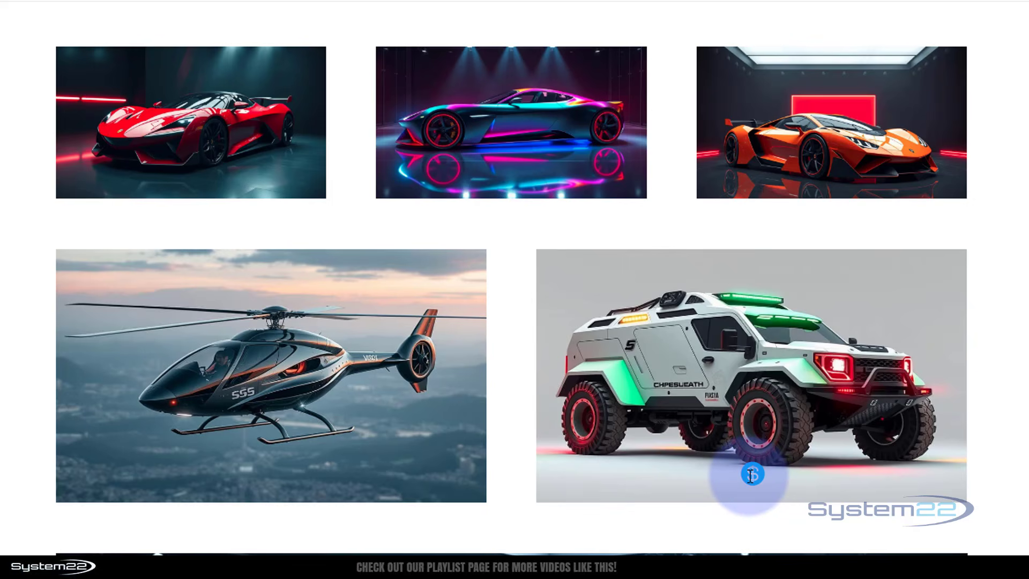
- Show and hide the truck price overlay several times with the dollar icon in the preview
click(752, 474)
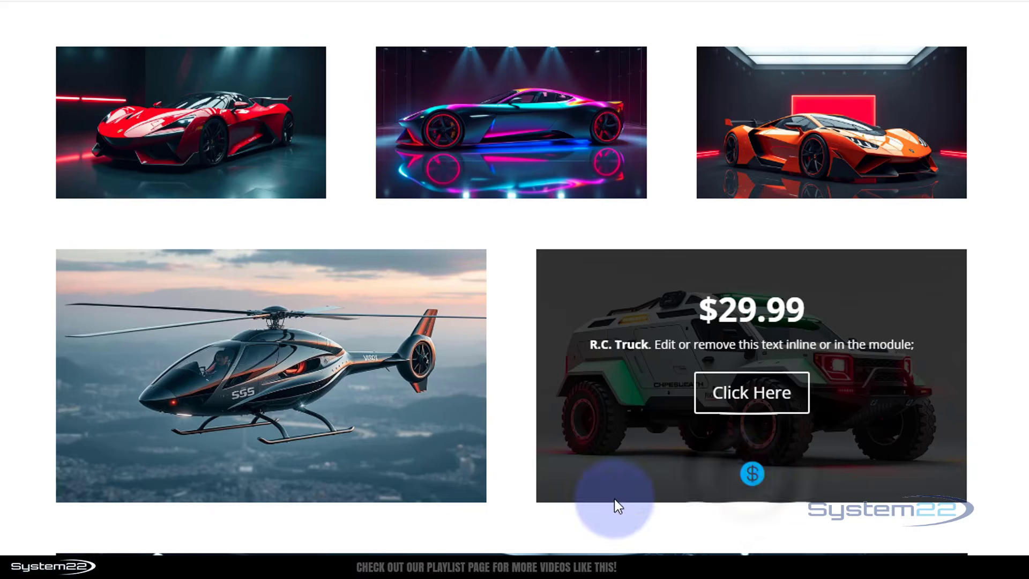
click(752, 474)
click(752, 473)
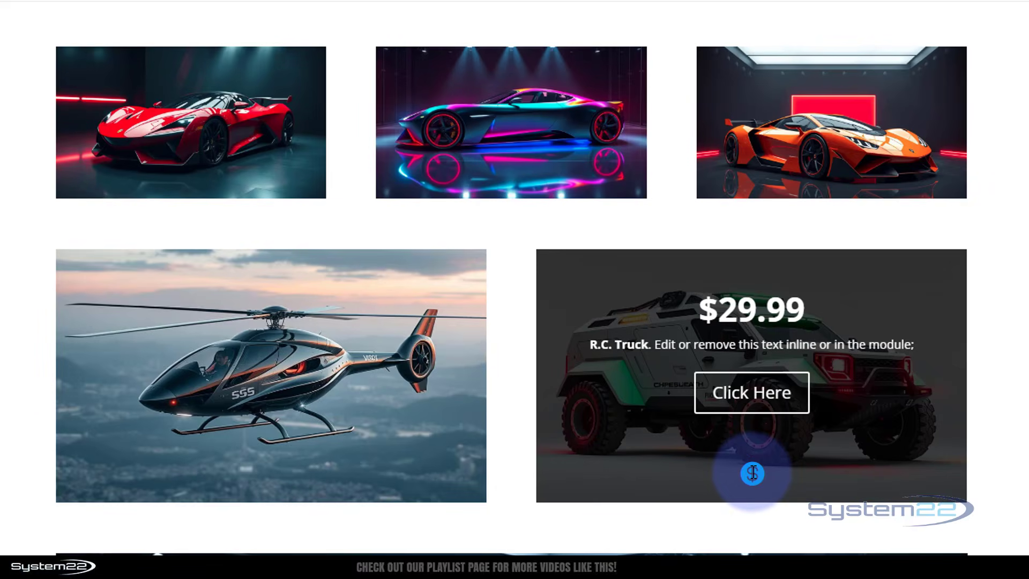
click(752, 474)
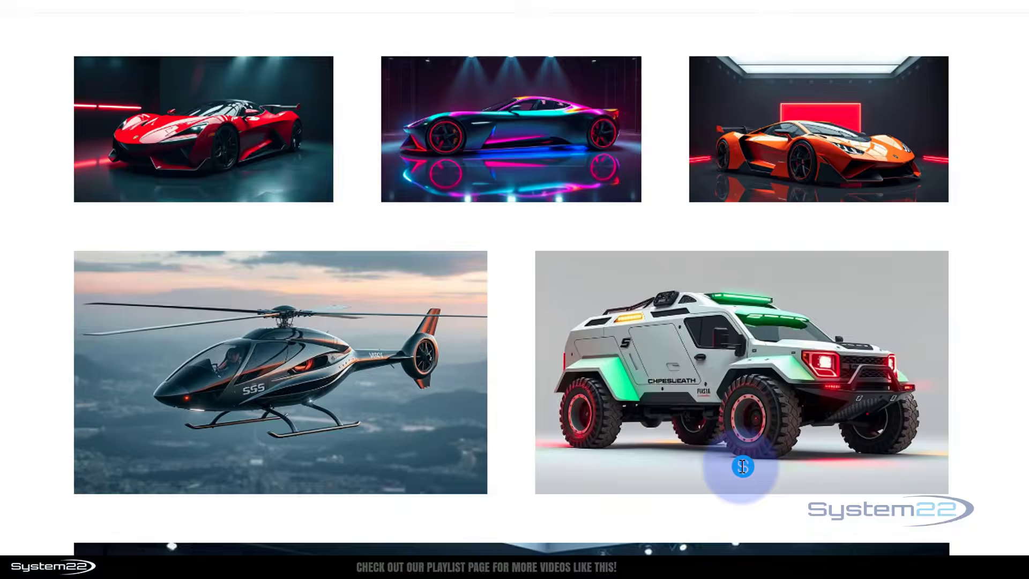
click(752, 474)
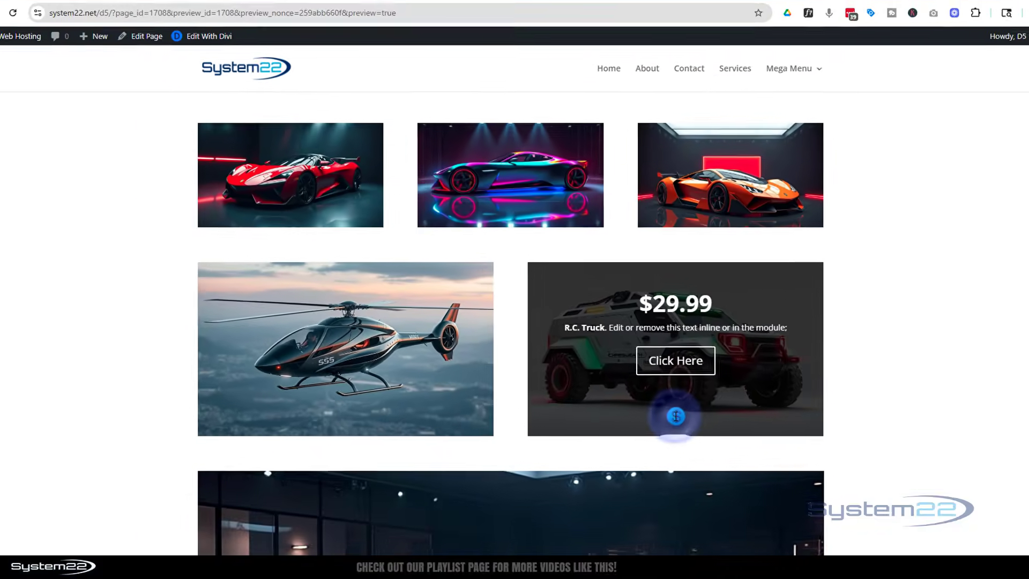
click(752, 473)
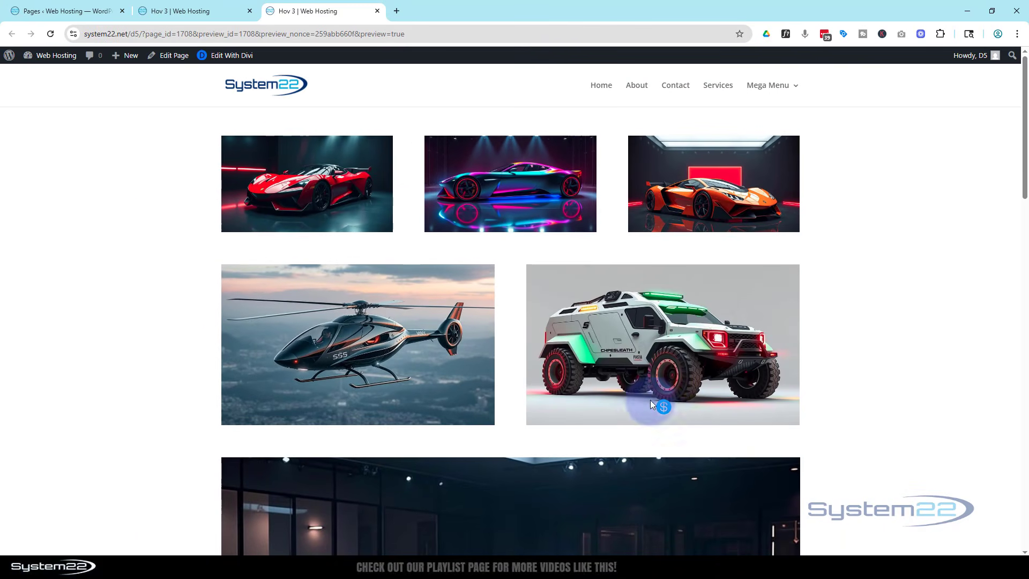
- Return to the Divi builder and open the dollar icon's custom CSS for Module Elements
click(191, 13)
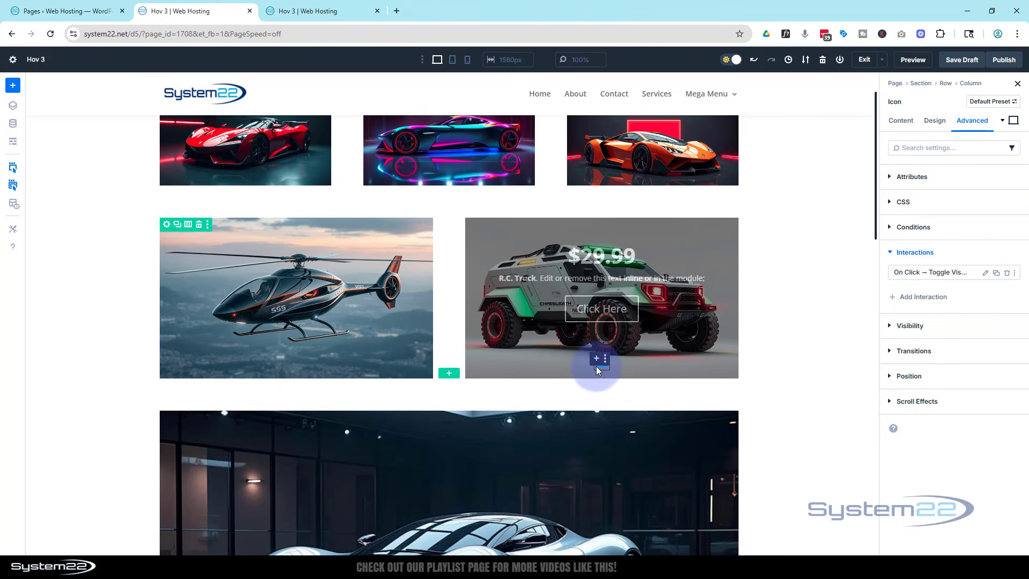
click(596, 368)
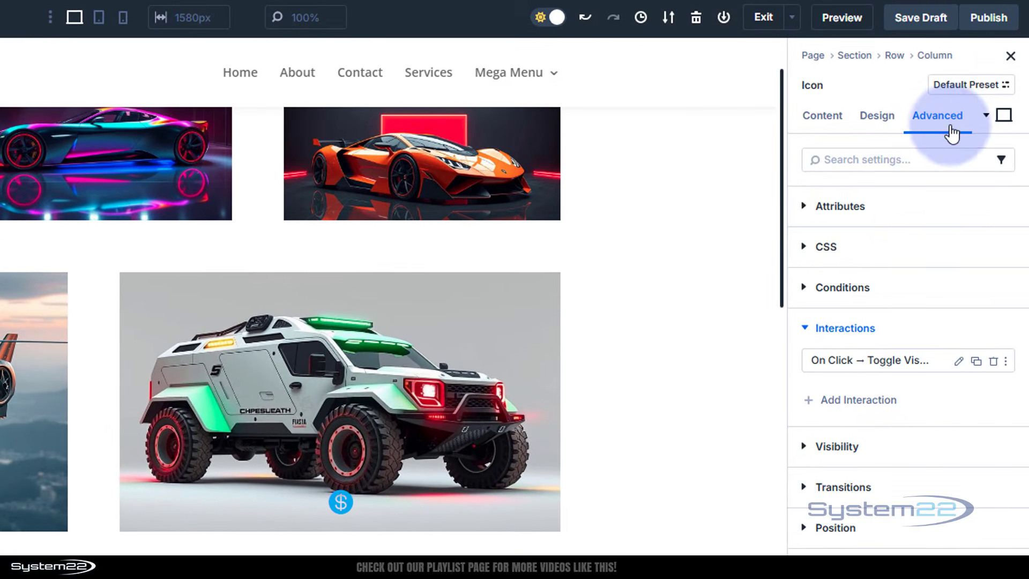
click(812, 249)
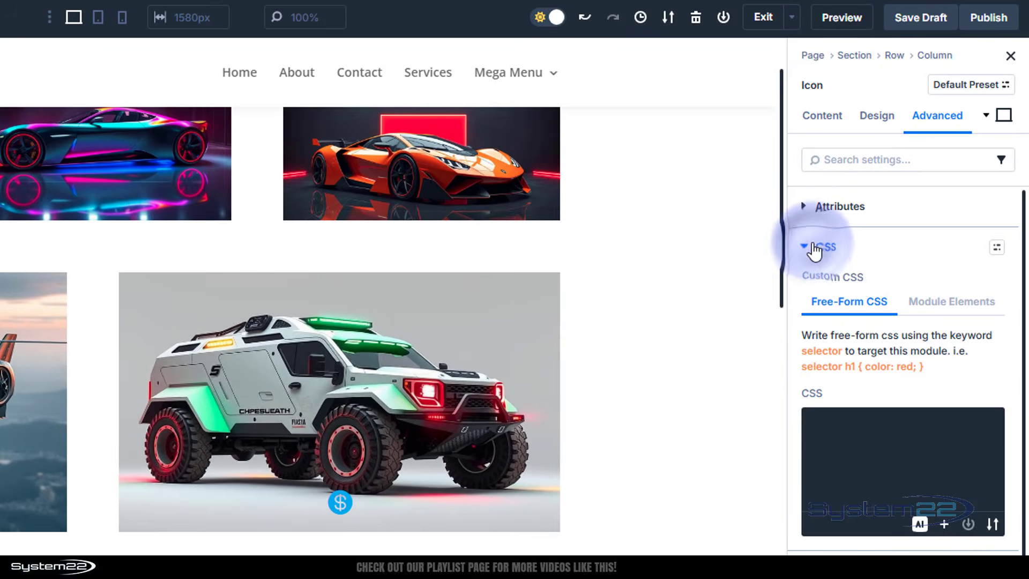
click(951, 302)
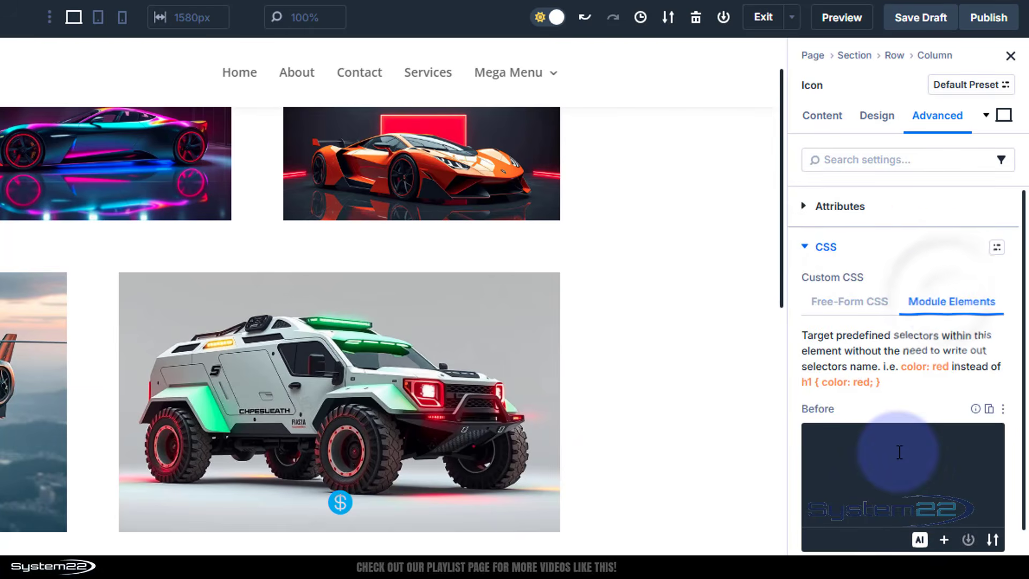
scroll(901, 452, down, 5)
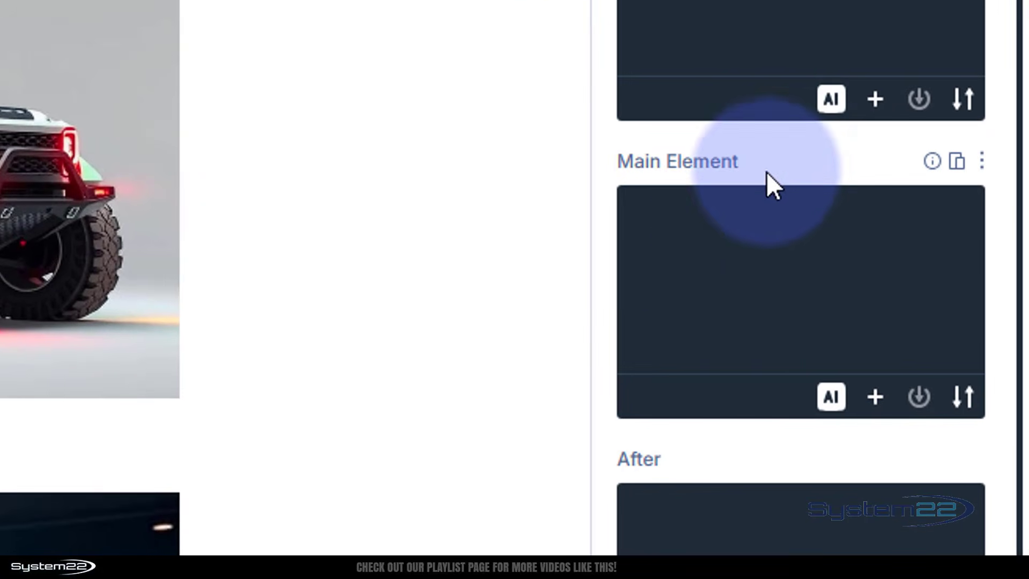
- Add cursor:pointer; to the dollar icon's Main Element CSS and save the page draft
click(674, 245)
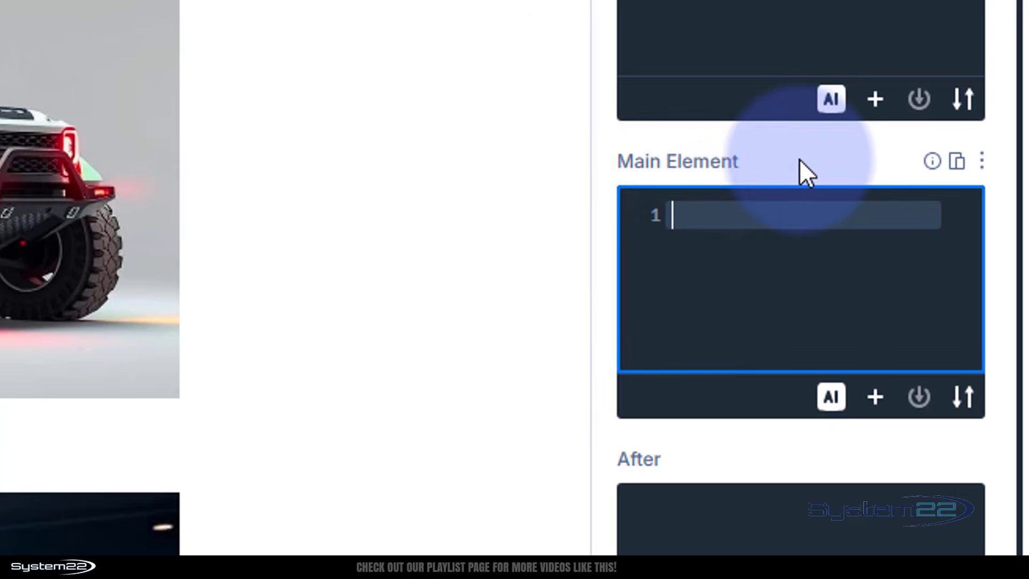
text(cur)
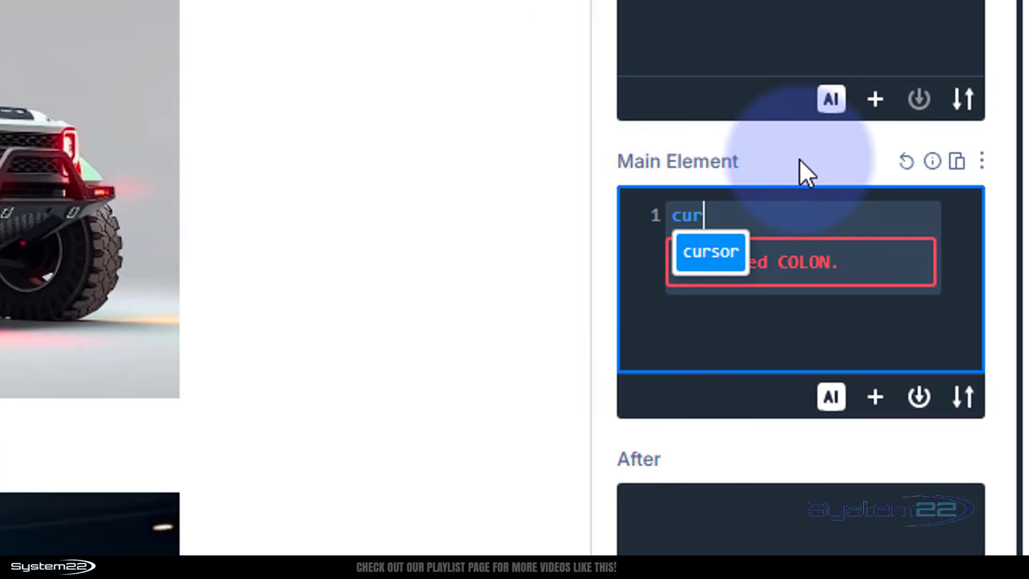
text(sor:point)
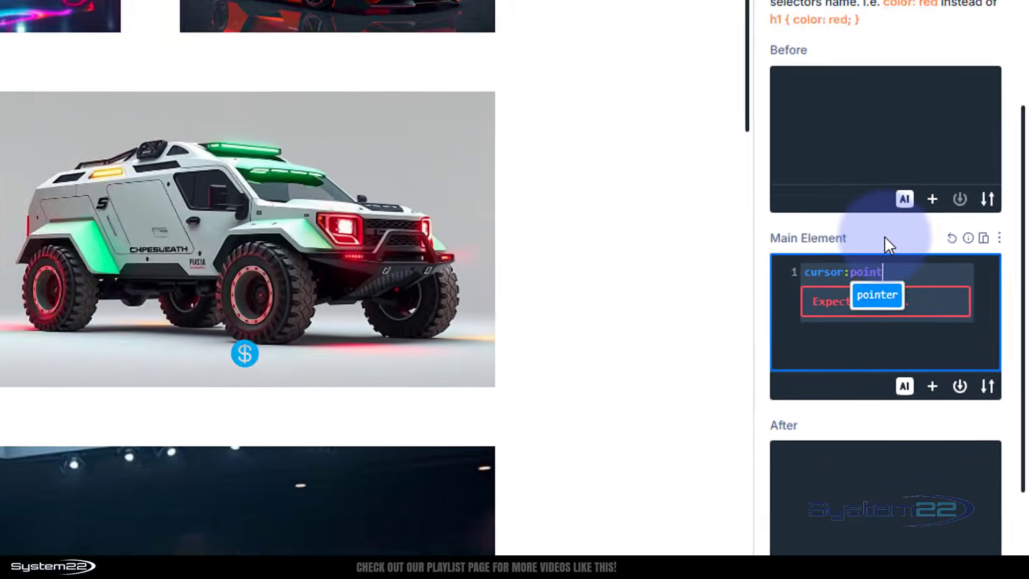
text(er;)
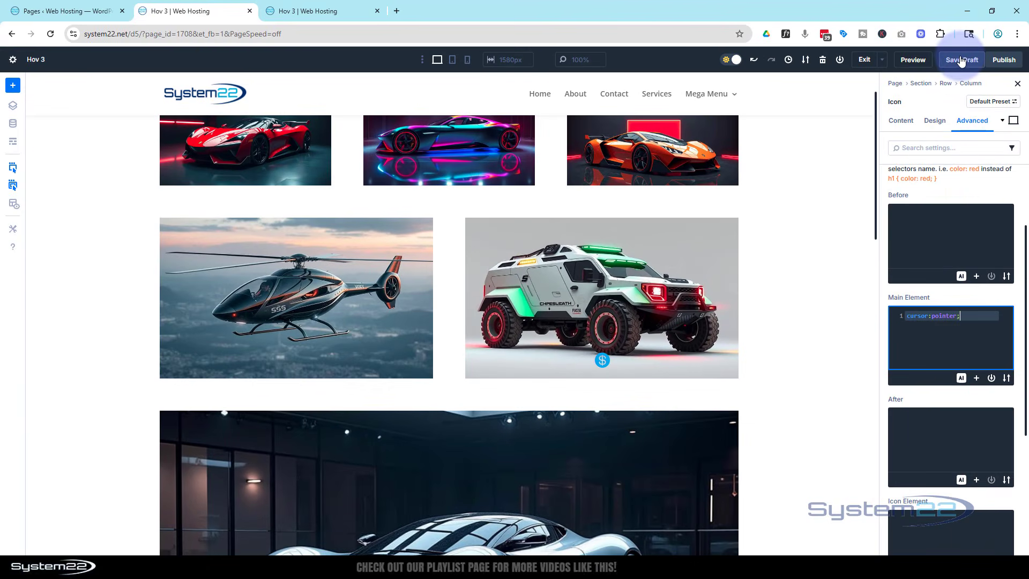
click(962, 60)
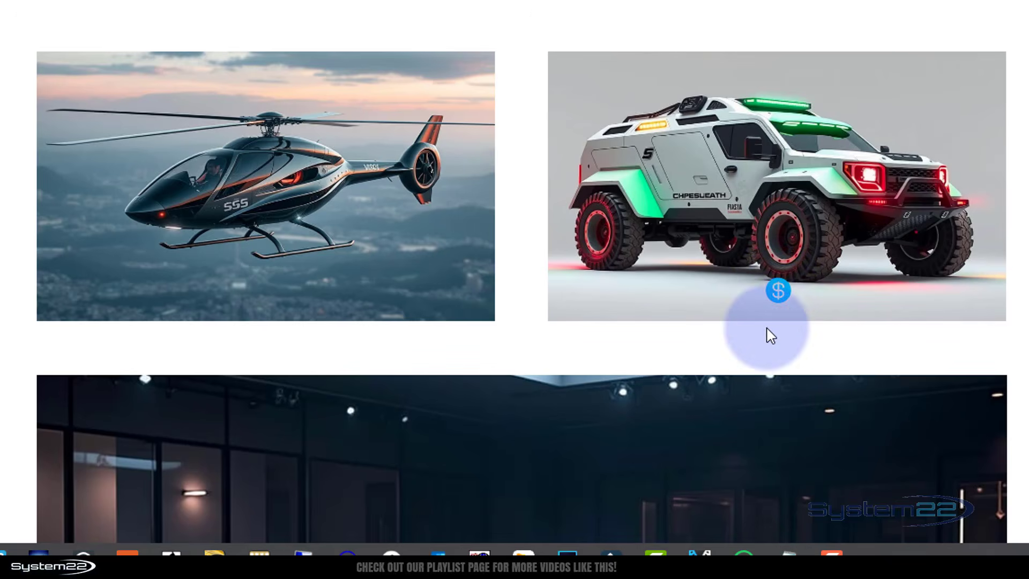
- Test the dollar icon's pointer cursor and its toggling of the truck overlay in the updated preview
click(778, 291)
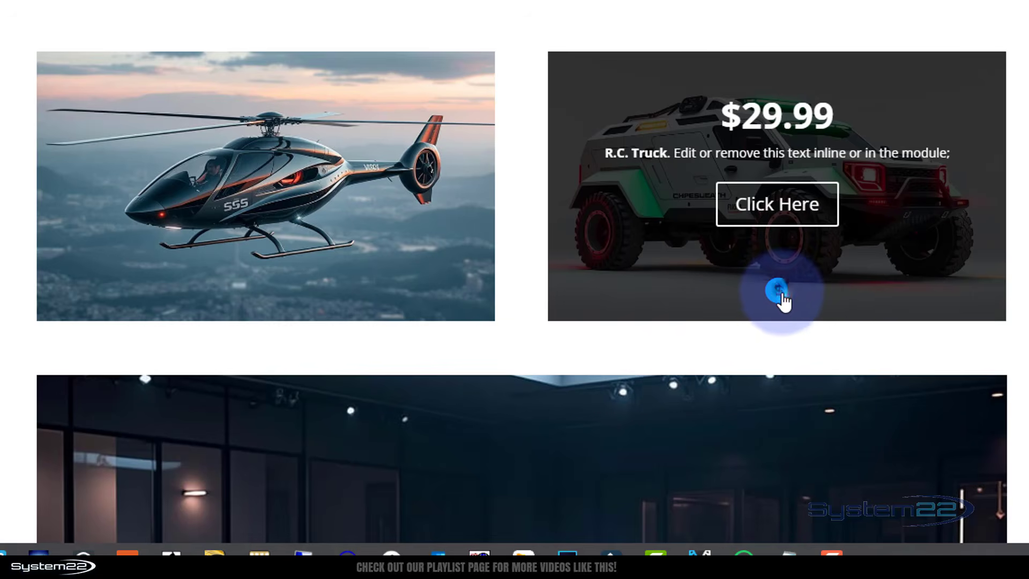
click(776, 292)
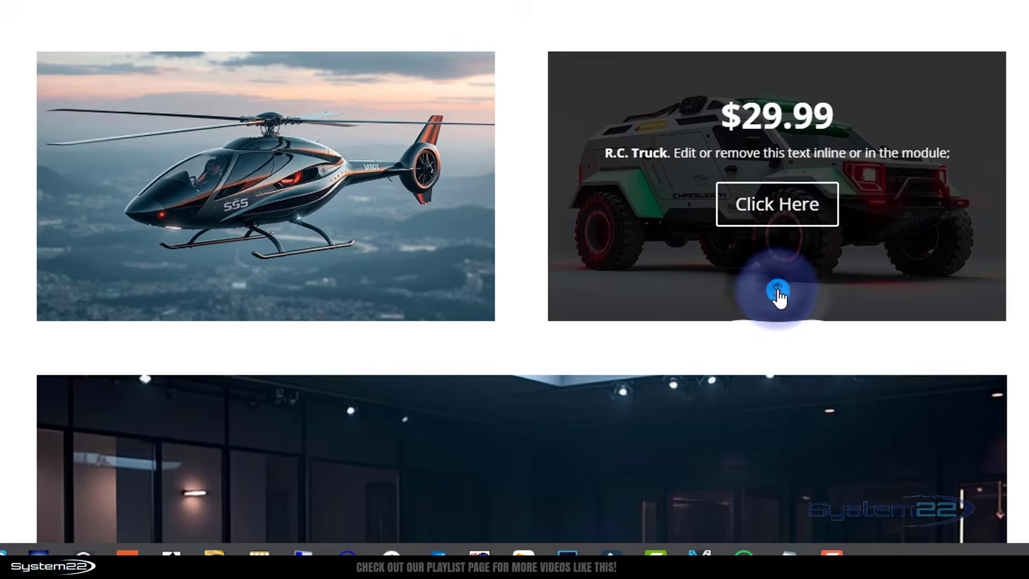
click(778, 292)
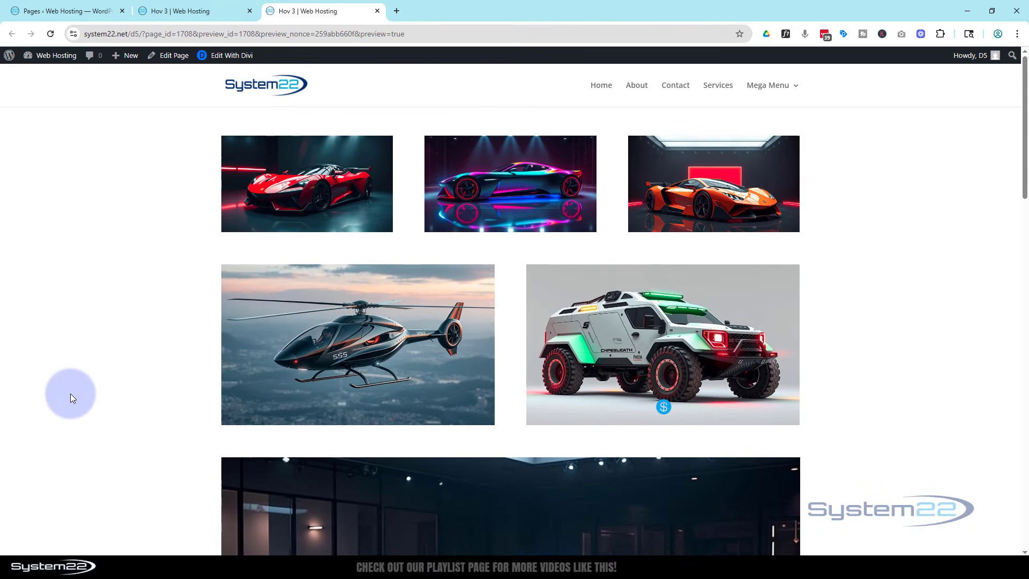
- Review the previewed rows, checking the helicopter's hover overlay and the truck's dollar icon
mouse_move(319, 369)
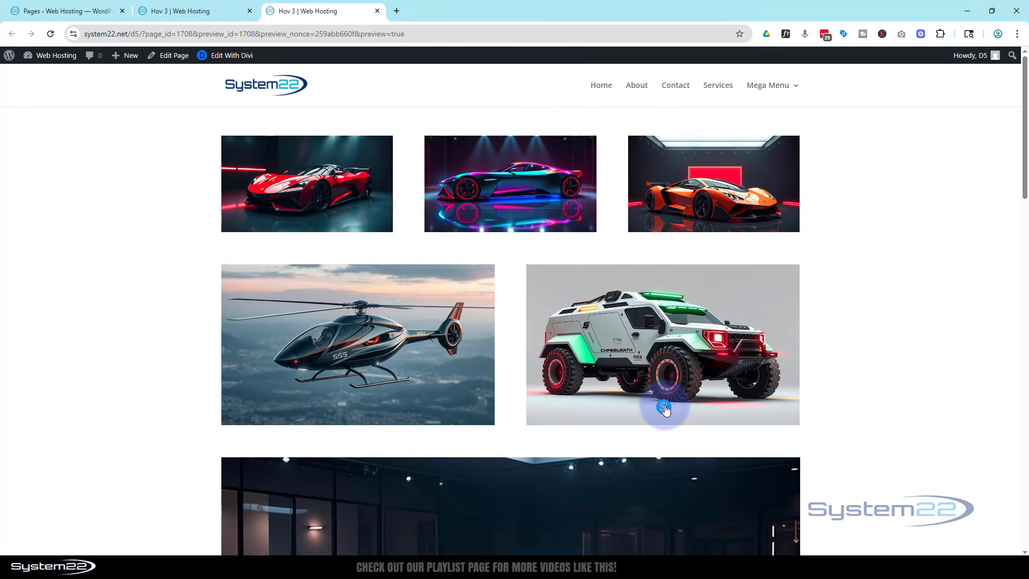
mouse_move(657, 423)
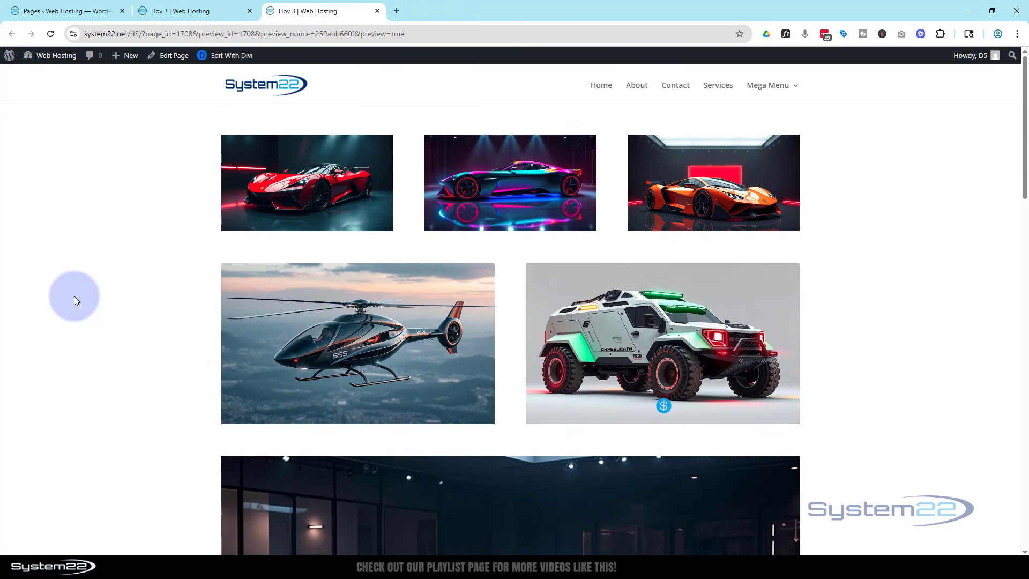
scroll(74, 296, down, 2)
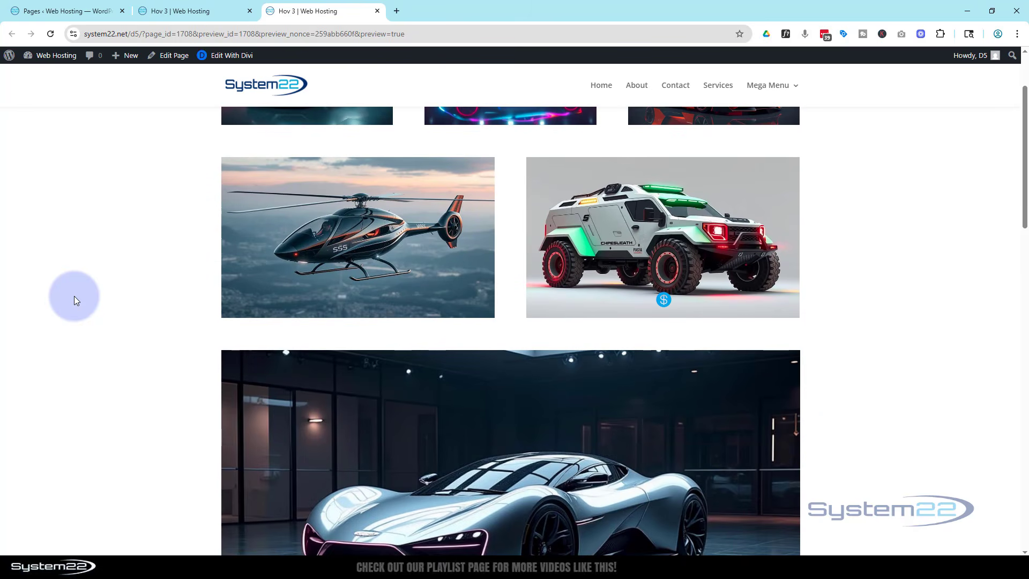
scroll(74, 296, down, 1)
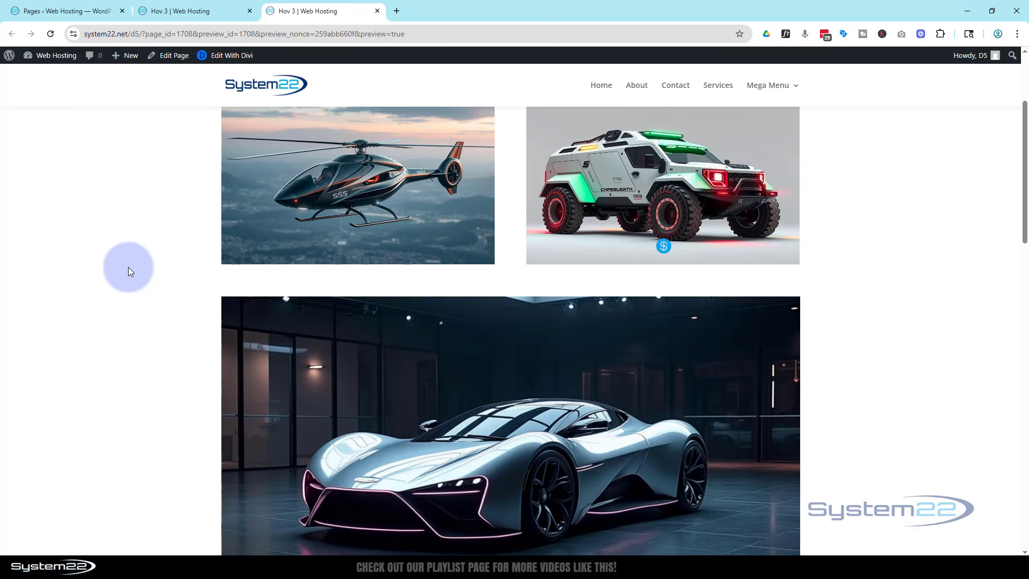
drag(1025, 154, 1016, 142)
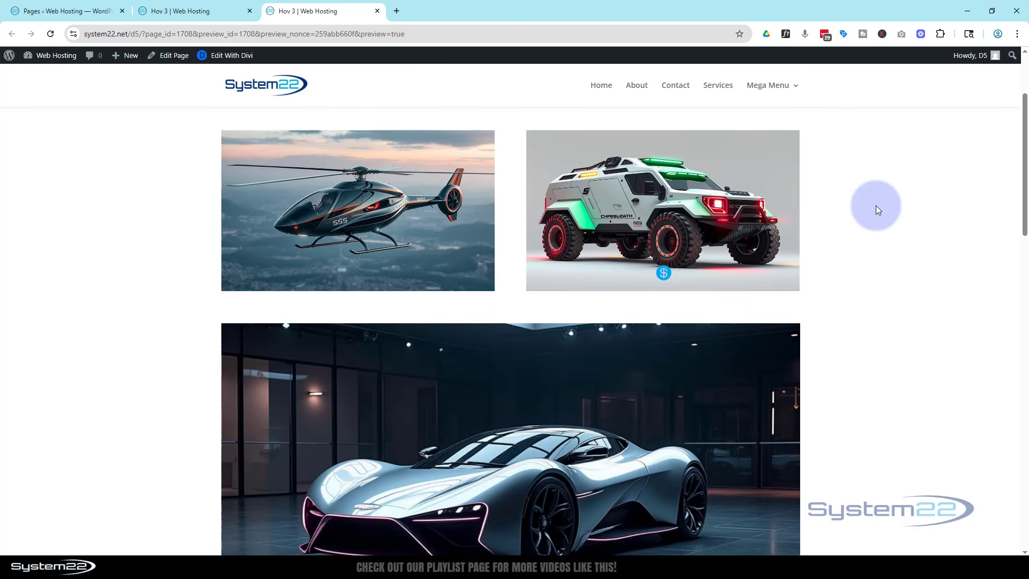
mouse_move(665, 276)
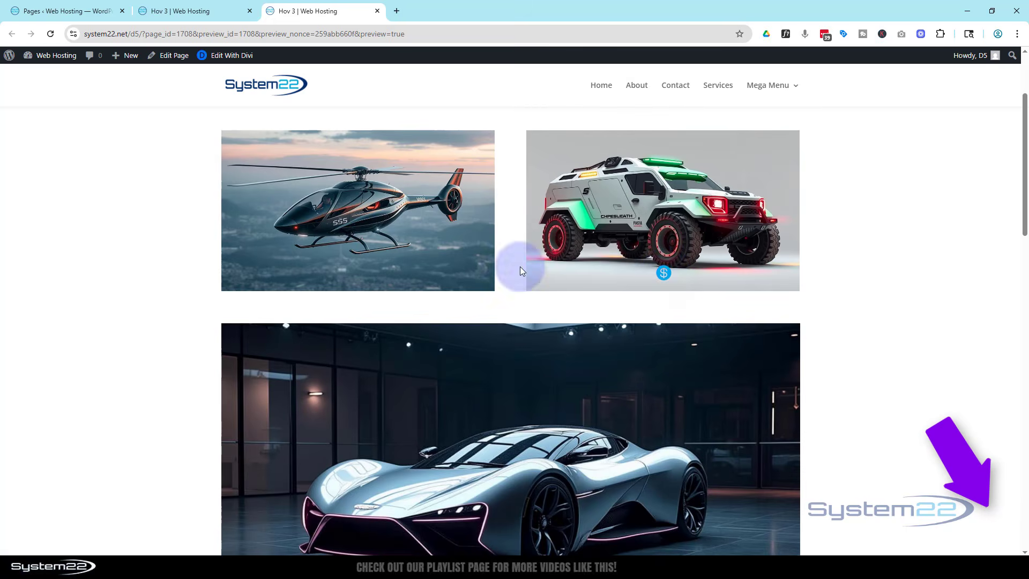
mouse_move(387, 271)
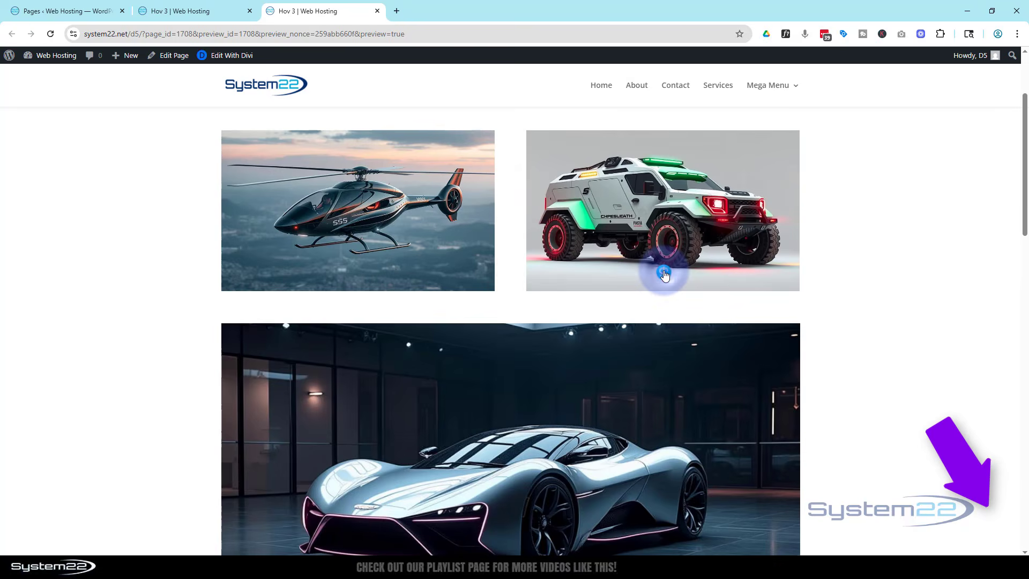
mouse_move(459, 198)
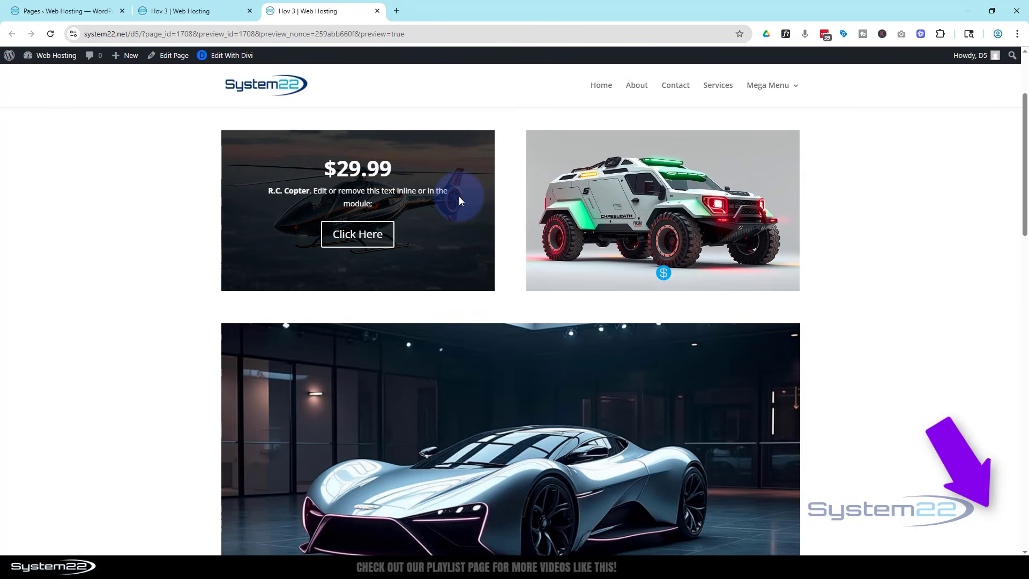